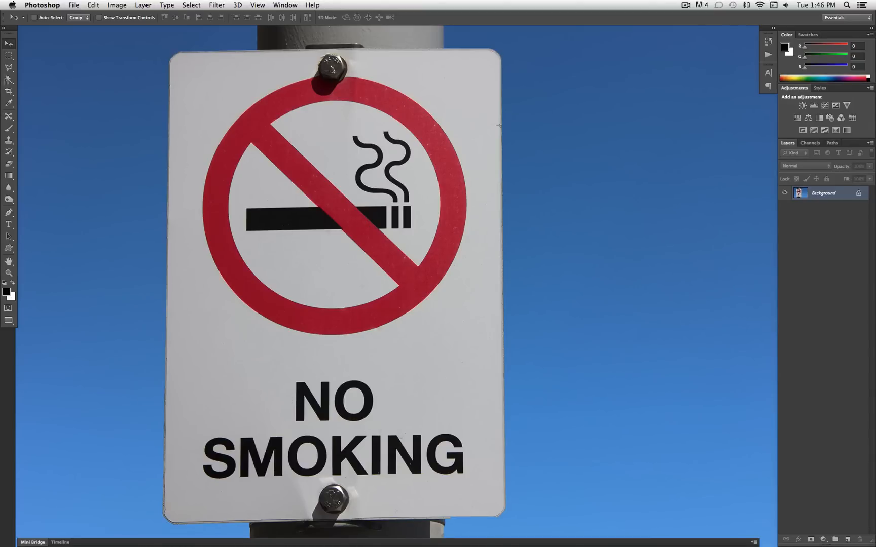
Draw a rectangular marquee selection tightly around the word "NO" on the sign
click(7, 55)
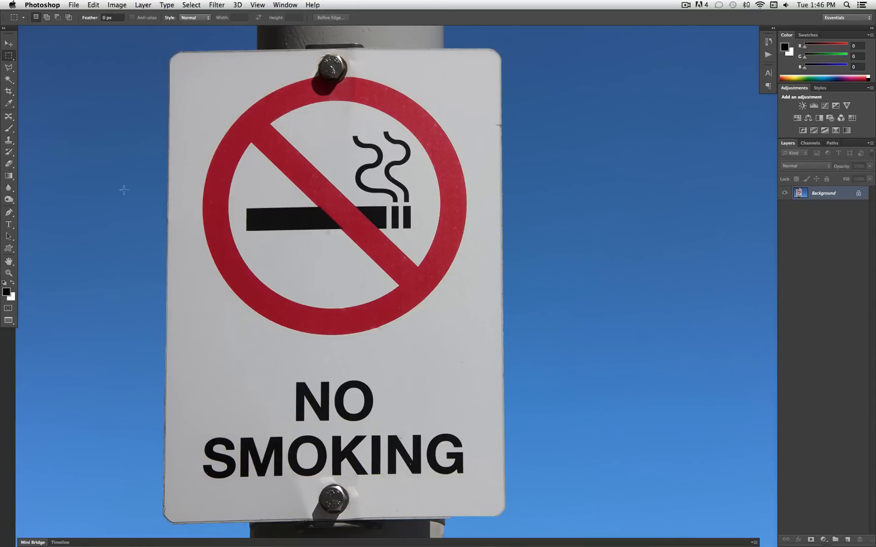
click(12, 60)
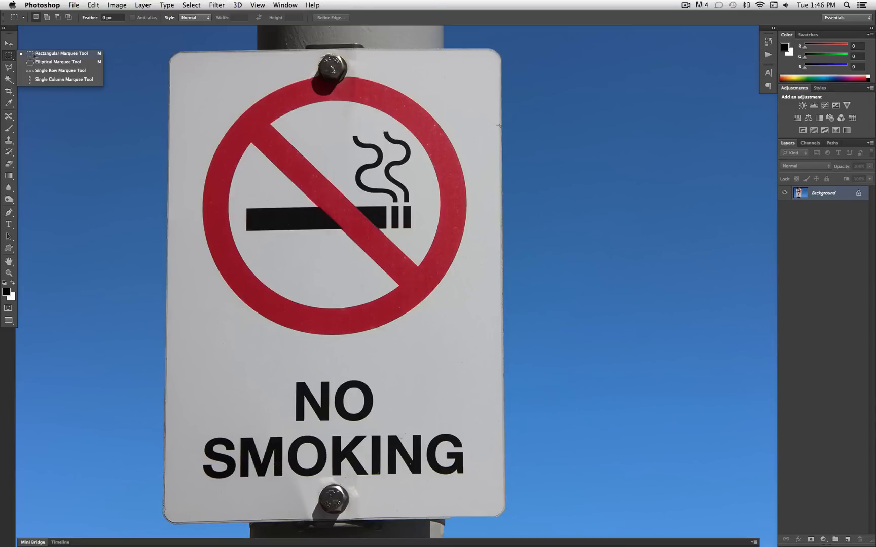
click(51, 54)
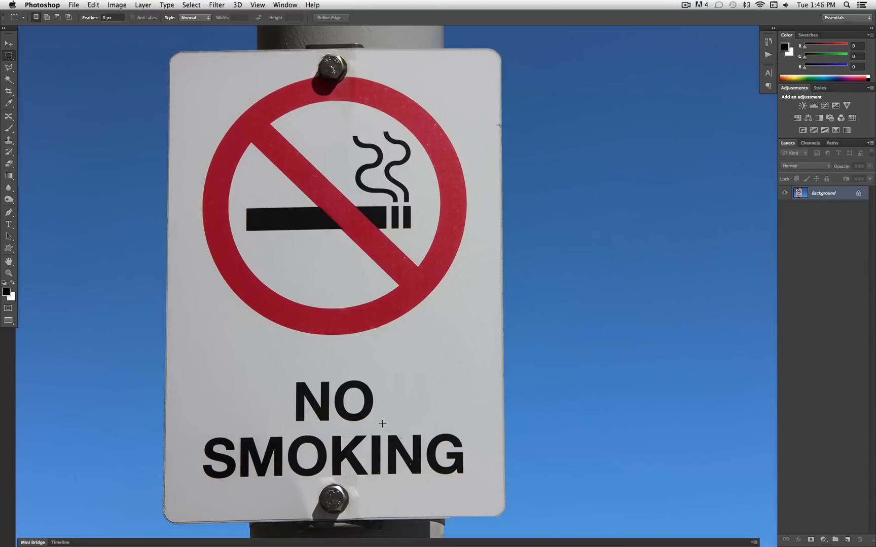
drag(381, 426, 289, 375)
Remove the selected word "NO" with a Content-Aware fill in Normal mode at 100% opacity, and deselect the area
right_click(341, 388)
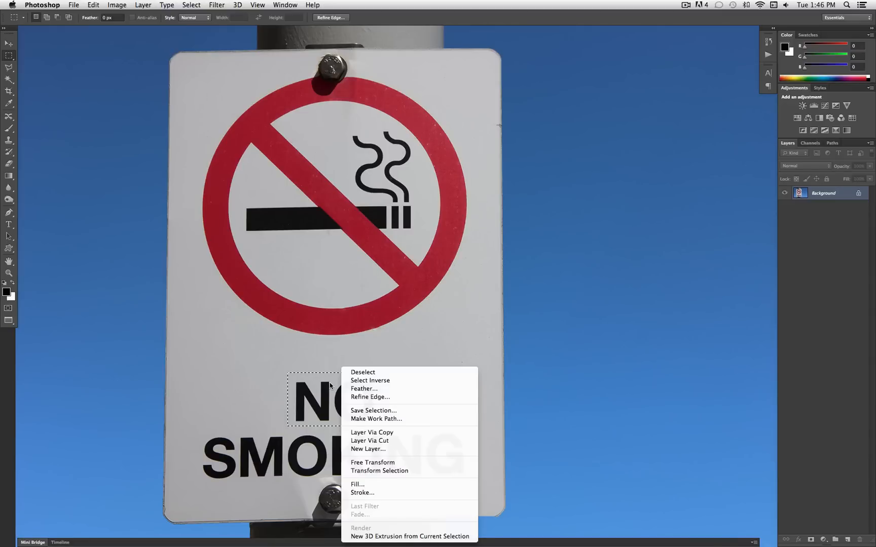
click(365, 484)
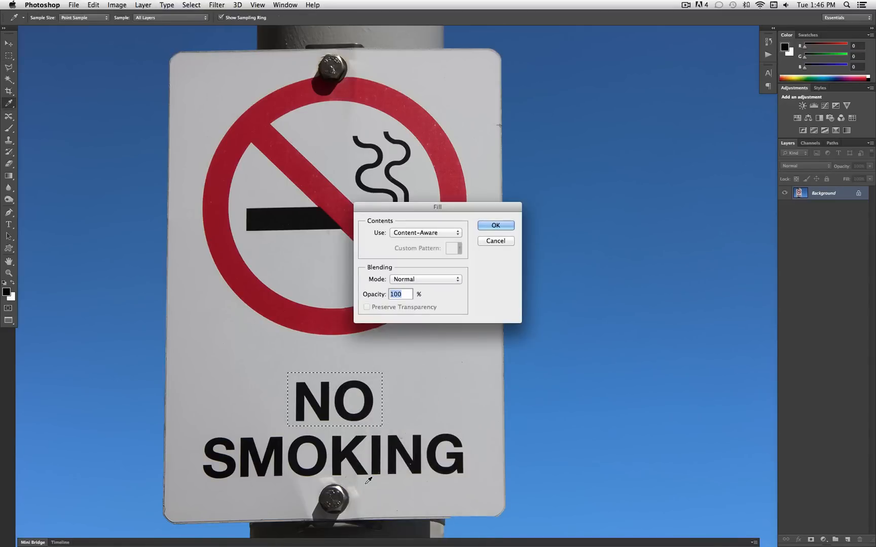
drag(454, 209, 562, 238)
click(540, 261)
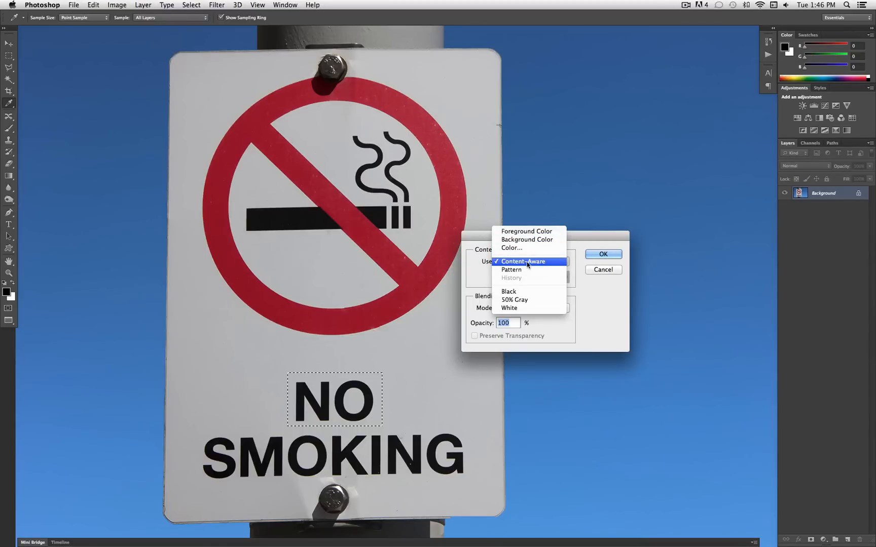
click(527, 263)
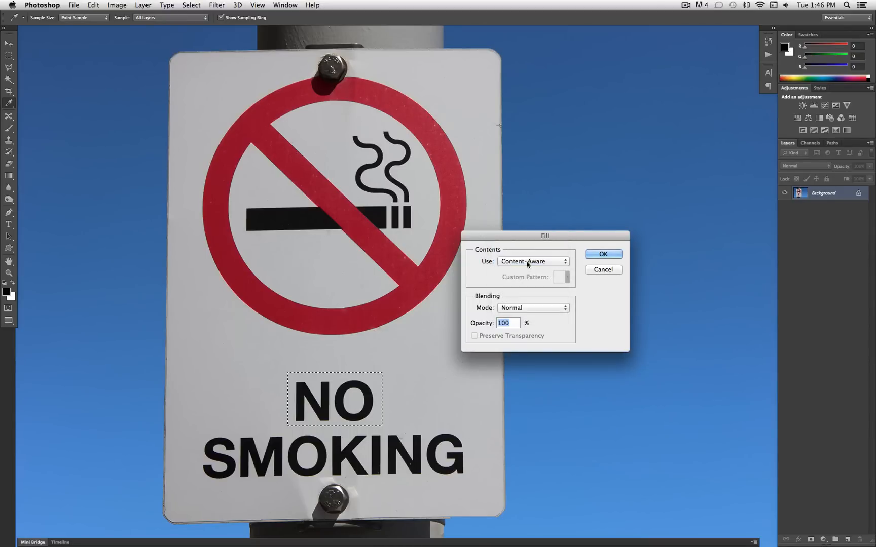
click(603, 254)
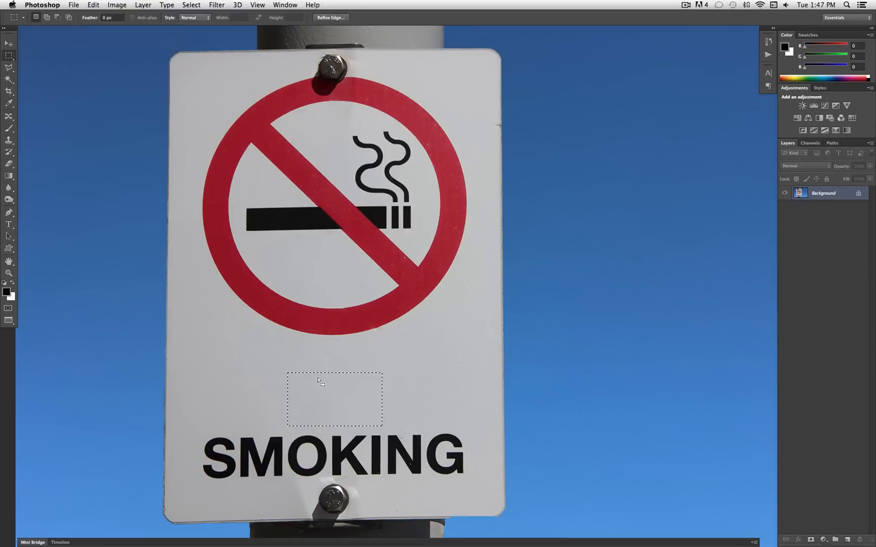
right_click(340, 369)
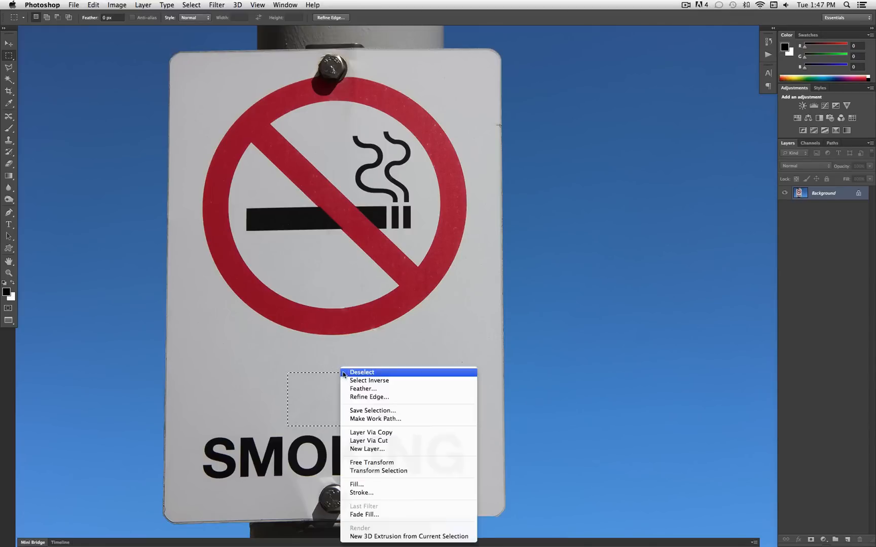
click(347, 373)
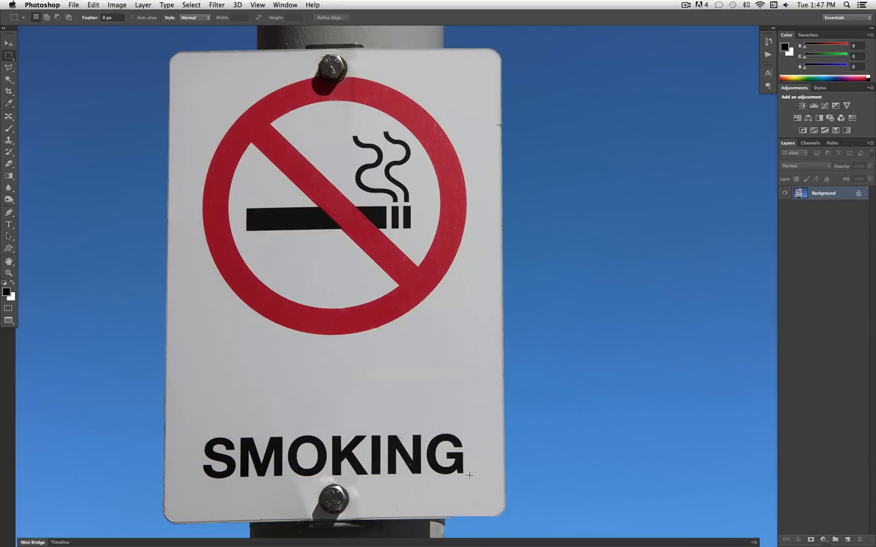
drag(466, 475, 204, 437)
right_click(246, 443)
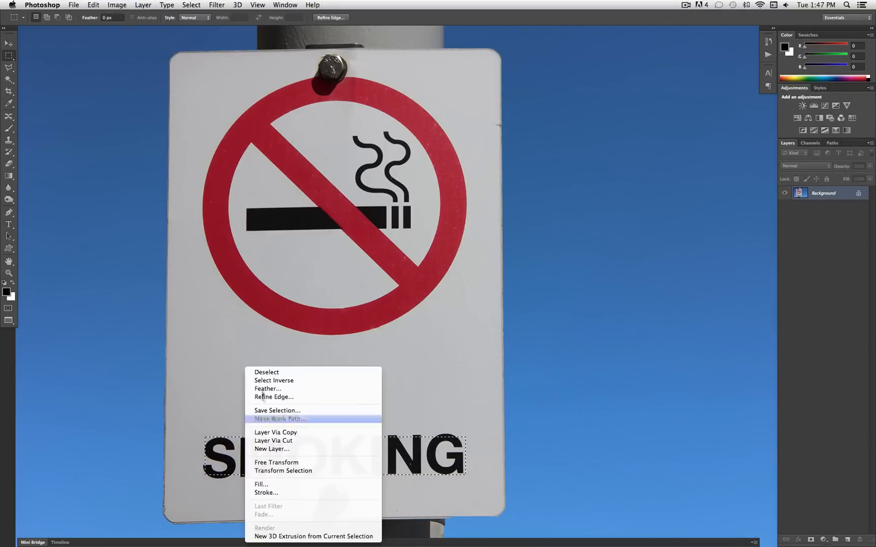
click(266, 373)
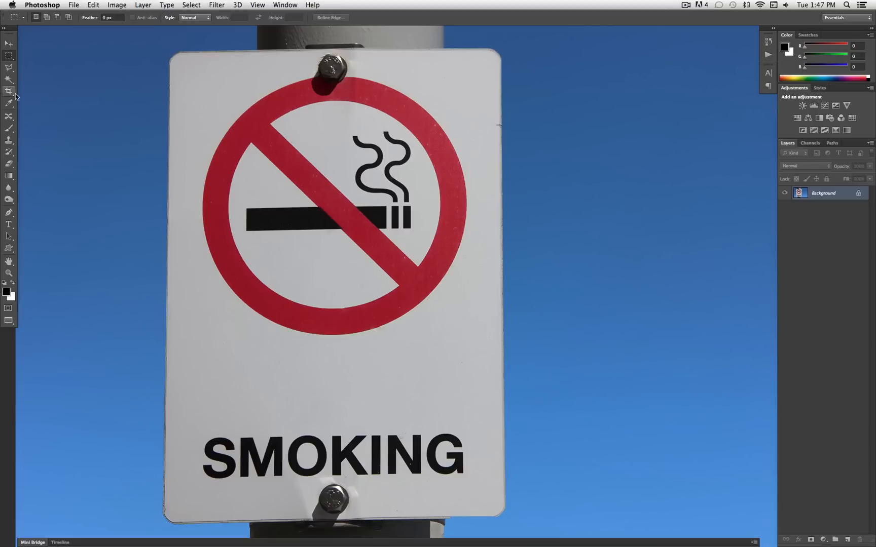
Outline the word "SMOKING" with a closed Polygonal Lasso selection that passes just above the lower bolt
click(9, 67)
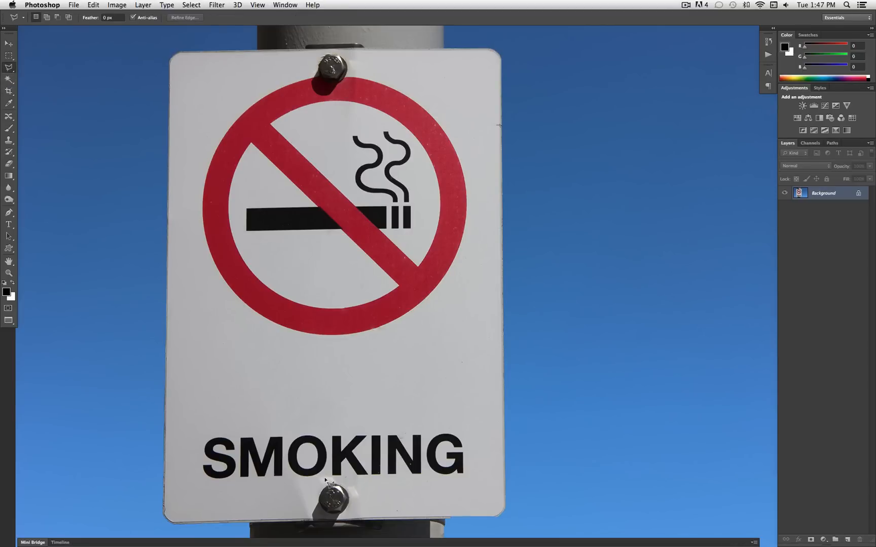
click(205, 482)
click(309, 479)
click(323, 477)
click(336, 477)
click(467, 478)
click(454, 422)
click(467, 430)
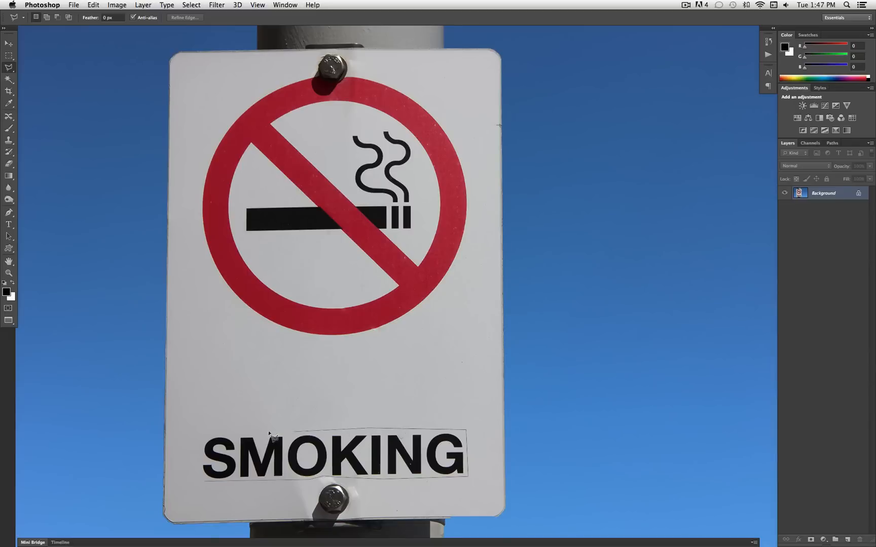
click(198, 432)
click(198, 479)
click(209, 481)
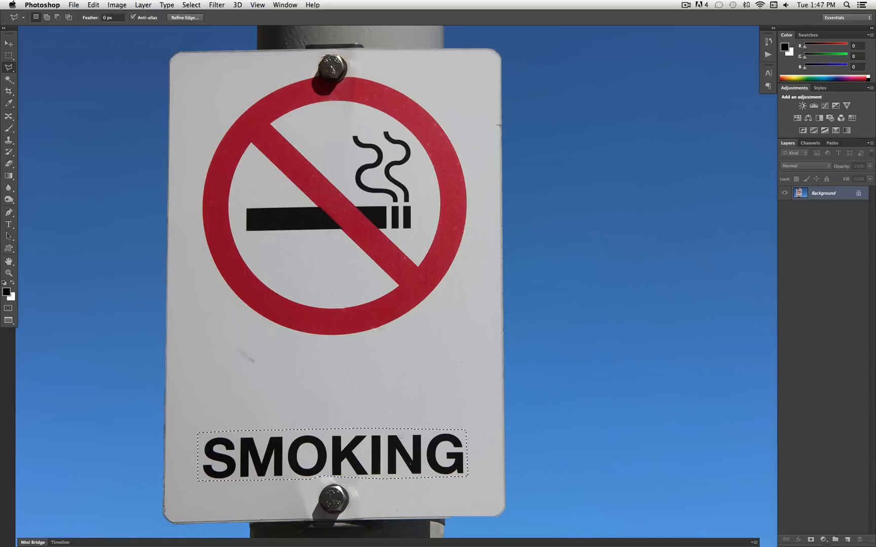
Move the selected word "SMOKING" up into the empty space below the red circle with Content-Aware Move, and deselect it
click(8, 118)
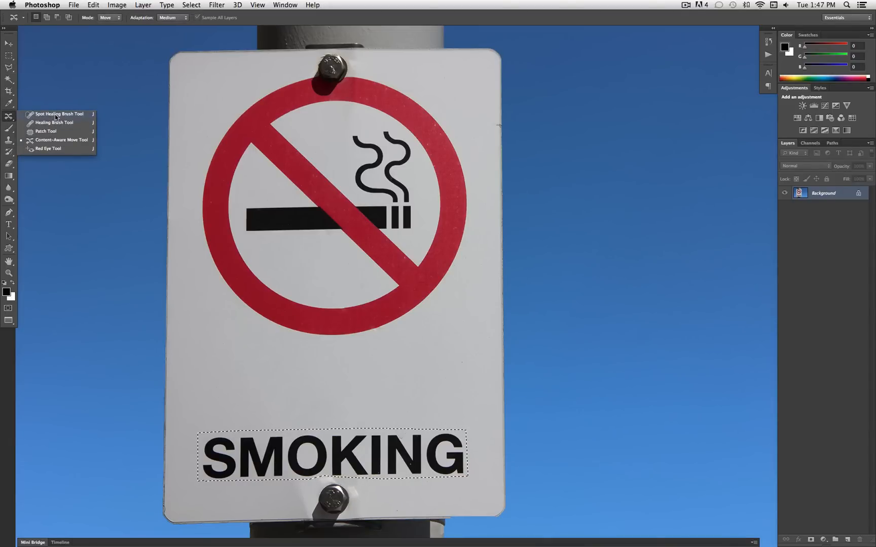
click(59, 141)
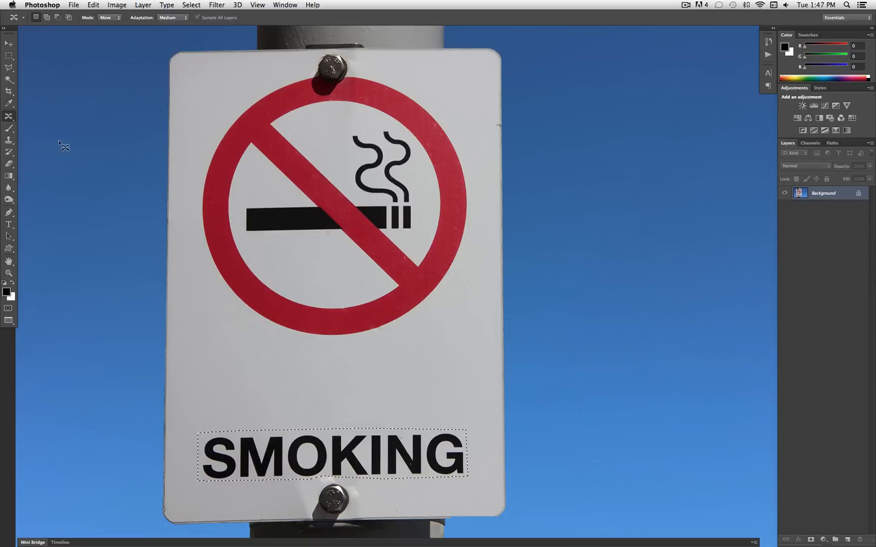
drag(357, 467, 356, 395)
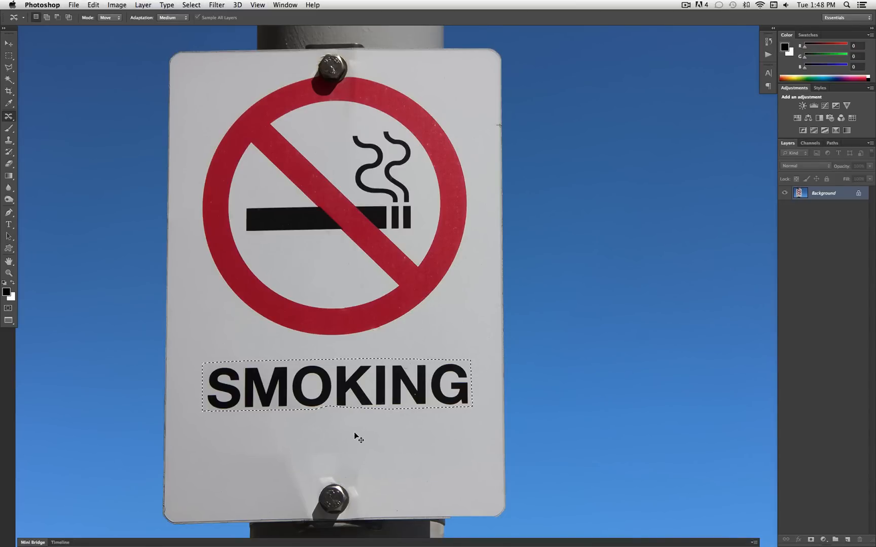
key(ctrl+d)
Duplicate the Background layer within the same document, keeping the suggested layer name
click(11, 69)
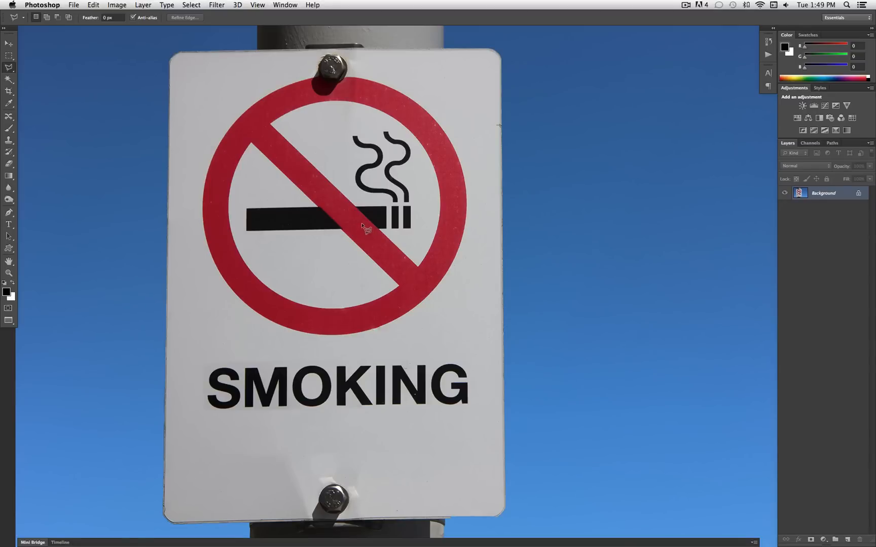
right_click(826, 194)
click(745, 211)
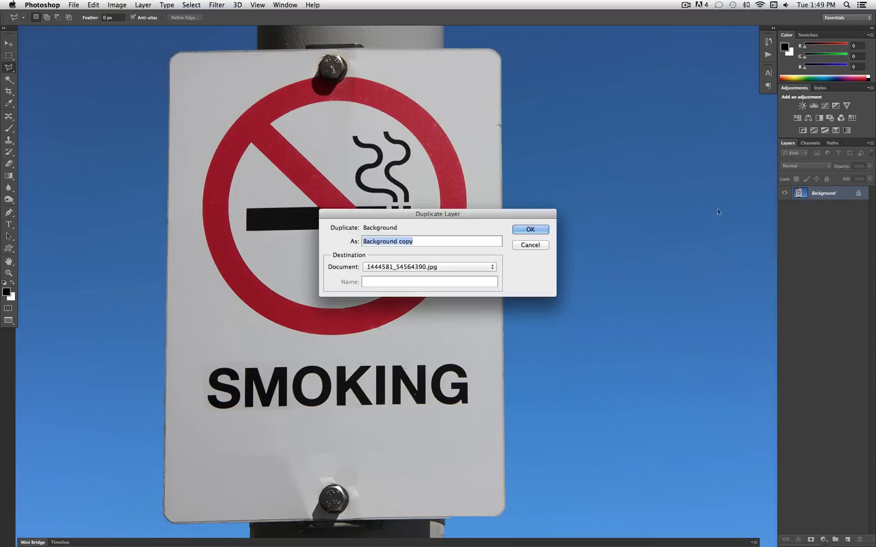
click(539, 230)
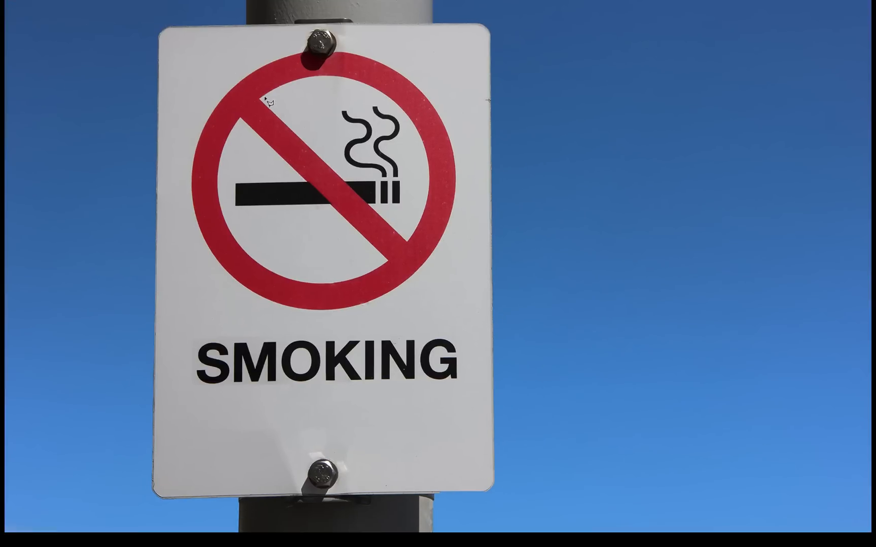
Return to the standard screen mode and magnify the image to 200% around the cigarette symbol
key(f)
key(f)
click(32, 531)
double_click(27, 531)
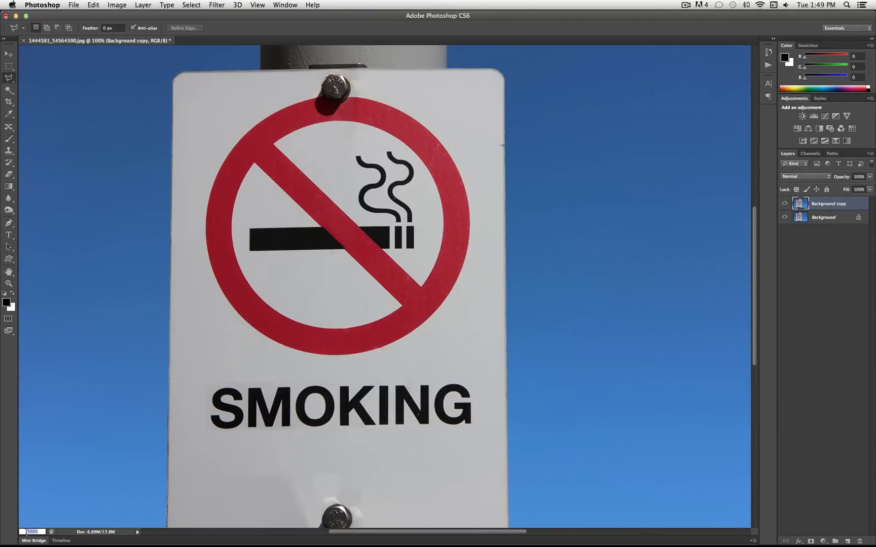
text(200)
key(Return)
scroll(215, 245, up, 5)
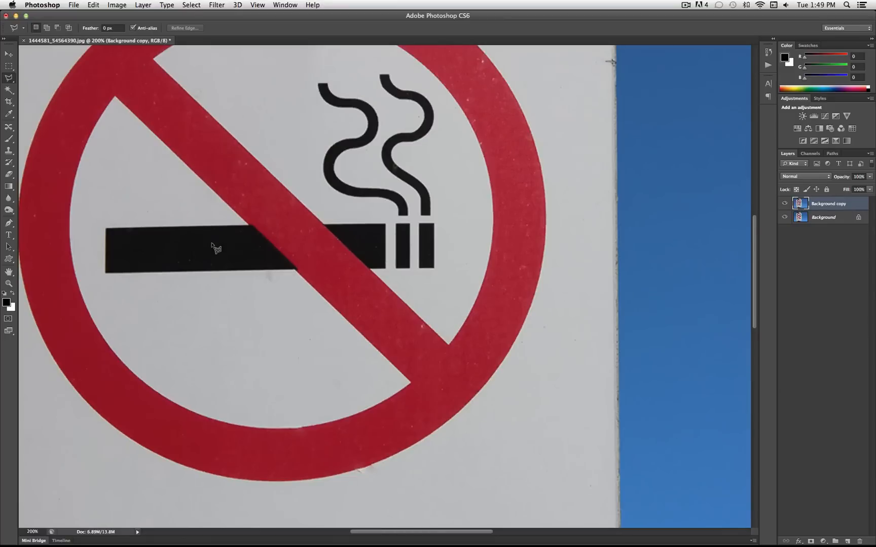
Outline the part of the red diagonal bar that crosses the cigarette with a closed Polygonal Lasso selection
click(9, 78)
click(42, 86)
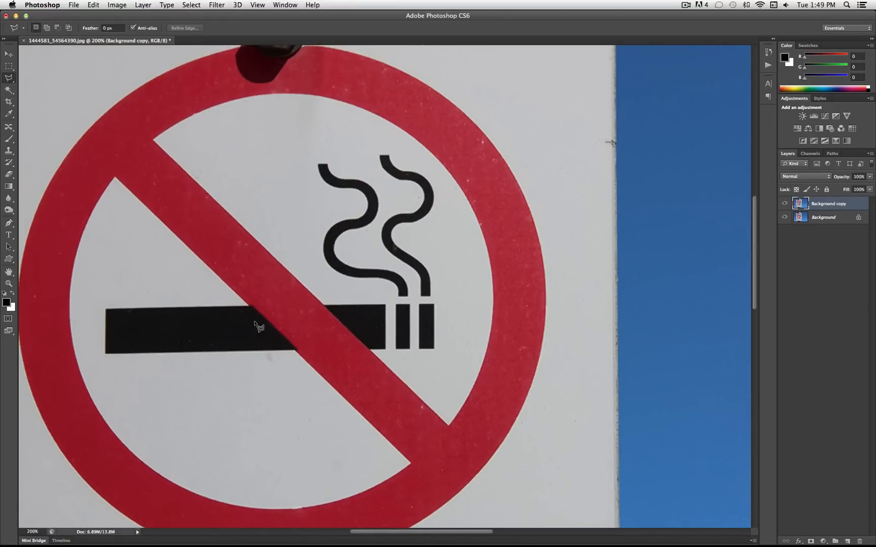
click(242, 307)
click(246, 308)
click(505, 187)
click(249, 306)
click(327, 305)
click(363, 325)
click(374, 349)
click(243, 307)
Set the foreground colour to the cigarette's near-black #100e0e by sampling it beside the red bar
click(7, 303)
click(229, 316)
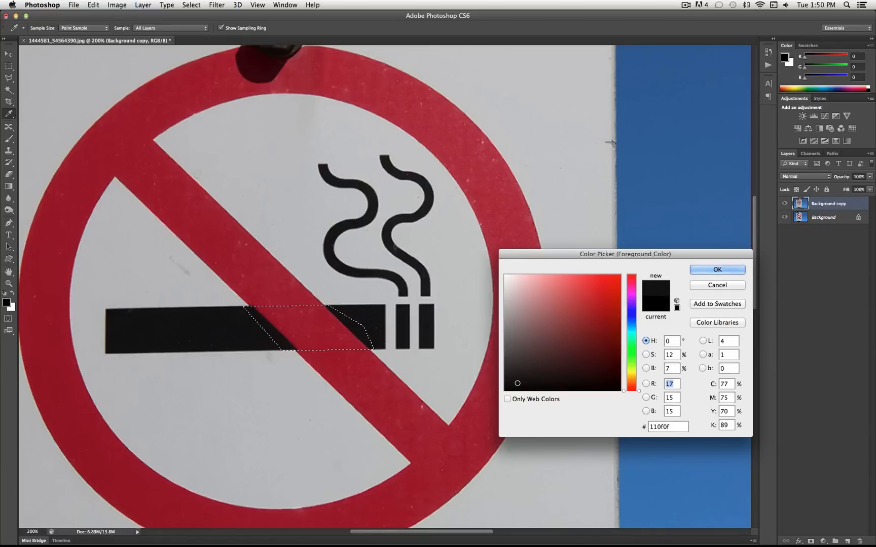
click(243, 312)
click(251, 323)
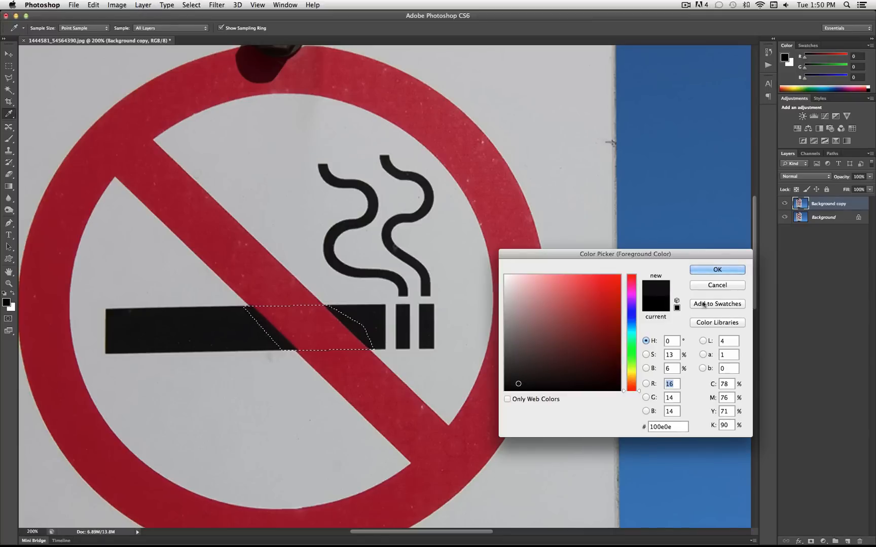
click(706, 272)
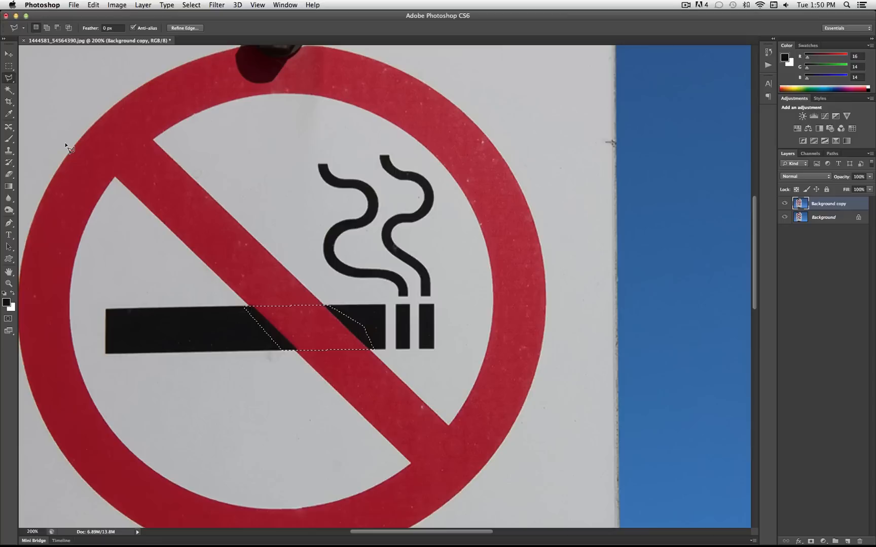
Create a new empty layer above the duplicated background layer, keeping the default settings
click(138, 5)
mouse_move(150, 19)
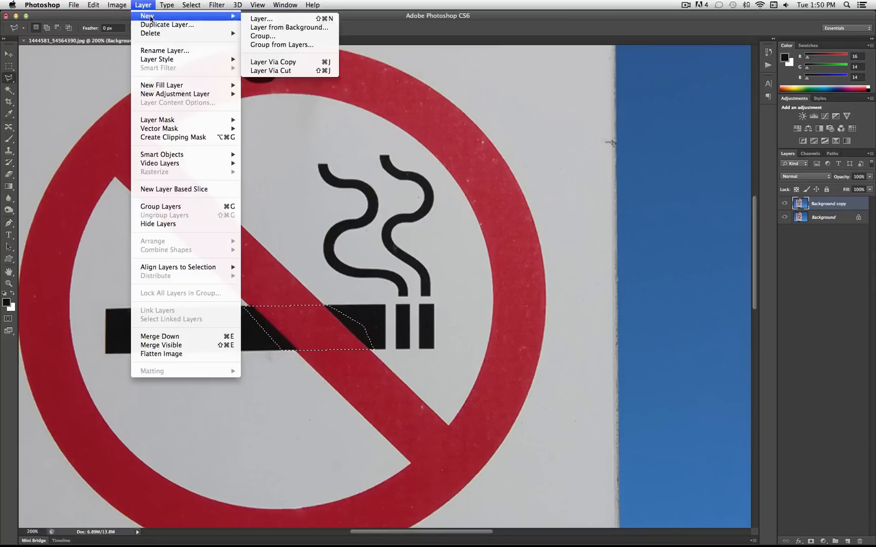
click(263, 19)
key(Return)
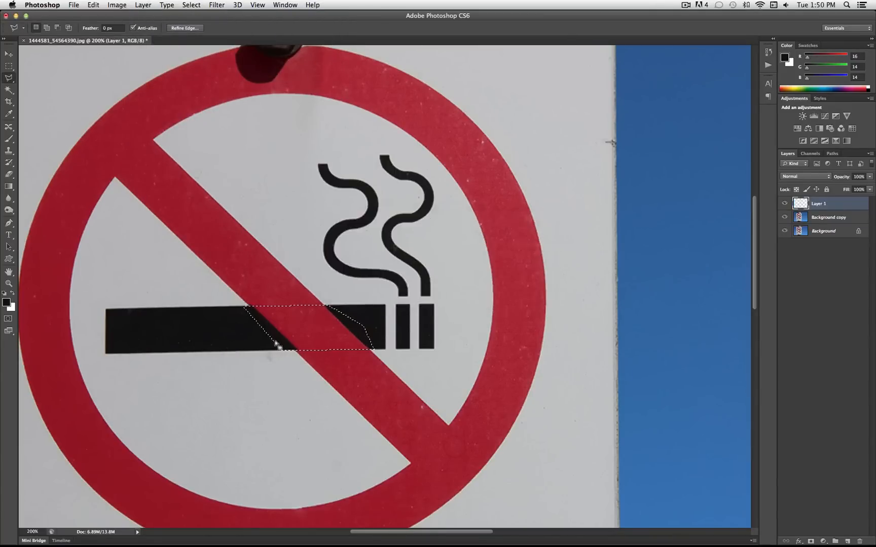
Fill the selected bar section on the new layer with the foreground colour at 100% opacity, and deselect it
click(8, 142)
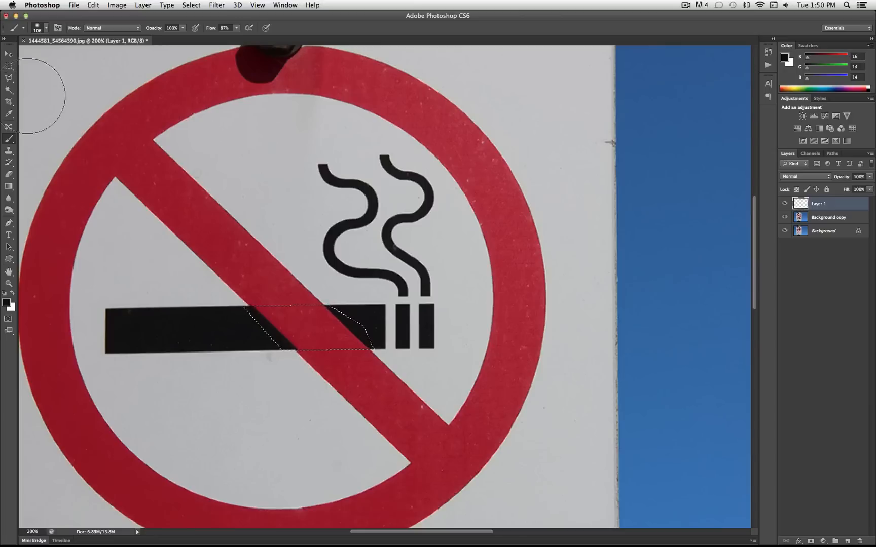
click(8, 66)
right_click(283, 313)
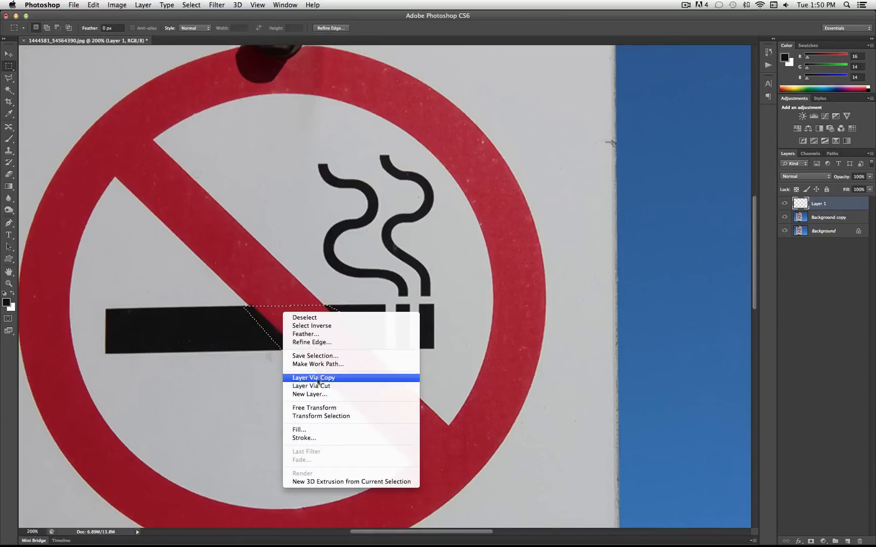
click(325, 429)
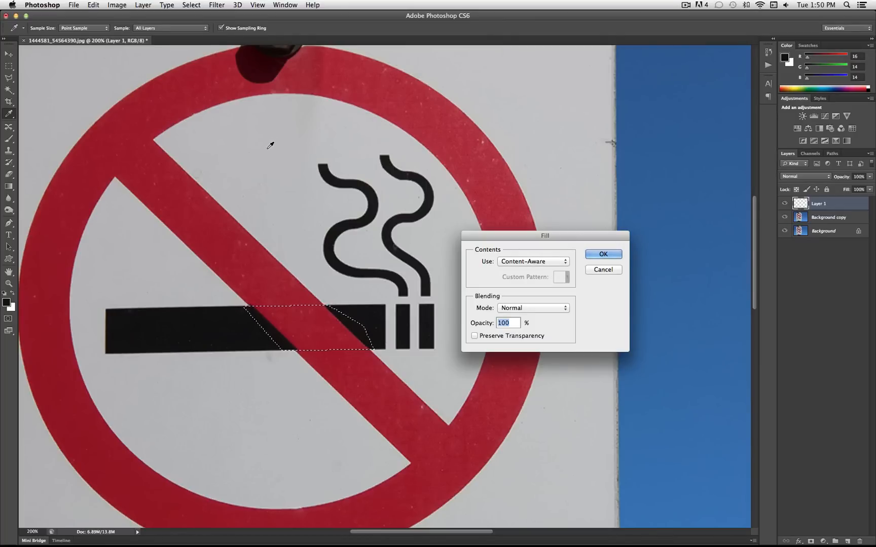
click(551, 264)
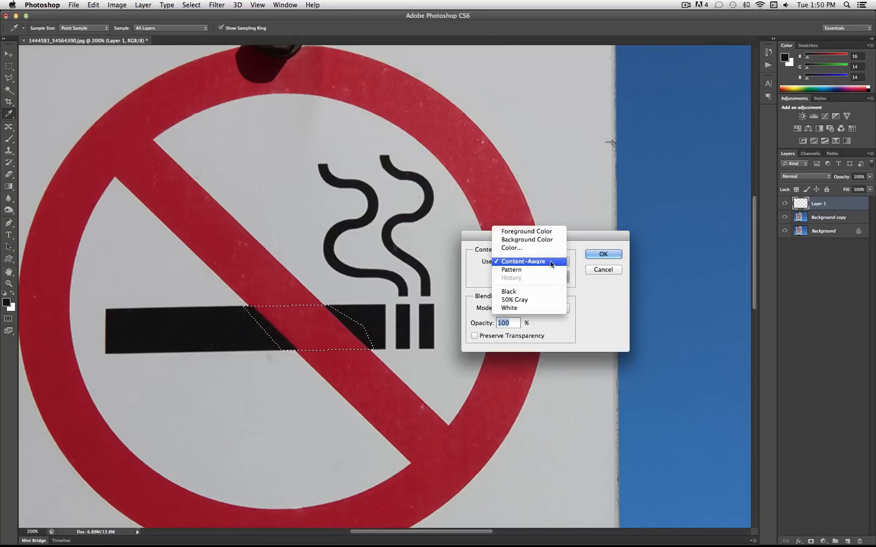
click(542, 233)
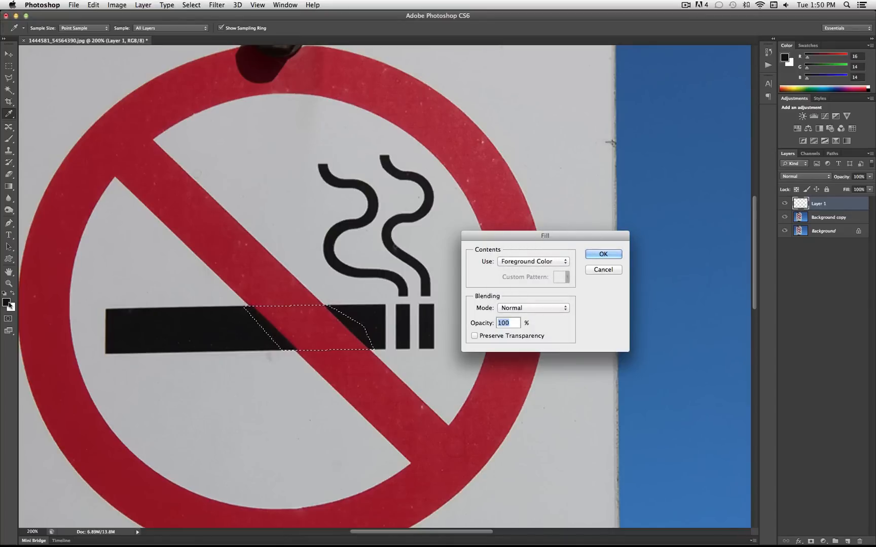
click(603, 254)
key(m)
right_click(352, 315)
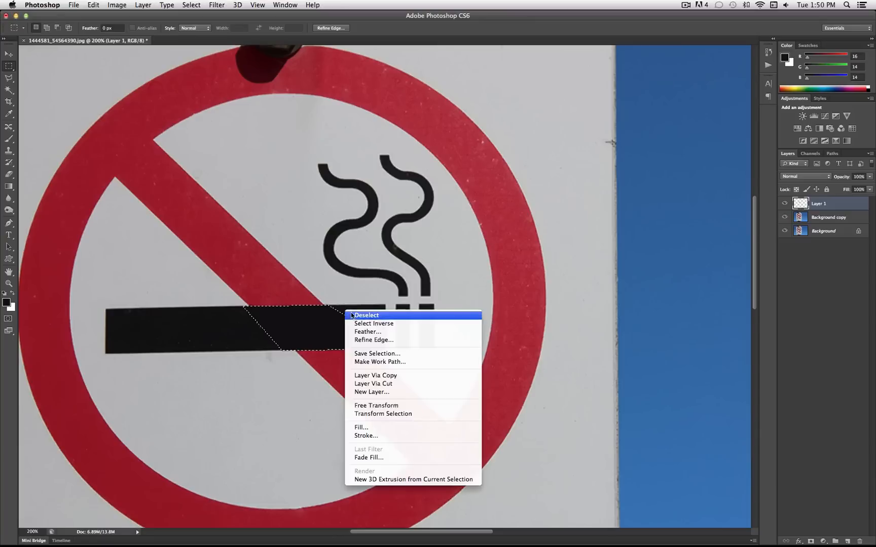
click(366, 315)
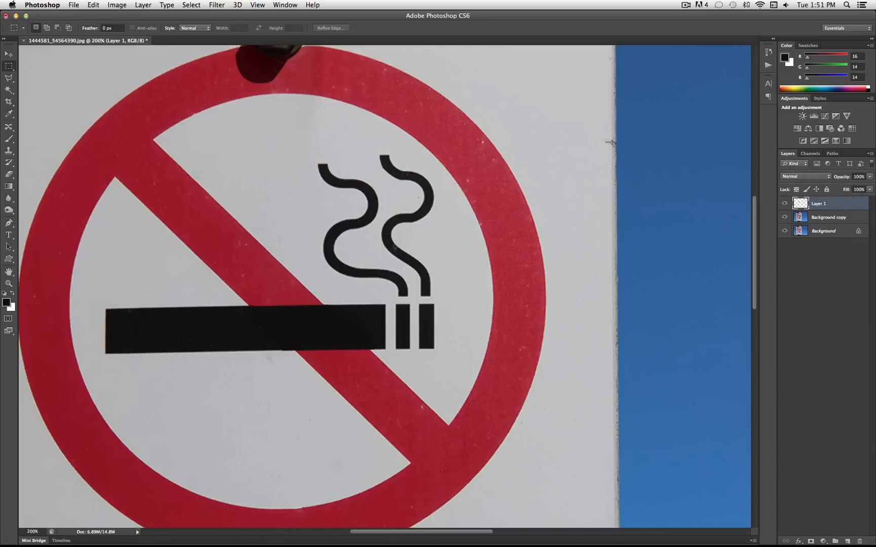
Copy a rectangular piece of the original cigarette's left half from the Background copy layer onto its own new layer
click(823, 219)
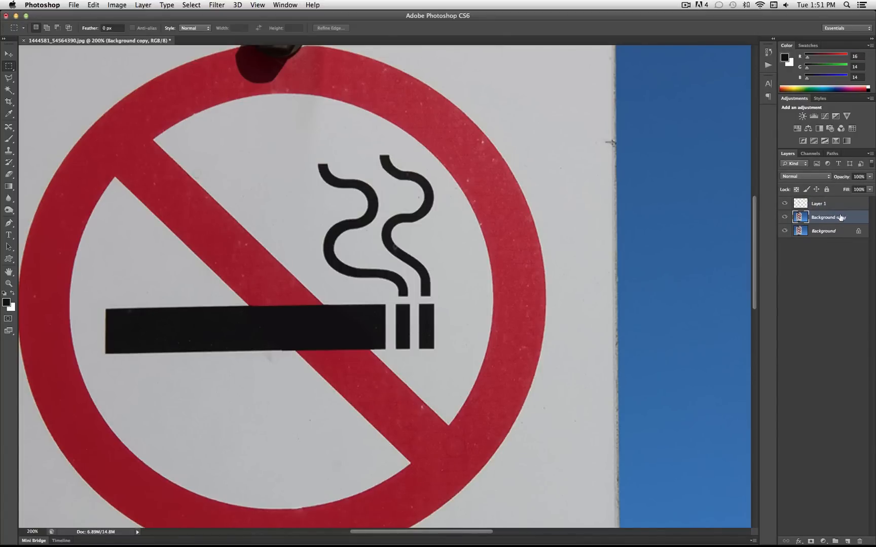
click(785, 203)
click(785, 204)
drag(249, 347, 117, 314)
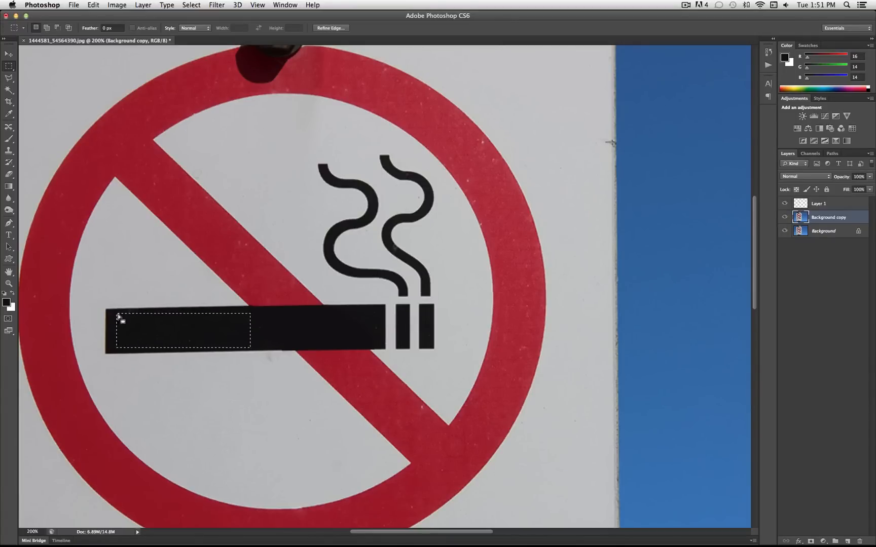
right_click(172, 324)
click(207, 395)
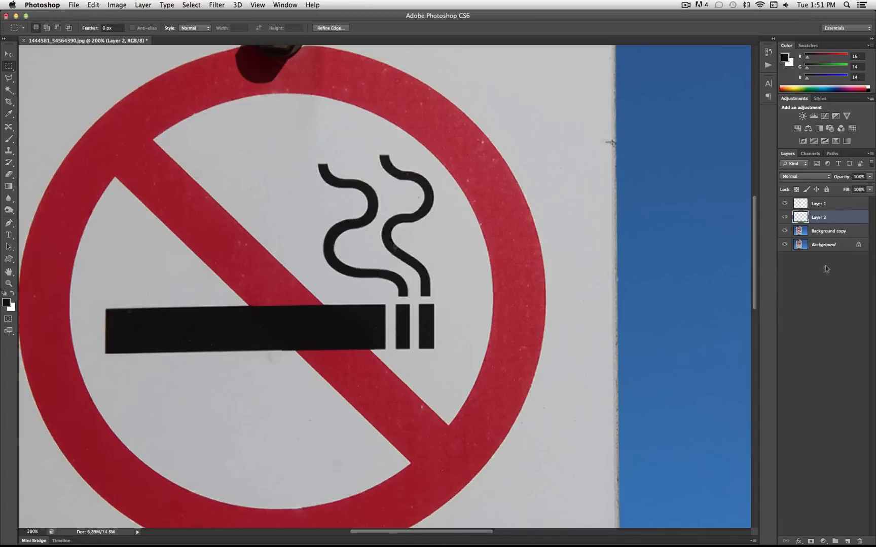
Bring the copied cigarette piece above Layer 1 in the stack and move it right over the filled bar section
shift+click(828, 202)
drag(828, 202, 828, 200)
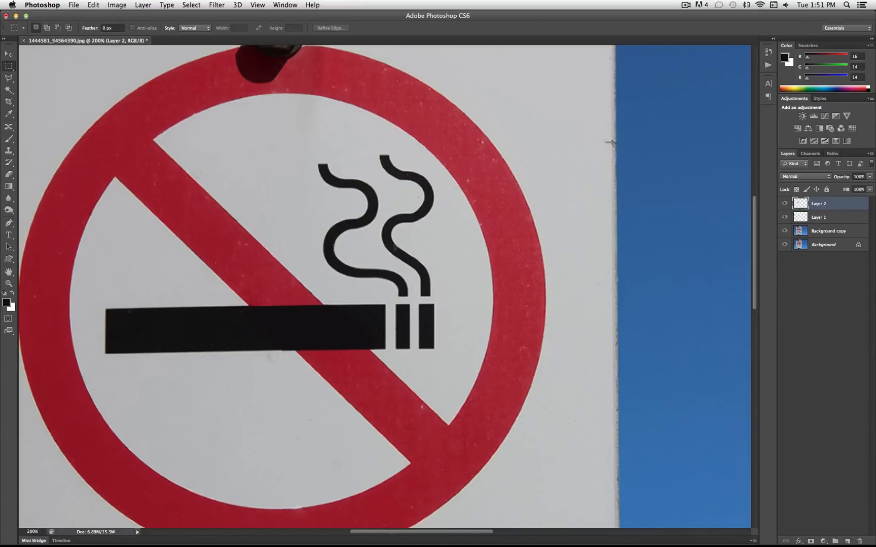
click(8, 54)
drag(212, 346, 323, 344)
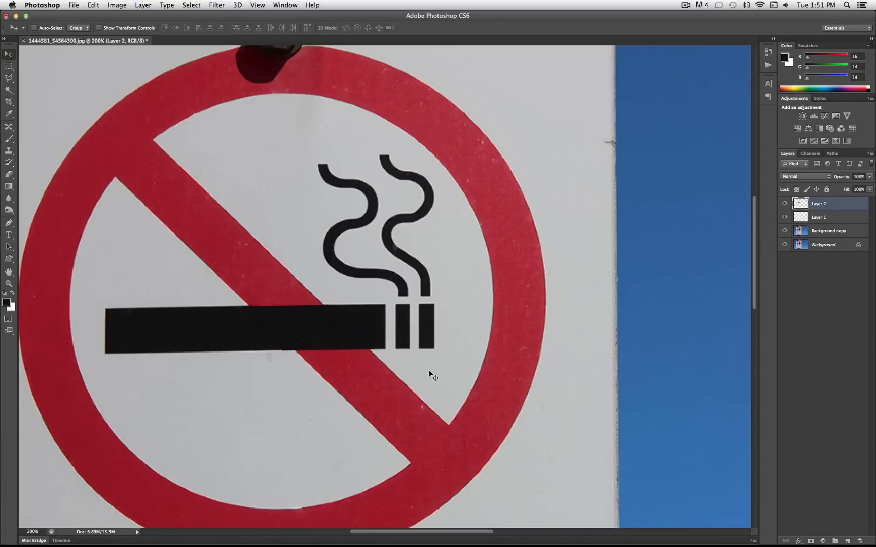
Stretch the copied cigarette piece slightly up and down with Free Transform so it nearly reaches the cigarette's edges
key(super+t)
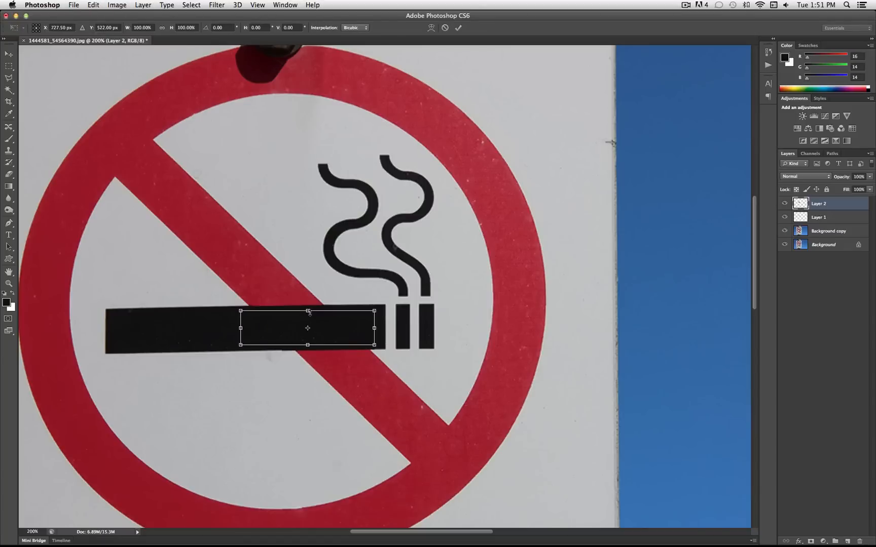
drag(307, 310, 308, 307)
drag(307, 345, 309, 349)
key(Return)
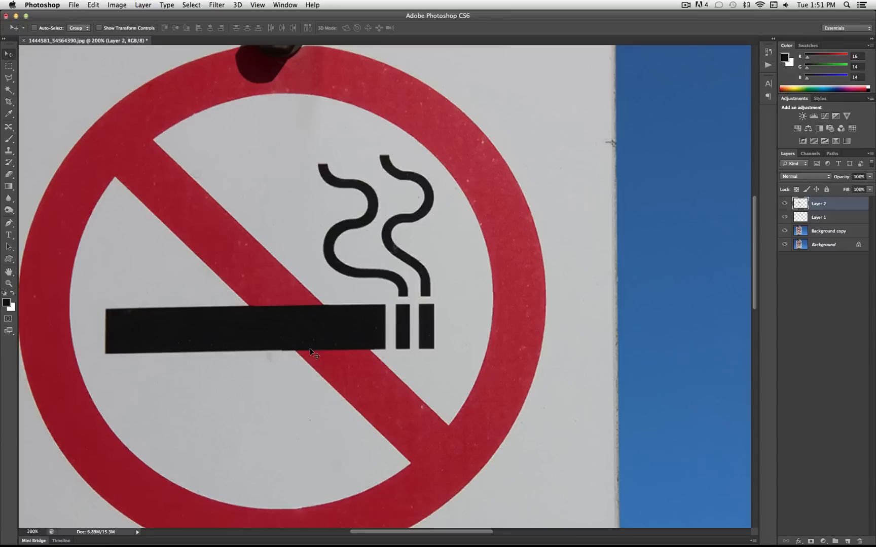
Blend the left edge of the copied cigarette piece using the Eraser with a 41 px brush at 0% hardness
click(8, 175)
click(38, 174)
click(46, 28)
drag(45, 55, 32, 60)
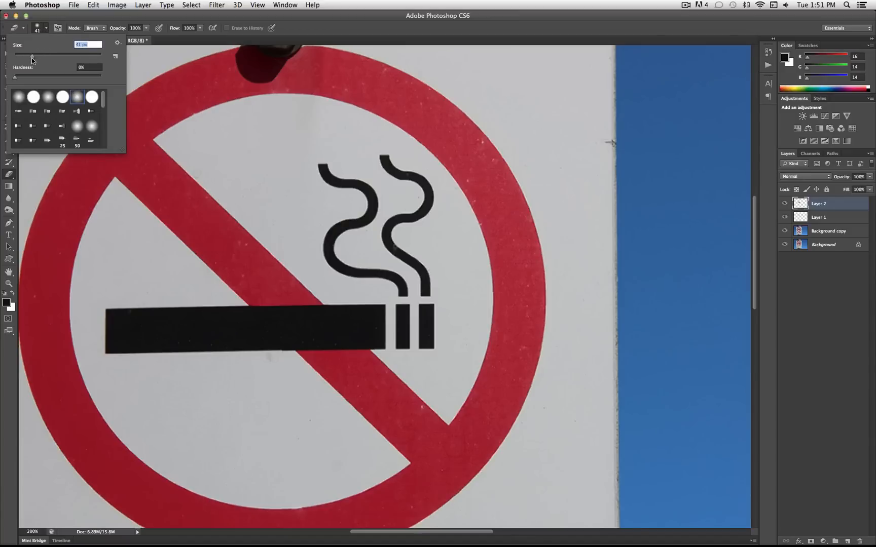
click(250, 332)
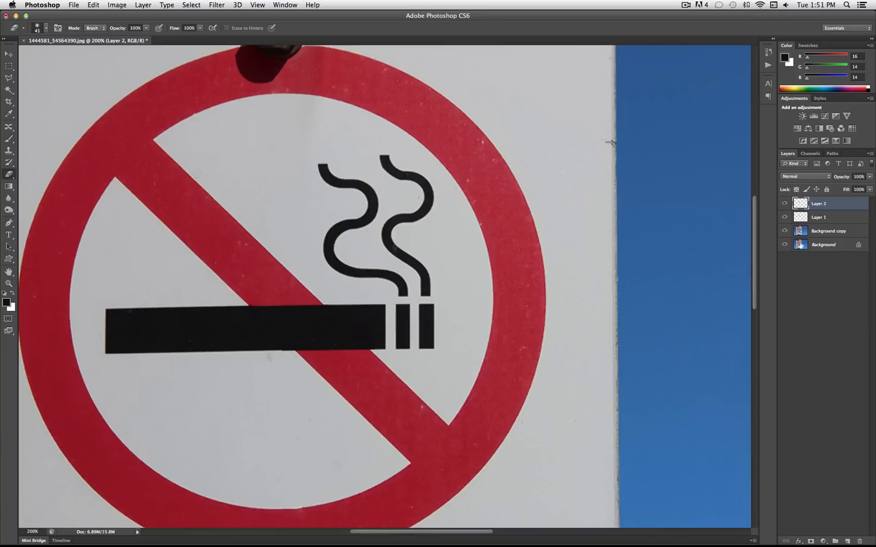
Compare the cigarette with and without the black fill on Layer 1, and make that layer active
click(785, 217)
click(785, 218)
click(811, 217)
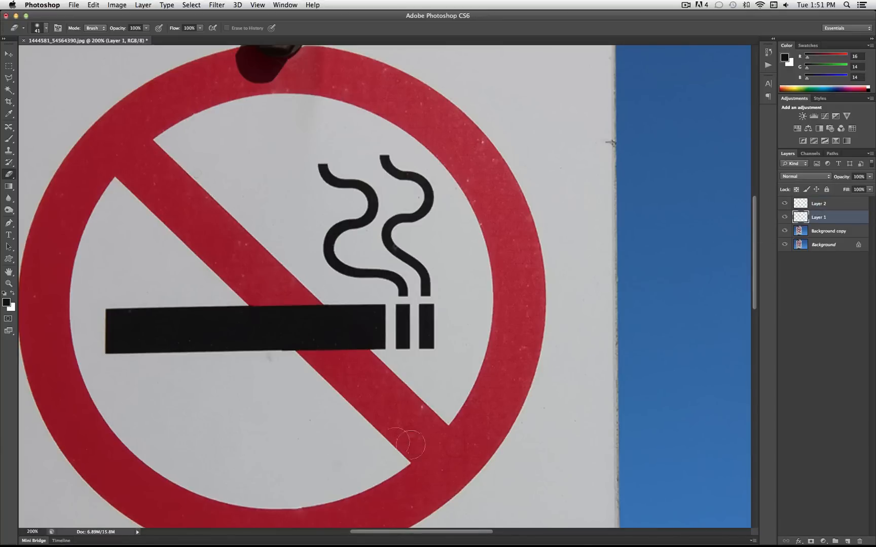
click(8, 66)
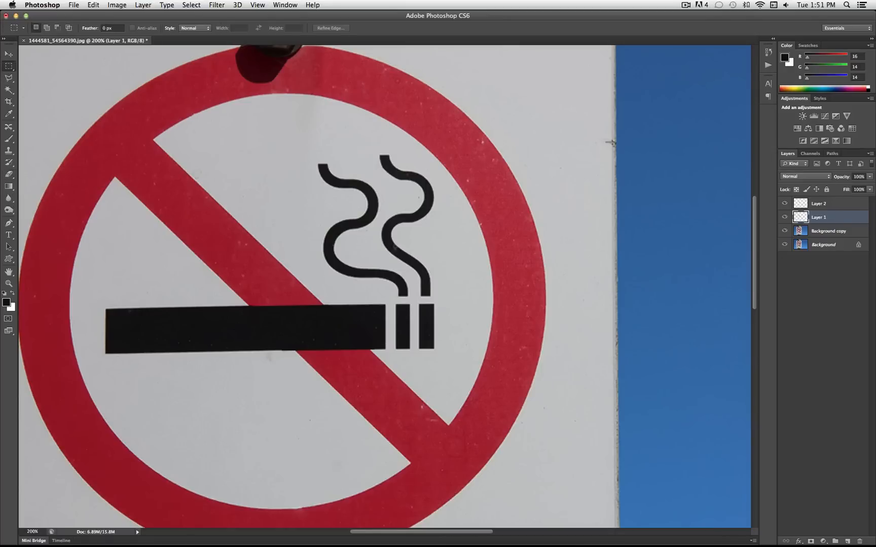
drag(389, 444, 260, 351)
right_click(304, 365)
click(324, 366)
Trim the excess black fill along the cigarette's lower edge on Layer 1 with a Polygonal Lasso selection, and deselect it
key(l)
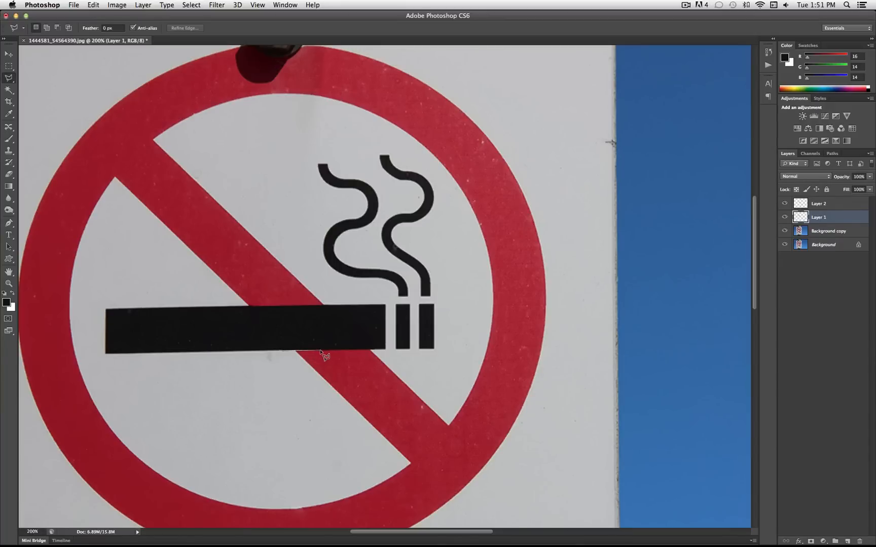
click(383, 349)
click(382, 358)
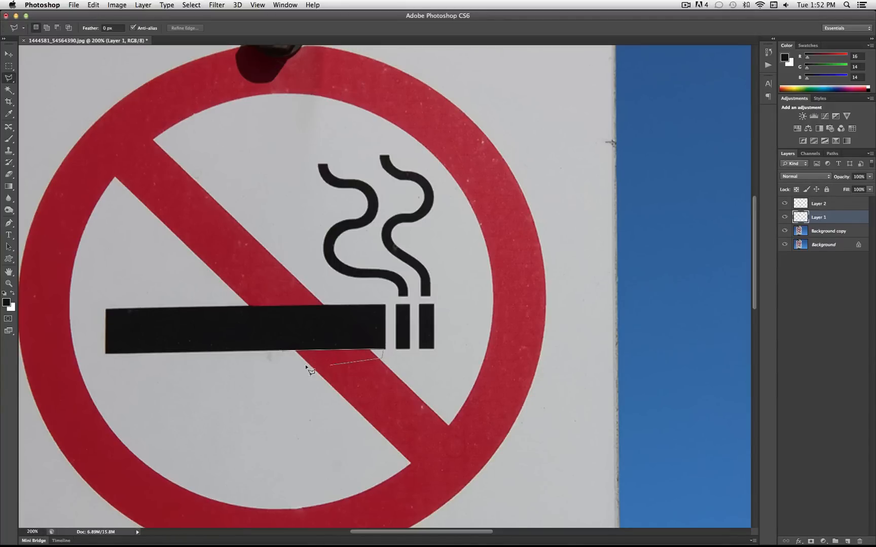
click(282, 353)
key(super+d)
Delete the duplicated Background copy layer and make the Background layer active
click(26, 532)
text(100)
key(Return)
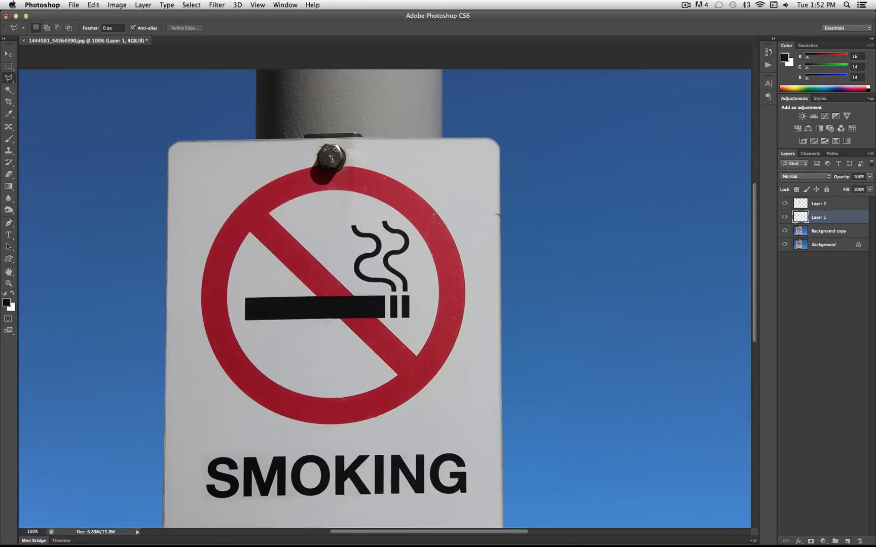
scroll(242, 351, down, 4)
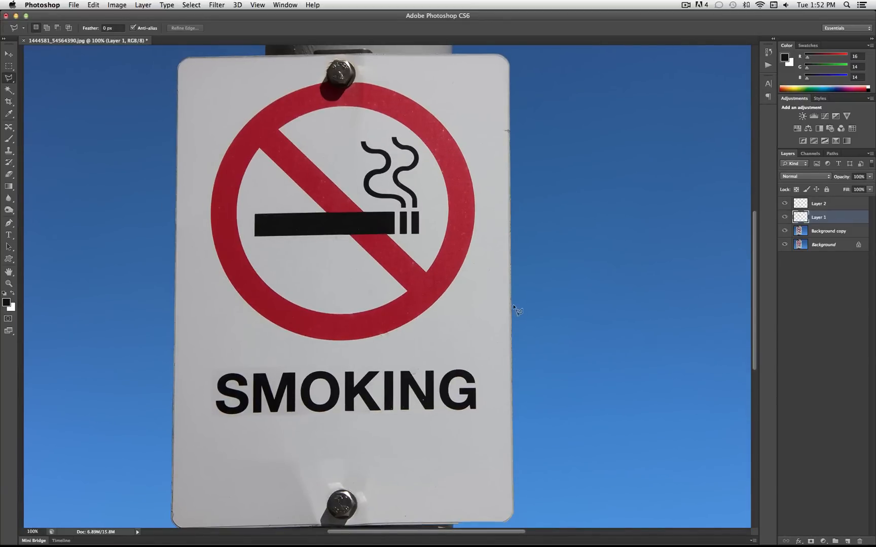
click(785, 218)
click(785, 218)
drag(829, 237, 861, 539)
click(818, 232)
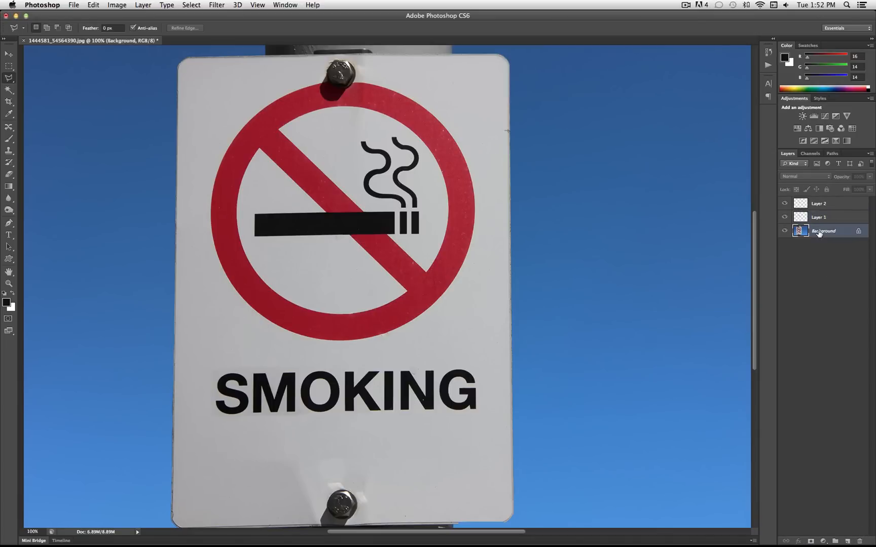
click(784, 232)
click(785, 232)
Switch to the Clone Stamp Tool and set its brush size to 63 px
click(9, 142)
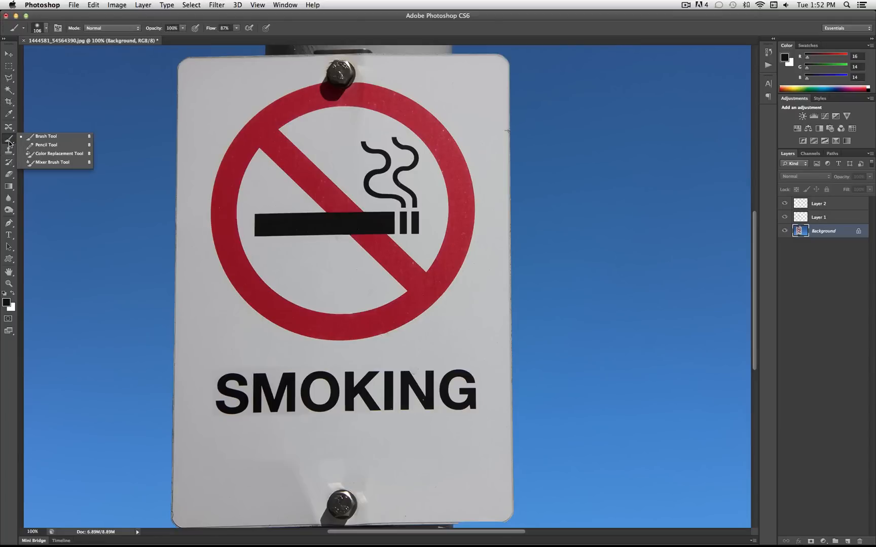
click(10, 127)
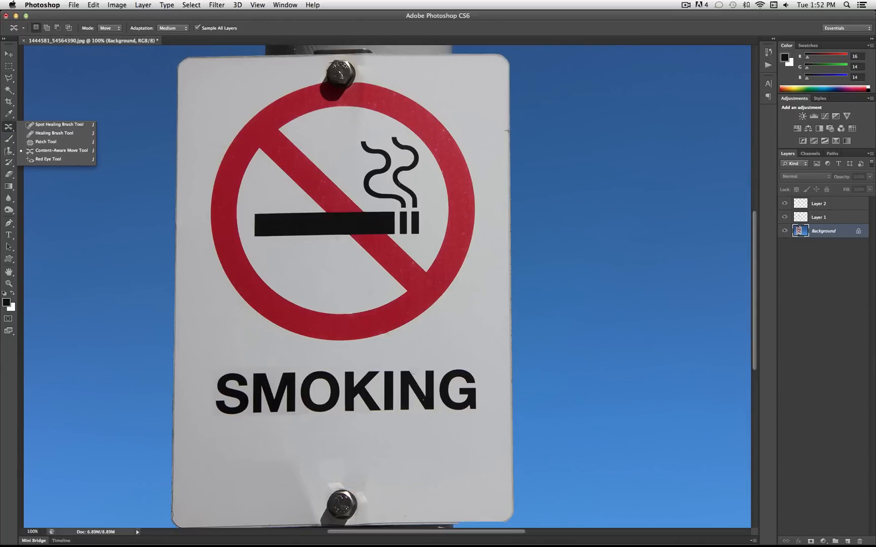
click(9, 151)
click(9, 150)
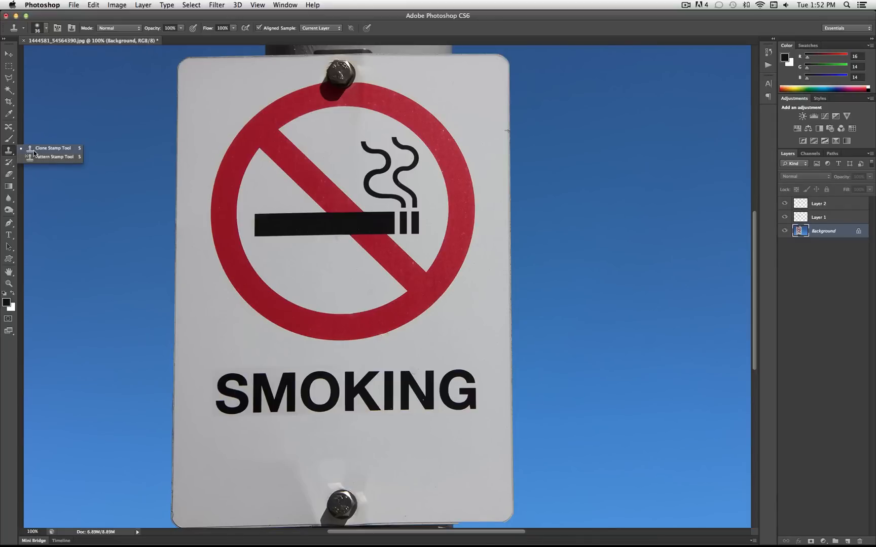
click(34, 150)
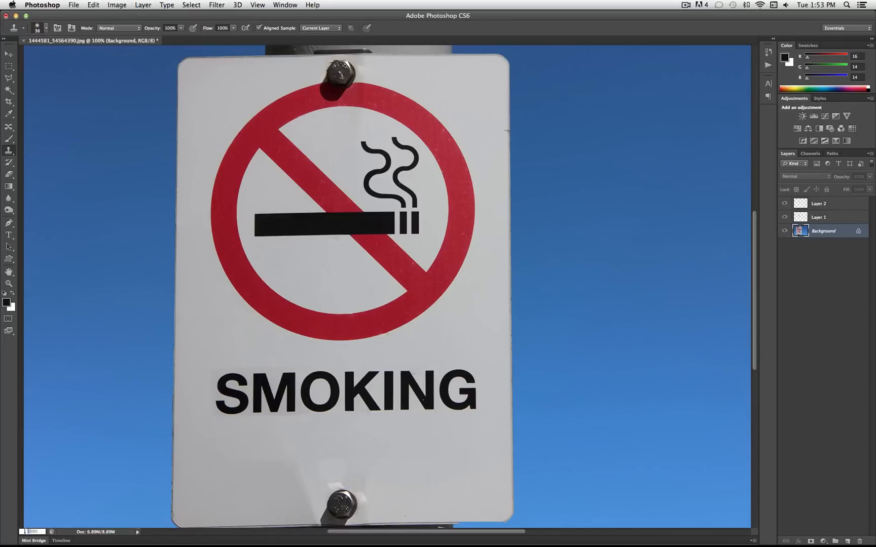
key(Return)
scroll(287, 280, up, 6)
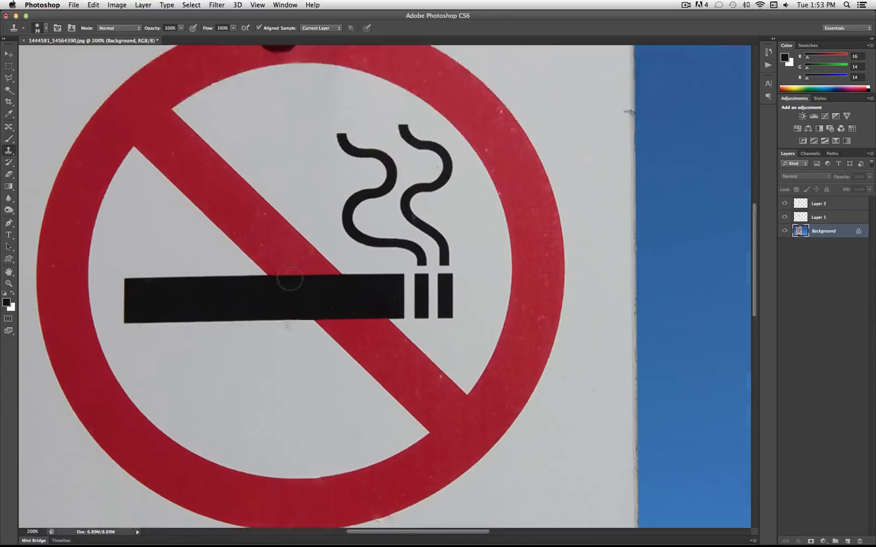
scroll(288, 281, left, 3)
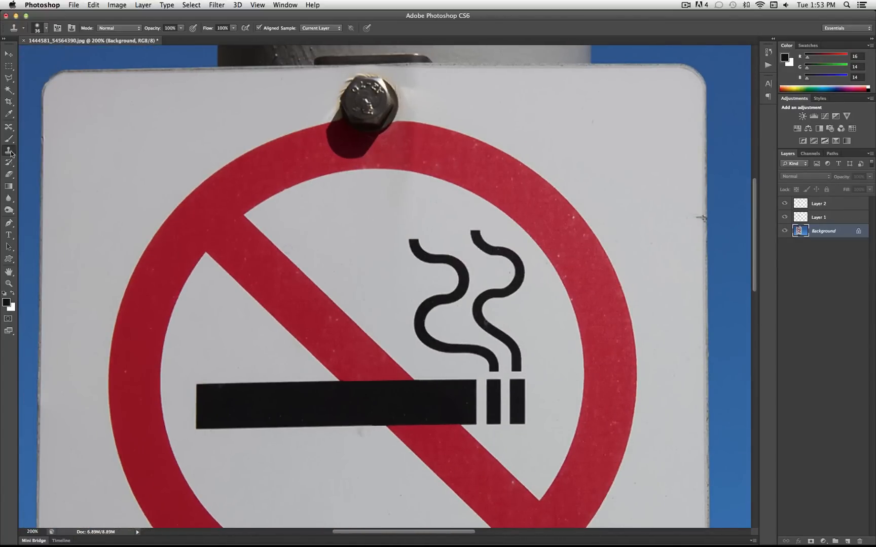
click(44, 28)
mouse_move(22, 77)
mouse_down()
mouse_move(49, 79)
mouse_move(58, 57)
mouse_move(33, 55)
mouse_up()
click(47, 29)
click(47, 29)
click(47, 29)
Clone clean white sign surface over the outer upper-left section of the red ring
alt+click(128, 139)
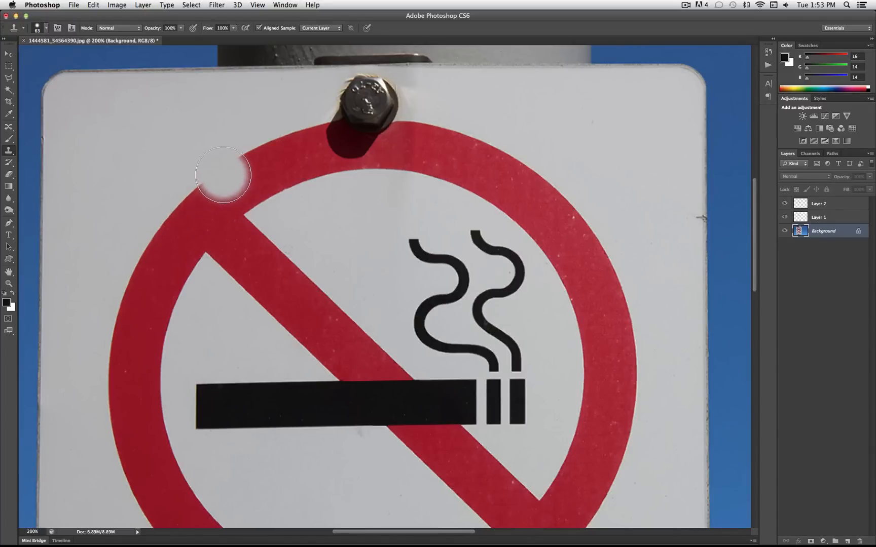
mouse_move(230, 170)
mouse_down()
mouse_move(288, 142)
mouse_move(237, 176)
mouse_move(196, 190)
mouse_move(152, 243)
mouse_up()
key(super+z)
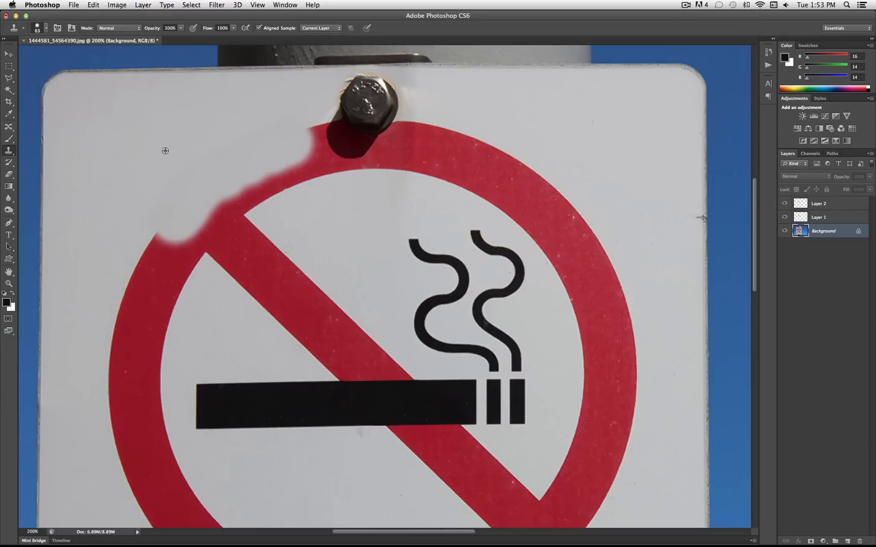
alt+click(164, 165)
drag(151, 255, 168, 241)
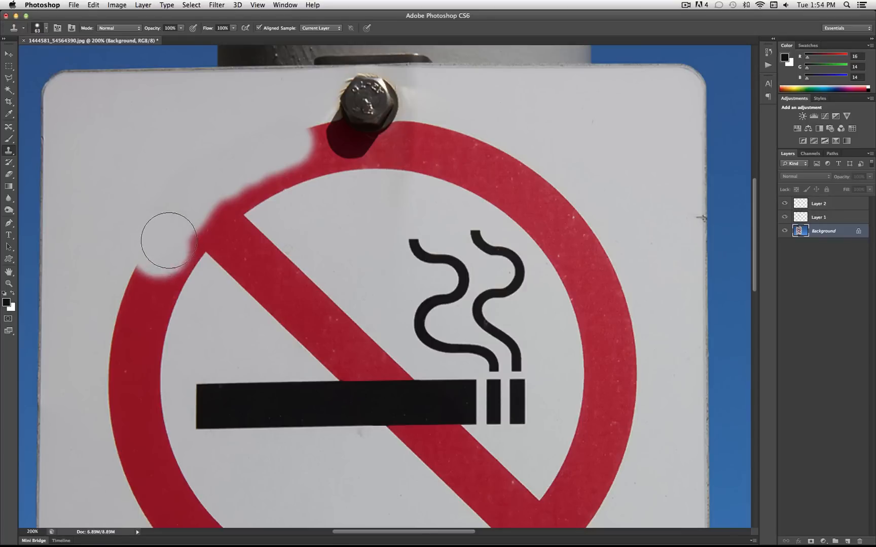
Clone white sign surface over the junction of the red ring and the upper end of the diagonal bar
alt+click(124, 172)
mouse_move(202, 239)
mouse_down()
mouse_move(196, 228)
mouse_move(215, 225)
mouse_move(266, 253)
mouse_move(268, 266)
mouse_move(289, 269)
mouse_move(290, 281)
mouse_move(254, 279)
mouse_up()
alt+click(340, 233)
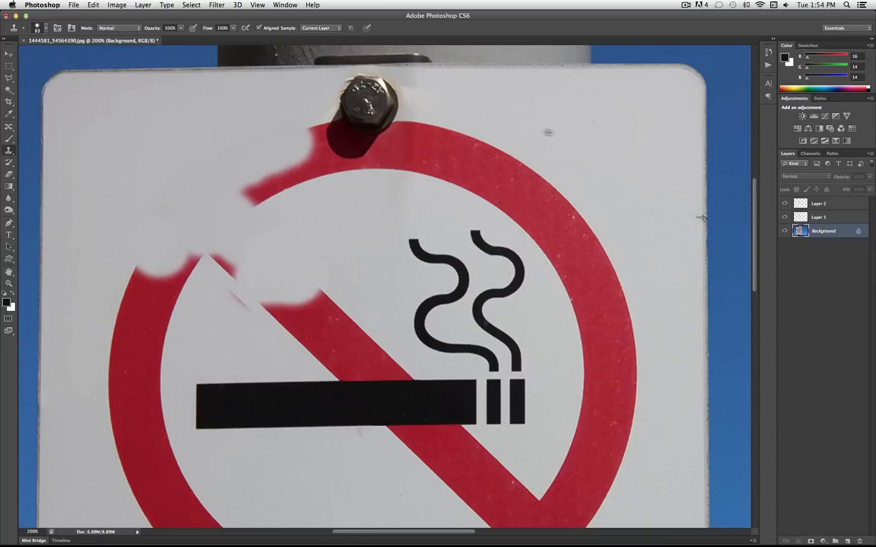
scroll(195, 169, down, 3)
click(199, 172)
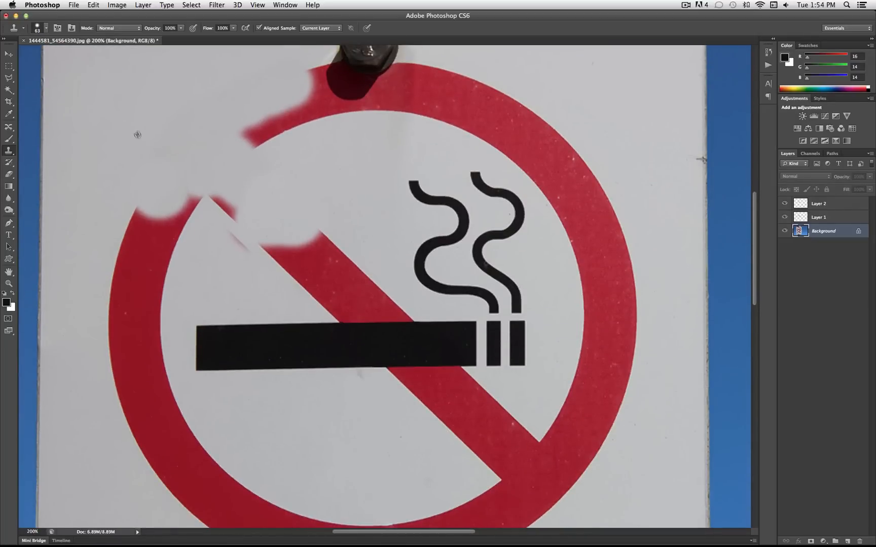
Reduce the Clone Stamp brush to 43 px and clone white over the left side of the ring above the cigarette
click(46, 31)
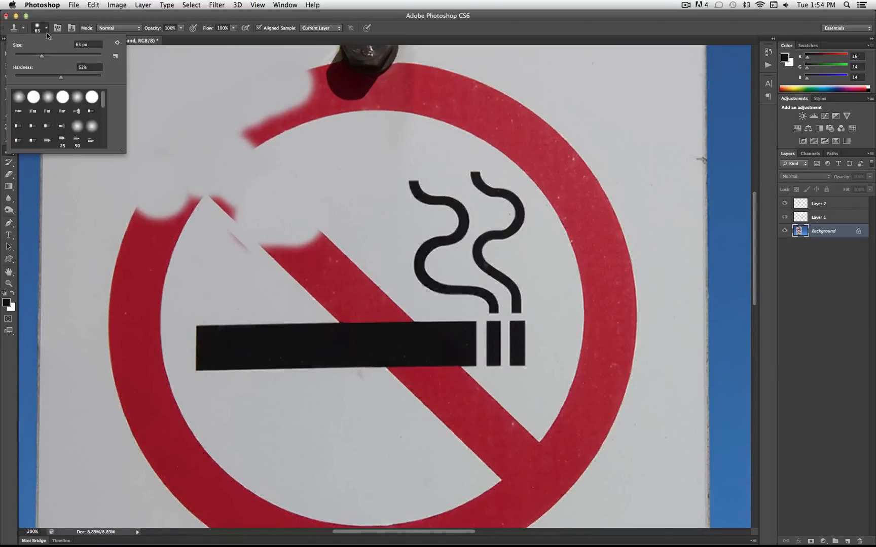
alt+click(84, 181)
mouse_move(137, 204)
mouse_down()
mouse_move(139, 222)
mouse_move(144, 214)
mouse_move(175, 224)
mouse_move(226, 262)
mouse_move(184, 215)
mouse_up()
alt+click(227, 280)
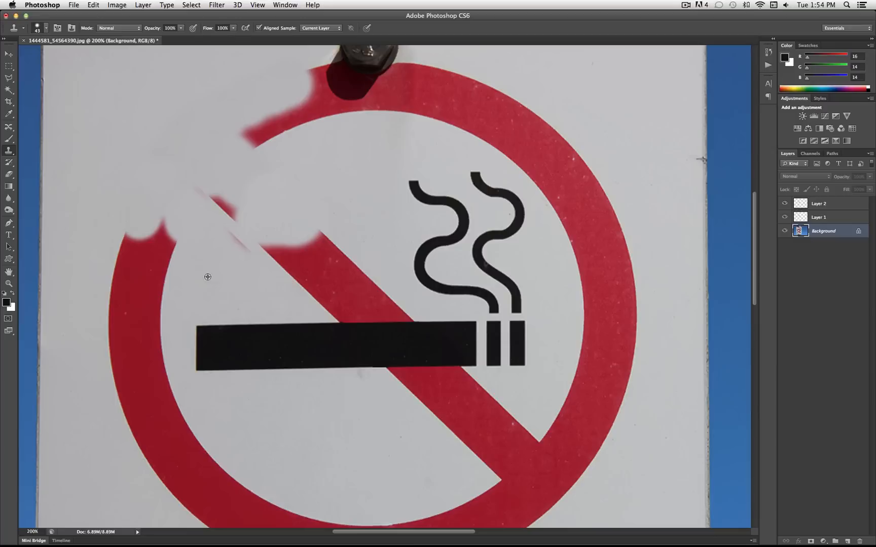
alt+click(206, 280)
drag(167, 255, 163, 236)
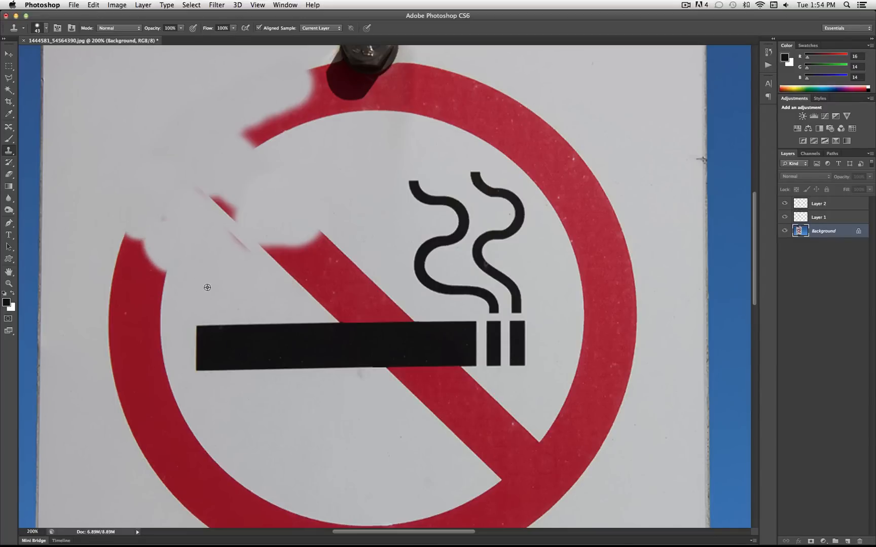
drag(172, 286, 168, 265)
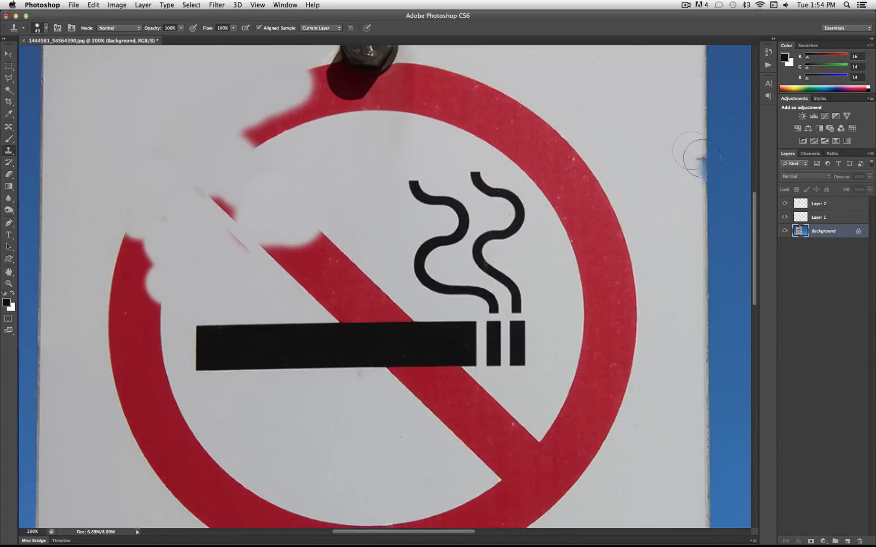
Clone white sign surface over the outer upper-right arc of the red ring and its inner edge near the bolt
mouse_move(577, 124)
mouse_down()
mouse_move(543, 116)
mouse_move(614, 227)
mouse_up()
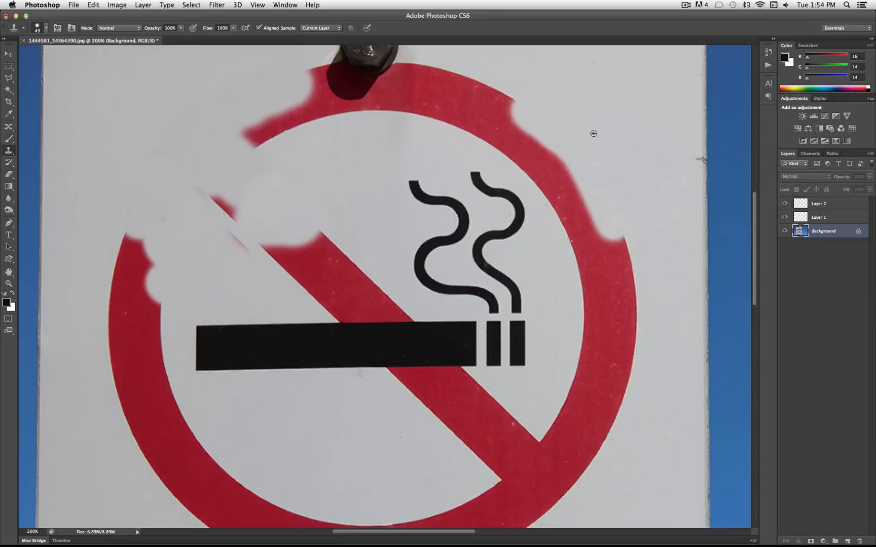
alt+click(405, 145)
mouse_move(408, 129)
mouse_down()
mouse_move(425, 127)
mouse_move(414, 121)
mouse_move(436, 140)
mouse_up()
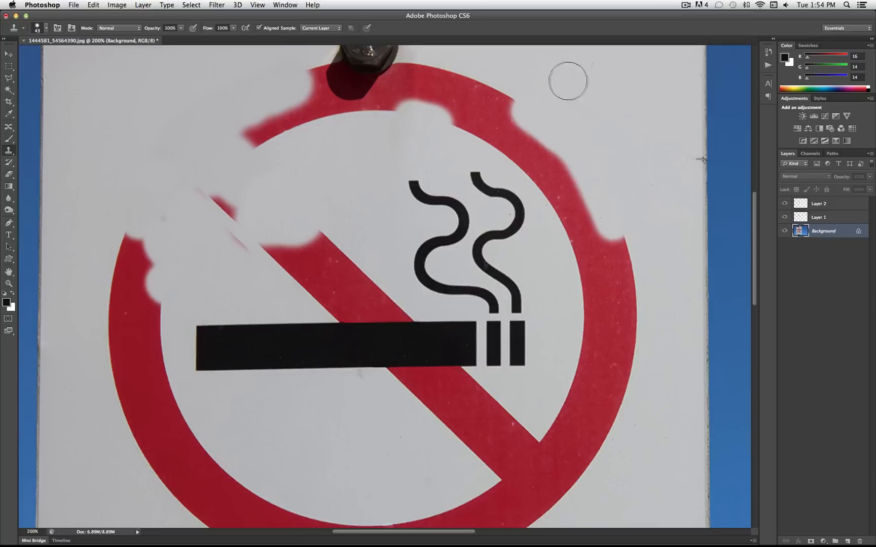
mouse_move(524, 102)
mouse_down()
mouse_move(434, 58)
mouse_move(505, 103)
mouse_up()
drag(609, 199, 628, 290)
mouse_move(632, 256)
mouse_down()
mouse_move(637, 348)
mouse_move(629, 360)
mouse_move(617, 267)
mouse_up()
mouse_move(613, 202)
mouse_down()
mouse_move(589, 202)
mouse_move(524, 124)
mouse_move(431, 85)
mouse_move(441, 81)
mouse_move(413, 75)
mouse_up()
Clone white over the remaining thin red strip of the ring's upper-right arc, down to beside the cigarette's tip
scroll(413, 76, up, 10)
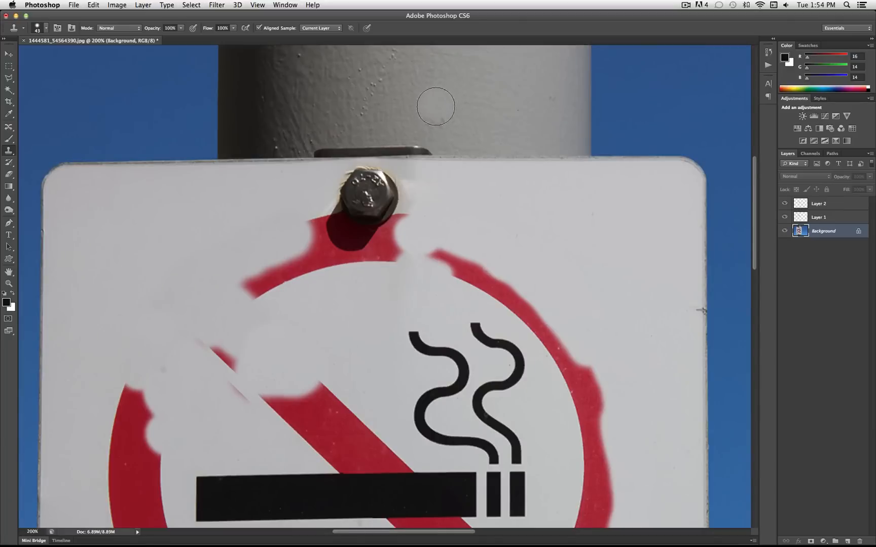
scroll(387, 211, right, 1)
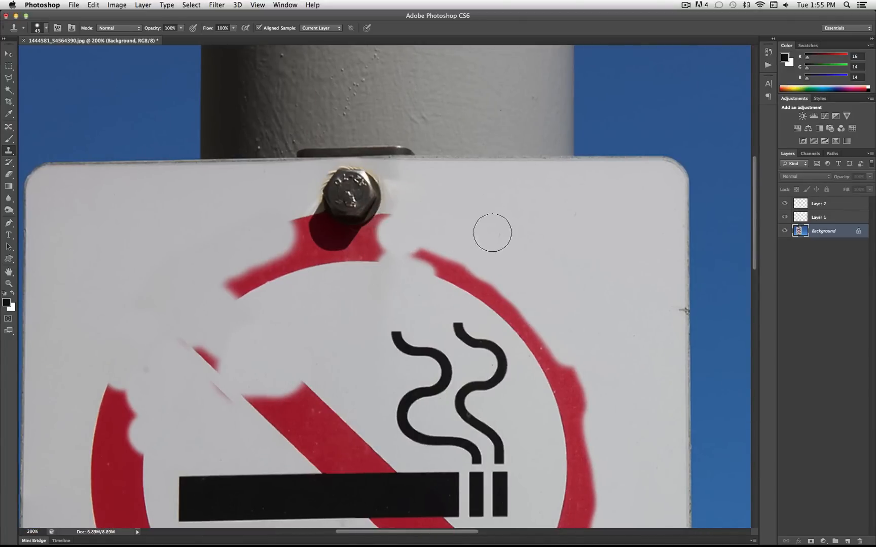
mouse_move(433, 264)
mouse_down()
mouse_move(426, 254)
mouse_move(479, 288)
mouse_move(536, 352)
mouse_up()
mouse_move(522, 304)
mouse_down()
mouse_move(522, 322)
mouse_move(562, 393)
mouse_up()
mouse_move(560, 325)
mouse_down()
mouse_move(558, 389)
mouse_move(574, 385)
mouse_move(570, 442)
mouse_move(579, 439)
mouse_move(577, 457)
mouse_up()
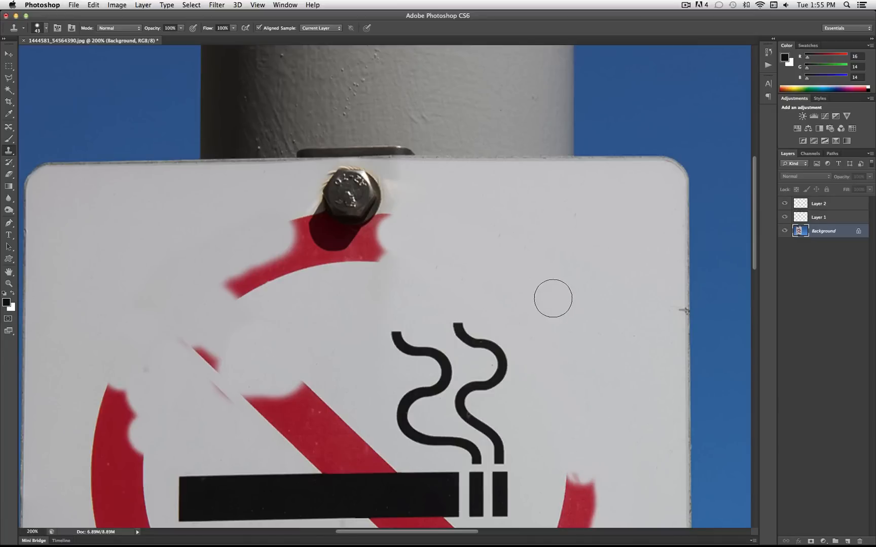
scroll(559, 308, down, 3)
scroll(560, 309, down, 5)
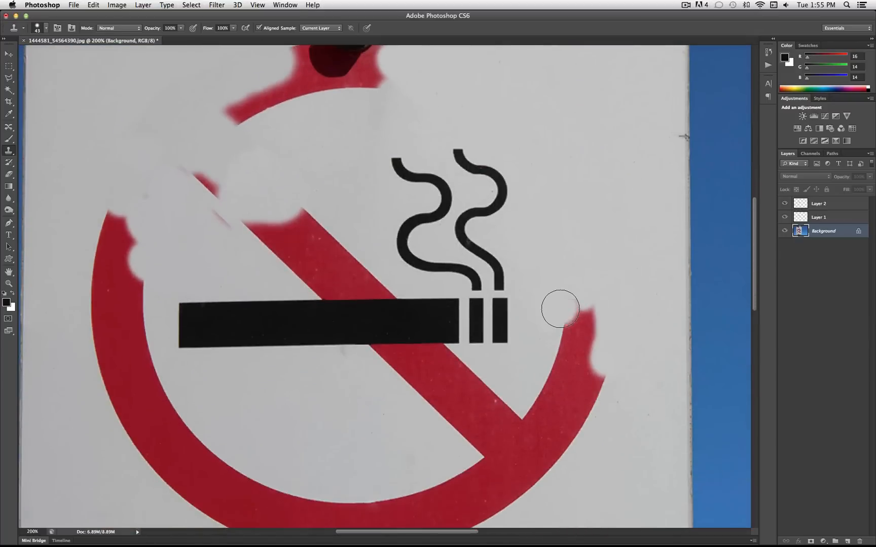
Clone white sign surface over the lower-right side of the red ring and its junction with the diagonal bar's lower end
mouse_move(578, 278)
mouse_down()
mouse_move(570, 307)
mouse_move(585, 307)
mouse_move(578, 317)
mouse_move(584, 336)
mouse_move(592, 334)
mouse_move(572, 325)
mouse_move(565, 338)
mouse_move(591, 365)
mouse_move(569, 371)
mouse_move(588, 389)
mouse_move(559, 391)
mouse_move(591, 429)
mouse_move(557, 410)
mouse_move(568, 428)
mouse_move(532, 395)
mouse_up()
mouse_move(575, 423)
mouse_down()
mouse_move(553, 390)
mouse_move(591, 443)
mouse_move(572, 417)
mouse_move(567, 443)
mouse_move(548, 434)
mouse_move(544, 445)
mouse_move(521, 426)
mouse_up()
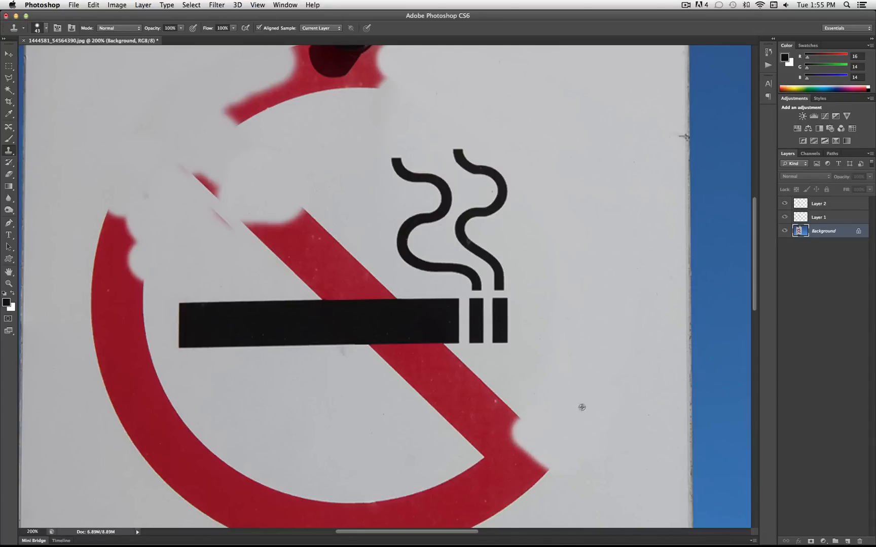
mouse_move(544, 501)
mouse_down()
mouse_move(549, 456)
mouse_move(527, 475)
mouse_move(512, 475)
mouse_move(506, 409)
mouse_move(489, 440)
mouse_up()
alt+click(557, 455)
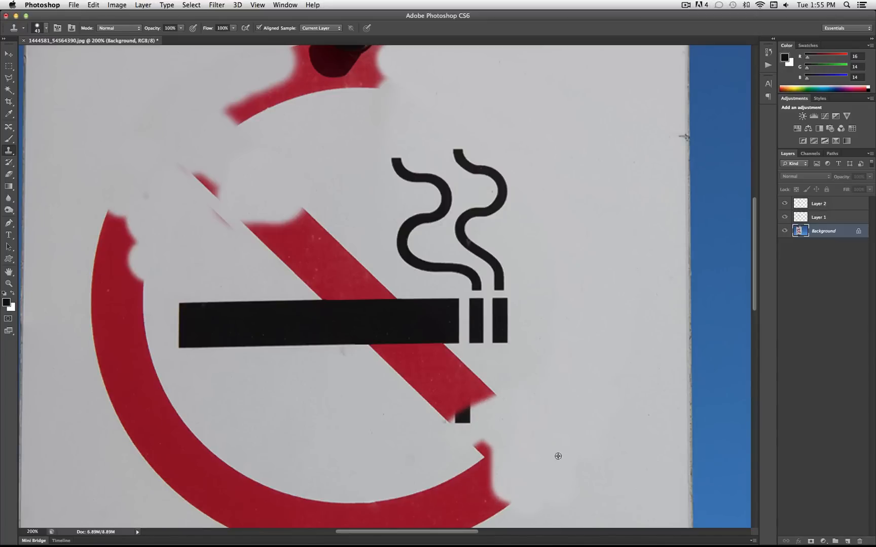
mouse_move(524, 490)
mouse_down()
mouse_move(507, 510)
mouse_move(485, 452)
mouse_move(492, 460)
mouse_move(541, 401)
mouse_up()
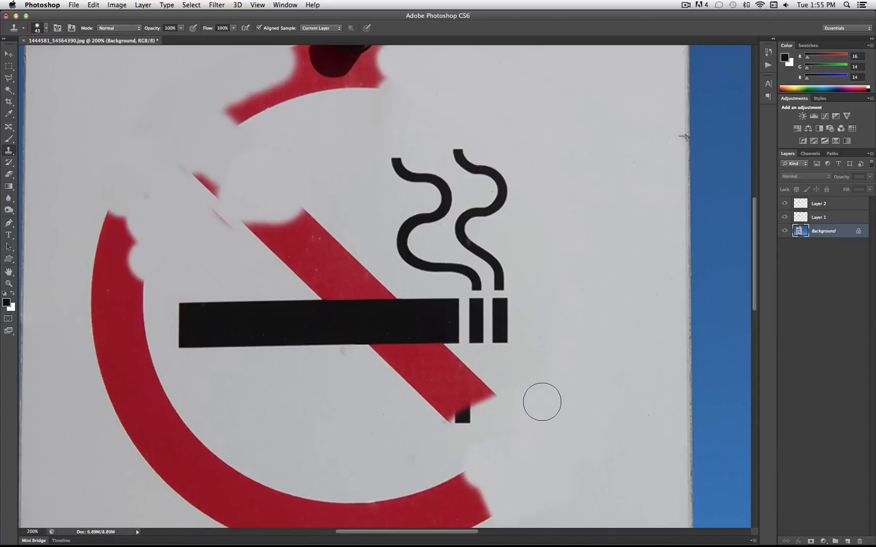
Clone white over the ring's lower-right arc below the cigarette and smooth the blotches left beside it
scroll(542, 402, down, 3)
scroll(542, 402, down, 2)
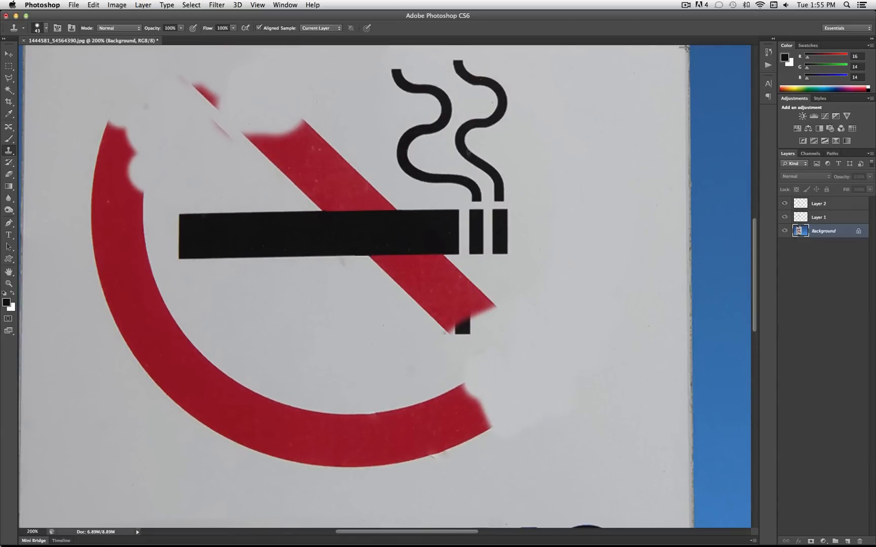
mouse_move(501, 443)
mouse_down()
mouse_move(487, 402)
mouse_move(455, 416)
mouse_move(524, 444)
mouse_up()
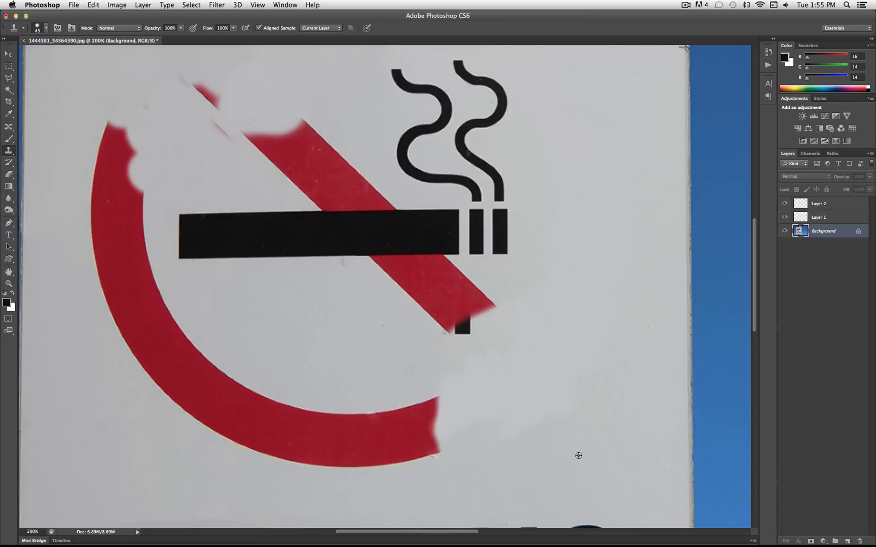
alt+click(566, 453)
mouse_move(551, 431)
mouse_down()
mouse_move(547, 415)
mouse_move(518, 439)
mouse_up()
drag(601, 400, 594, 392)
alt+click(543, 465)
drag(511, 437, 528, 389)
mouse_move(390, 388)
mouse_down()
mouse_move(418, 400)
mouse_move(464, 385)
mouse_up()
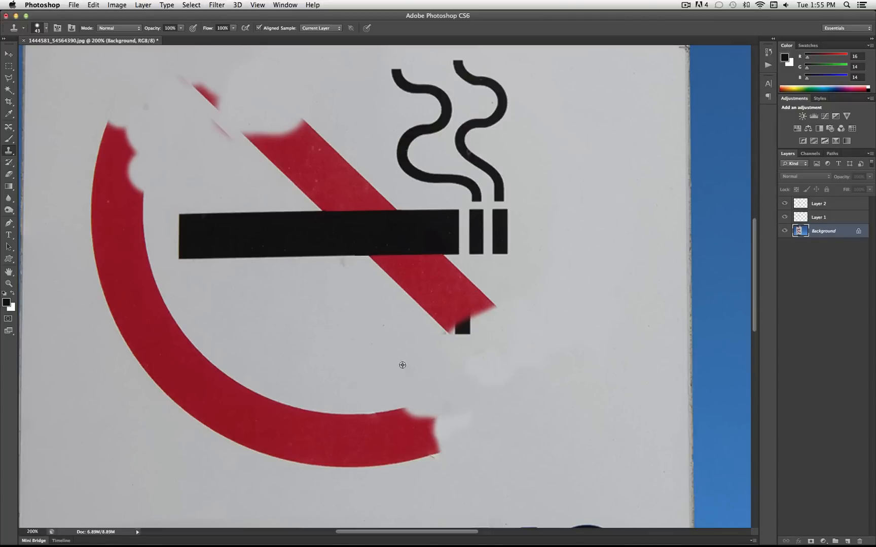
Undo the last clone stroke and enlarge the Clone Stamp brush to 60 px with 0% hardness
click(294, 169)
key(super+z)
click(47, 29)
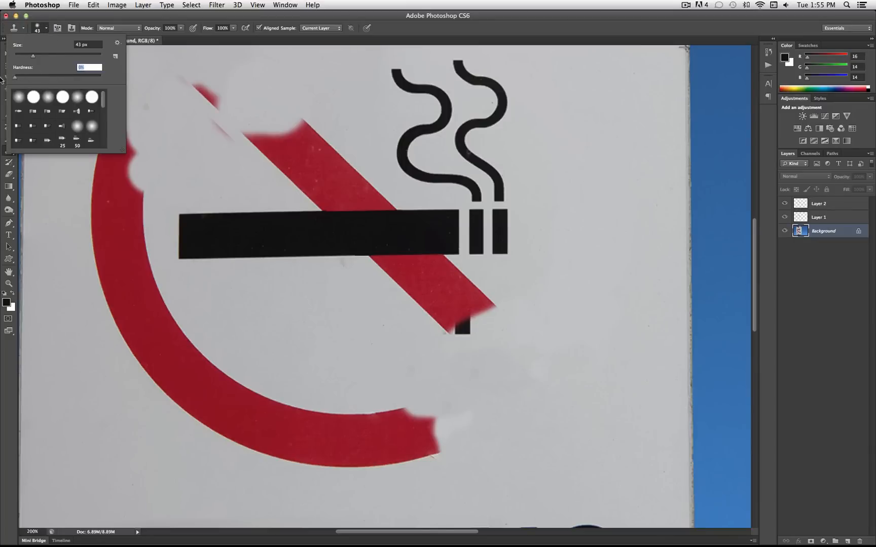
click(47, 29)
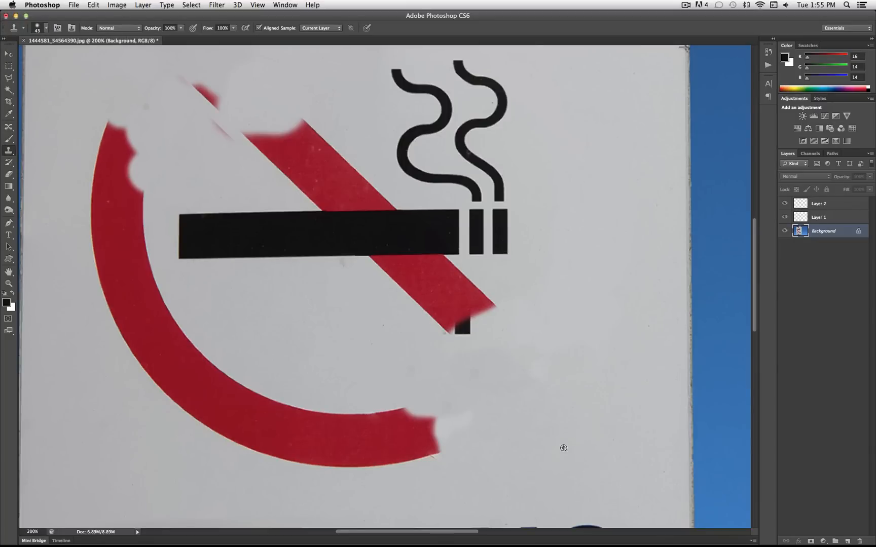
click(46, 27)
drag(40, 57, 41, 56)
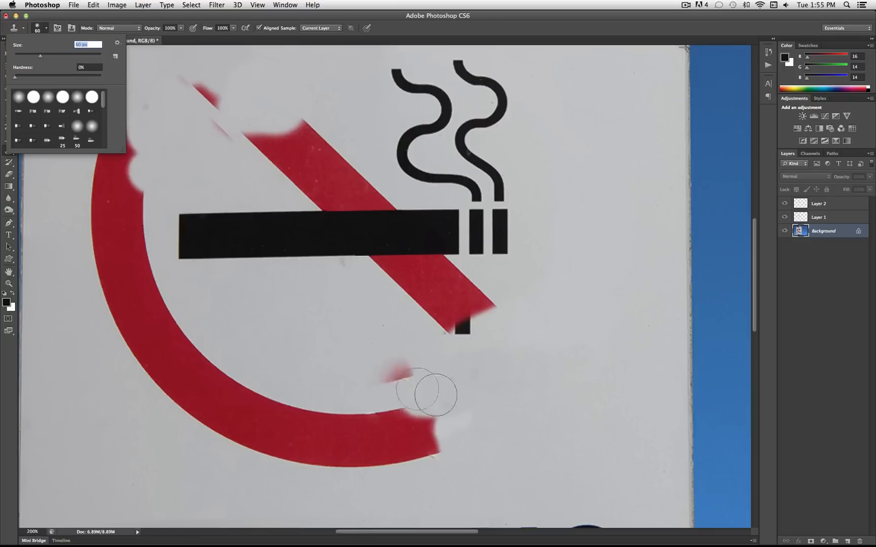
Clone white sign surface over the bottom arc of the red ring, continuing around to its lower-left side
click(547, 440)
mouse_move(448, 446)
mouse_down()
mouse_move(422, 434)
mouse_move(407, 411)
mouse_move(398, 450)
mouse_move(375, 436)
mouse_up()
mouse_move(337, 411)
mouse_down()
mouse_move(350, 427)
mouse_move(333, 433)
mouse_move(345, 426)
mouse_move(363, 463)
mouse_move(334, 453)
mouse_move(296, 405)
mouse_move(322, 470)
mouse_move(307, 405)
mouse_up()
mouse_move(300, 458)
mouse_down()
mouse_move(262, 426)
mouse_move(278, 454)
mouse_move(300, 467)
mouse_move(274, 397)
mouse_move(243, 435)
mouse_move(245, 408)
mouse_move(270, 458)
mouse_move(244, 385)
mouse_move(234, 415)
mouse_up()
mouse_move(156, 434)
mouse_down()
mouse_move(220, 422)
mouse_move(223, 449)
mouse_move(224, 426)
mouse_move(207, 398)
mouse_move(220, 382)
mouse_move(200, 415)
mouse_move(207, 391)
mouse_move(179, 409)
mouse_move(204, 359)
mouse_move(164, 346)
mouse_move(176, 384)
mouse_move(164, 392)
mouse_move(206, 426)
mouse_up()
alt+click(302, 409)
drag(225, 385, 209, 358)
Clone white over the rest of the ring's left side beside the cigarette, reducing the brush to 37 px for the final strokes
scroll(293, 381, up, 10)
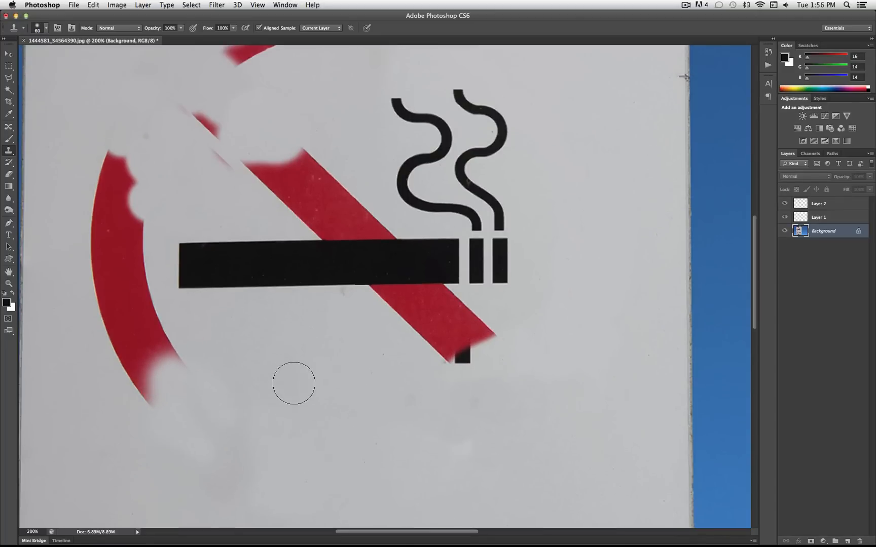
scroll(267, 394, down, 8)
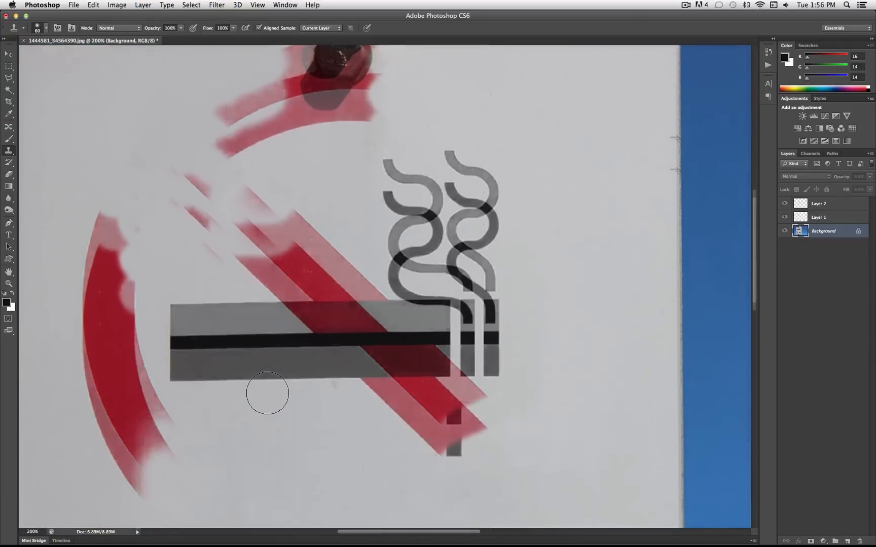
scroll(267, 393, left, 1)
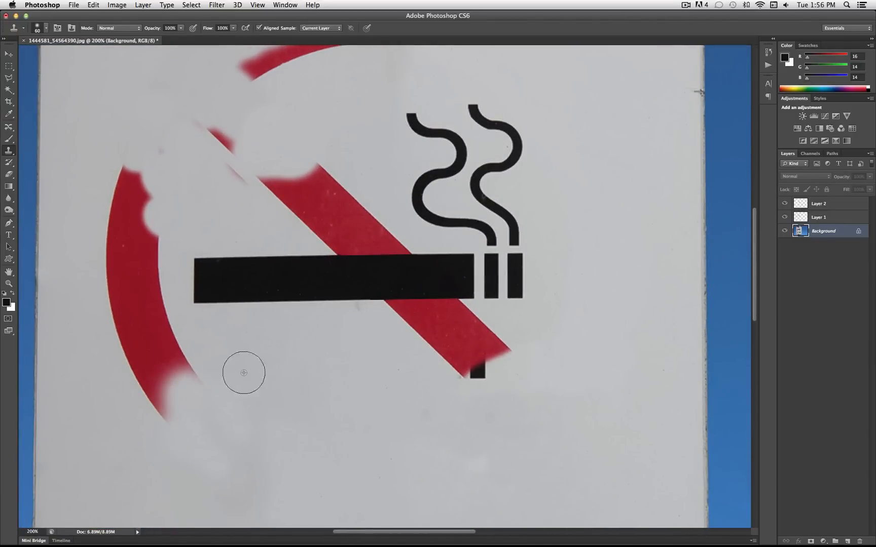
mouse_move(193, 374)
mouse_down()
mouse_move(176, 413)
mouse_move(156, 421)
mouse_move(148, 393)
mouse_move(158, 368)
mouse_move(181, 366)
mouse_move(112, 458)
mouse_move(124, 394)
mouse_move(155, 362)
mouse_up()
click(46, 29)
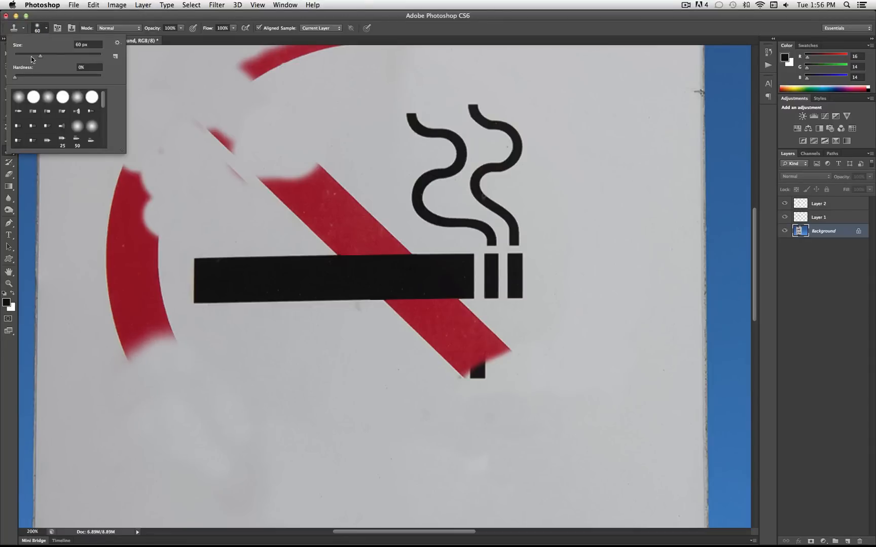
click(47, 28)
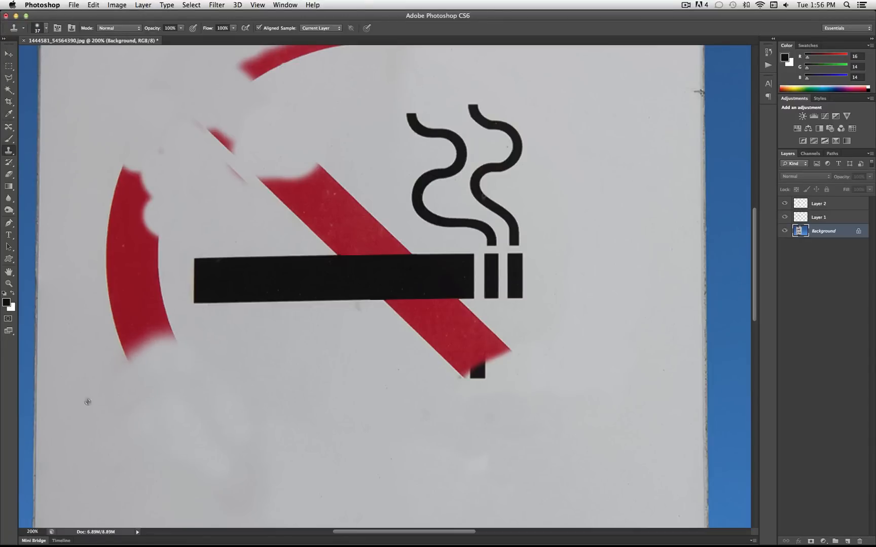
mouse_move(108, 369)
mouse_down()
mouse_move(126, 348)
mouse_move(140, 380)
mouse_move(167, 343)
mouse_move(175, 346)
mouse_move(160, 311)
mouse_move(135, 364)
mouse_move(121, 320)
mouse_move(160, 304)
mouse_up()
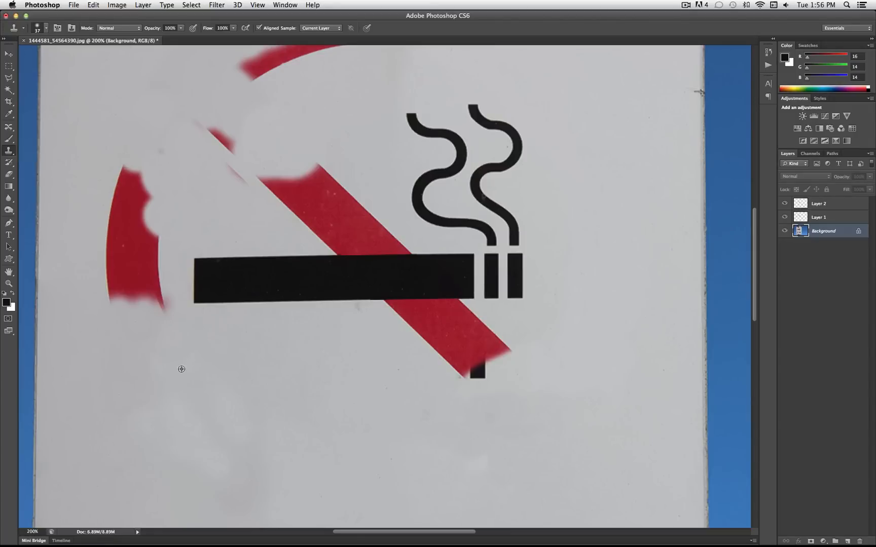
mouse_move(158, 296)
mouse_down()
mouse_move(162, 313)
mouse_move(147, 276)
mouse_up()
drag(111, 311, 110, 272)
mouse_move(113, 155)
mouse_down()
mouse_move(115, 181)
mouse_move(135, 184)
mouse_move(109, 196)
mouse_move(138, 209)
mouse_move(125, 226)
mouse_move(136, 226)
mouse_move(109, 241)
mouse_move(116, 253)
mouse_move(123, 246)
mouse_move(119, 267)
mouse_move(127, 269)
mouse_move(125, 292)
mouse_move(134, 291)
mouse_move(130, 298)
mouse_move(155, 243)
mouse_move(150, 262)
mouse_up()
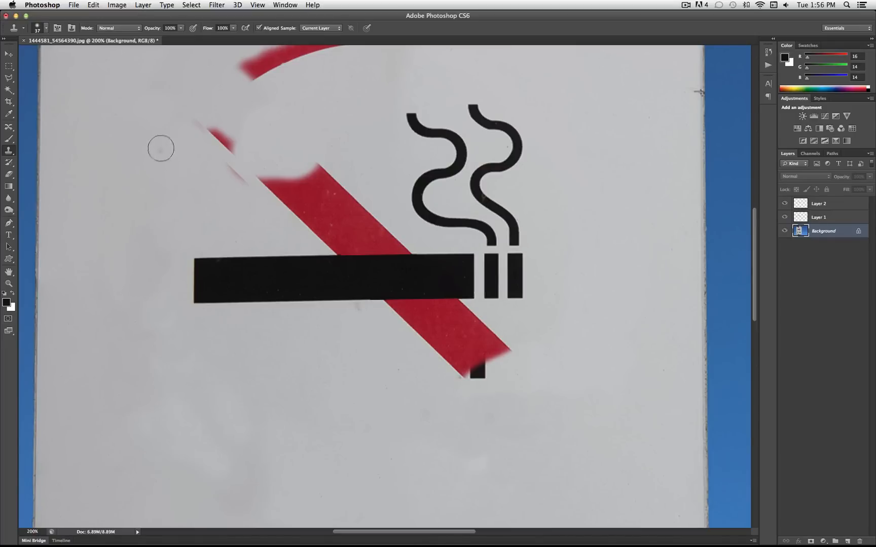
Clone white over the ring's top arc around the bolt's shadow, the stray red remnants and the diagonal bar's upper end
scroll(201, 185, up, 5)
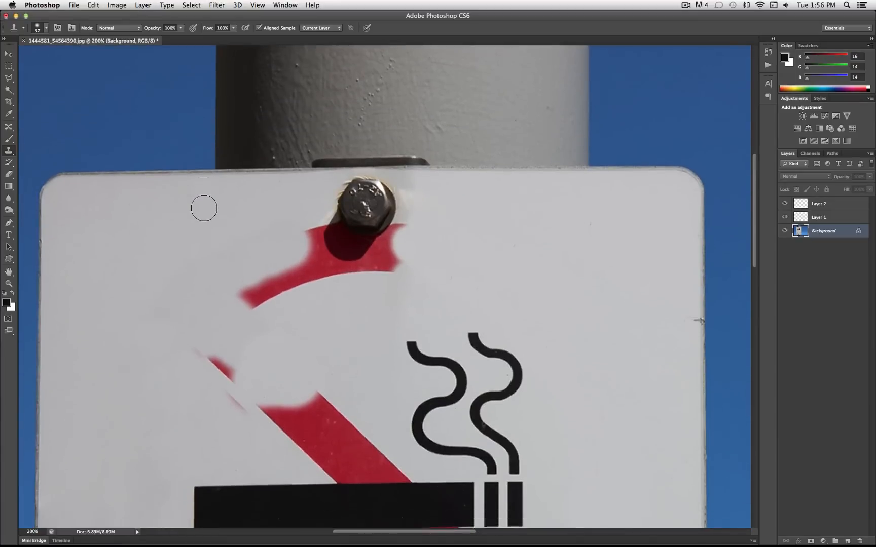
scroll(201, 207, down, 2)
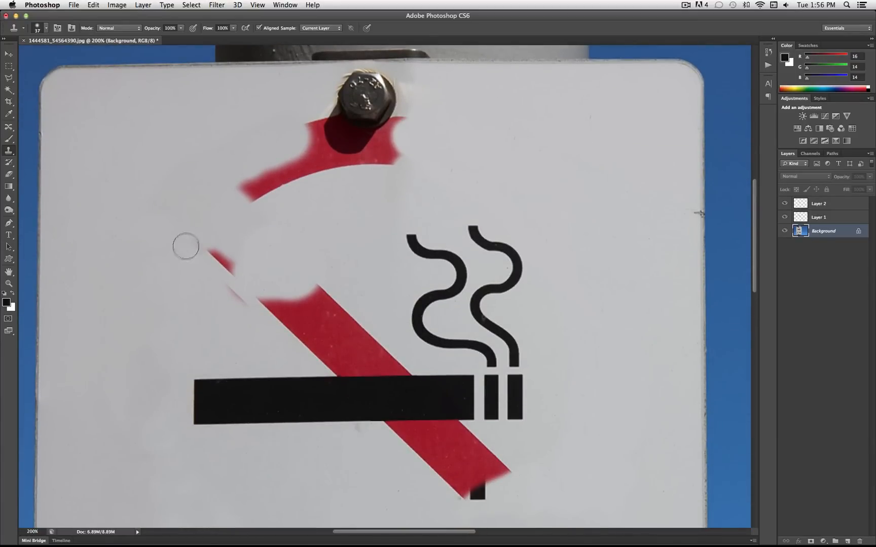
drag(184, 249, 218, 255)
mouse_move(256, 279)
mouse_down()
mouse_move(245, 250)
mouse_move(264, 279)
mouse_up()
mouse_move(238, 204)
mouse_down()
mouse_move(239, 182)
mouse_move(271, 188)
mouse_move(270, 171)
mouse_move(287, 164)
mouse_move(281, 175)
mouse_move(274, 165)
mouse_move(288, 154)
mouse_move(320, 171)
mouse_move(303, 174)
mouse_move(337, 175)
mouse_move(310, 164)
mouse_move(340, 177)
mouse_move(412, 166)
mouse_move(396, 156)
mouse_move(344, 175)
mouse_up()
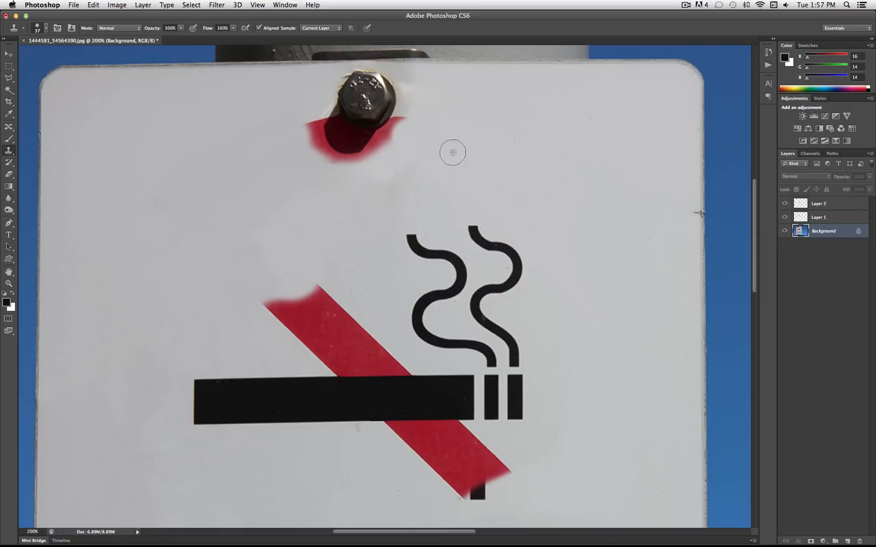
mouse_move(403, 134)
mouse_down()
mouse_move(356, 176)
mouse_move(316, 174)
mouse_move(302, 130)
mouse_move(278, 153)
mouse_move(280, 120)
mouse_move(306, 121)
mouse_up()
mouse_move(281, 295)
mouse_down()
mouse_move(283, 314)
mouse_move(303, 287)
mouse_move(283, 319)
mouse_move(319, 294)
mouse_move(327, 314)
mouse_move(328, 303)
mouse_move(365, 321)
mouse_move(369, 333)
mouse_move(357, 311)
mouse_up()
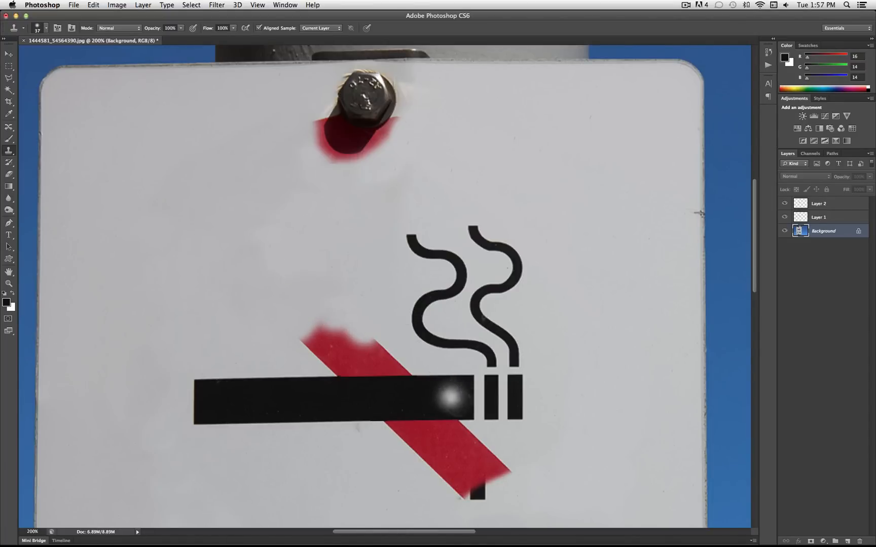
Outline the red bar section above the cigarette with the Polygonal Lasso, following the cigarette's top edge
click(13, 81)
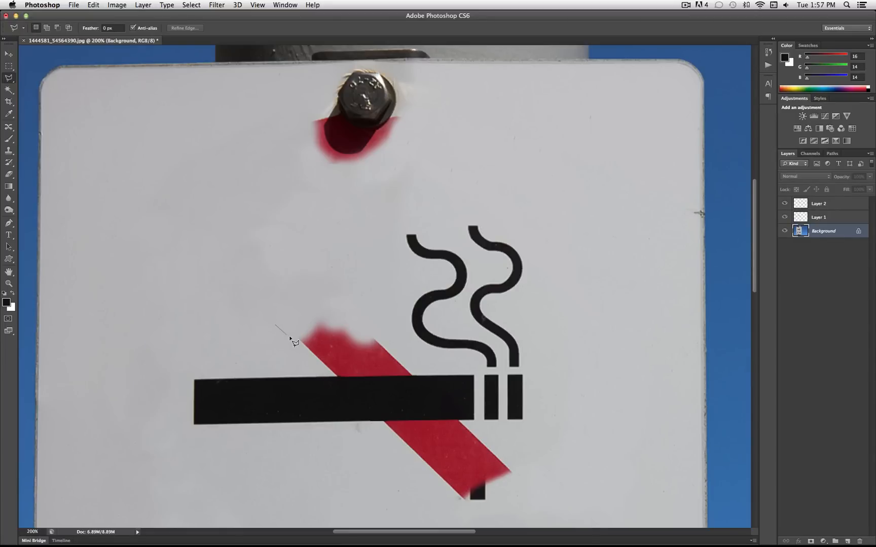
click(518, 188)
key(Return)
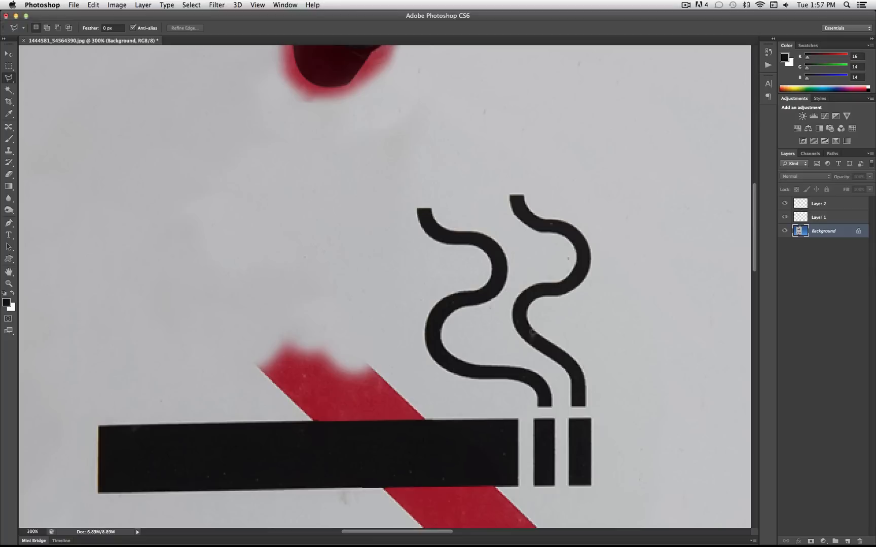
scroll(385, 286, down, 3)
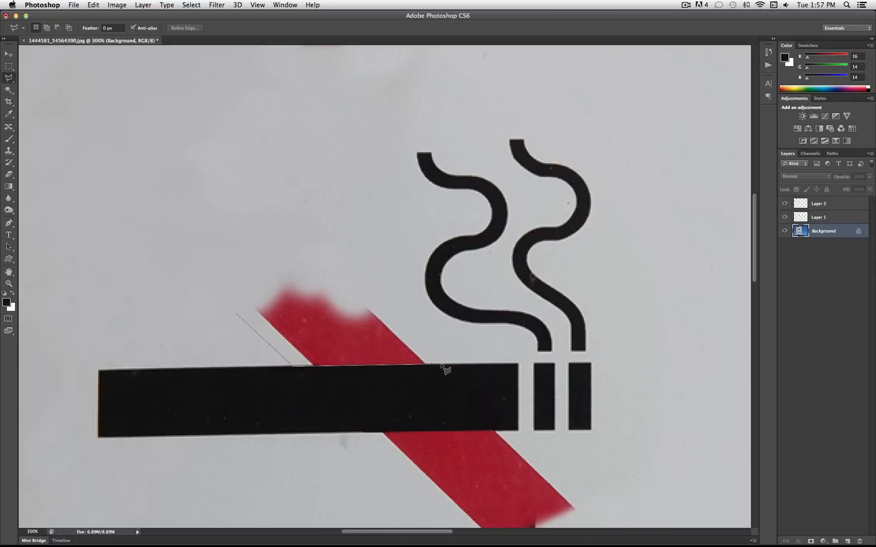
click(320, 205)
double_click(236, 315)
scroll(324, 307, up, 5)
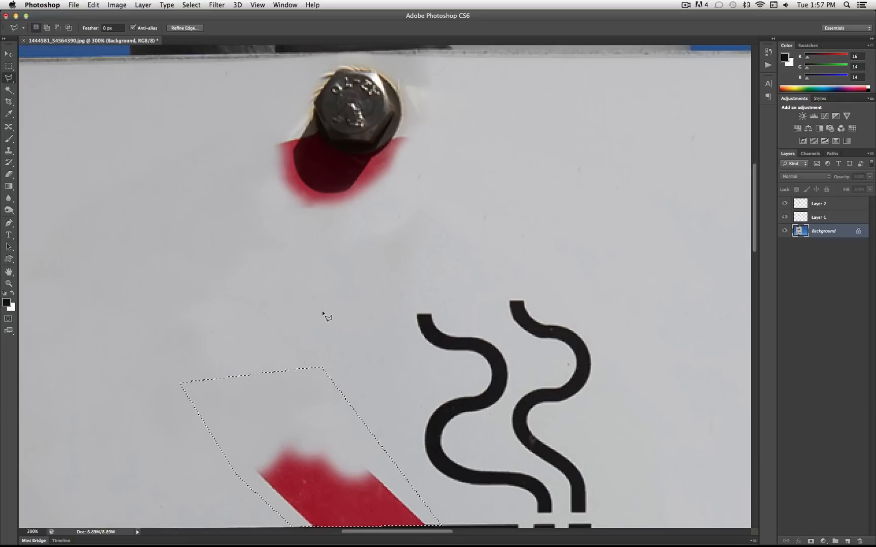
scroll(325, 313, up, 1)
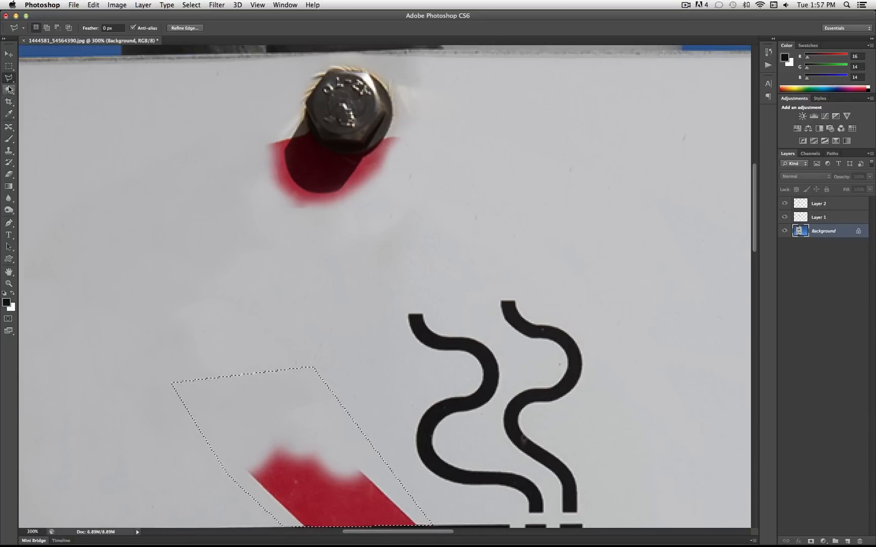
Clone white over the red bar section inside the selection above the cigarette, and deselect
click(9, 151)
scroll(235, 359, down, 3)
alt+click(155, 249)
mouse_move(260, 410)
mouse_down()
mouse_move(280, 453)
mouse_move(377, 464)
mouse_move(400, 458)
mouse_move(408, 442)
mouse_up()
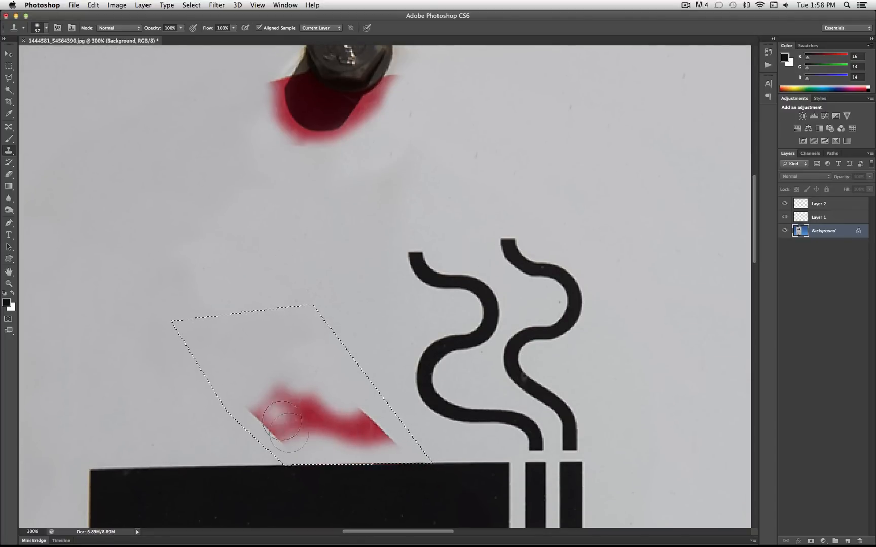
mouse_move(282, 459)
mouse_down()
mouse_move(414, 466)
mouse_move(336, 470)
mouse_move(395, 459)
mouse_move(314, 454)
mouse_move(396, 447)
mouse_move(264, 446)
mouse_up()
alt+click(237, 335)
mouse_move(251, 397)
mouse_down()
mouse_move(273, 403)
mouse_move(260, 409)
mouse_move(282, 426)
mouse_move(281, 413)
mouse_move(302, 417)
mouse_move(297, 405)
mouse_move(330, 421)
mouse_move(406, 431)
mouse_up()
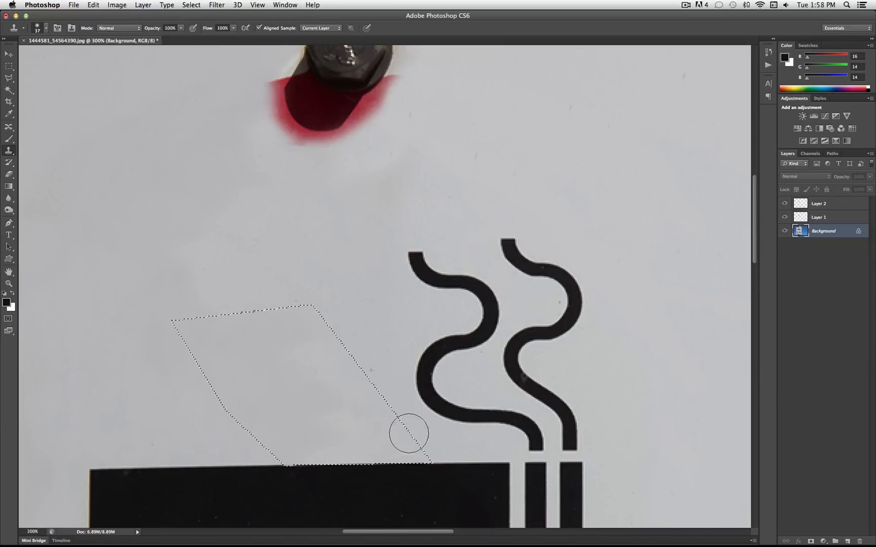
key(super+d)
Outline the red bar section below the cigarette with the Polygonal Lasso, following the cigarette's bottom edge
scroll(476, 488, down, 5)
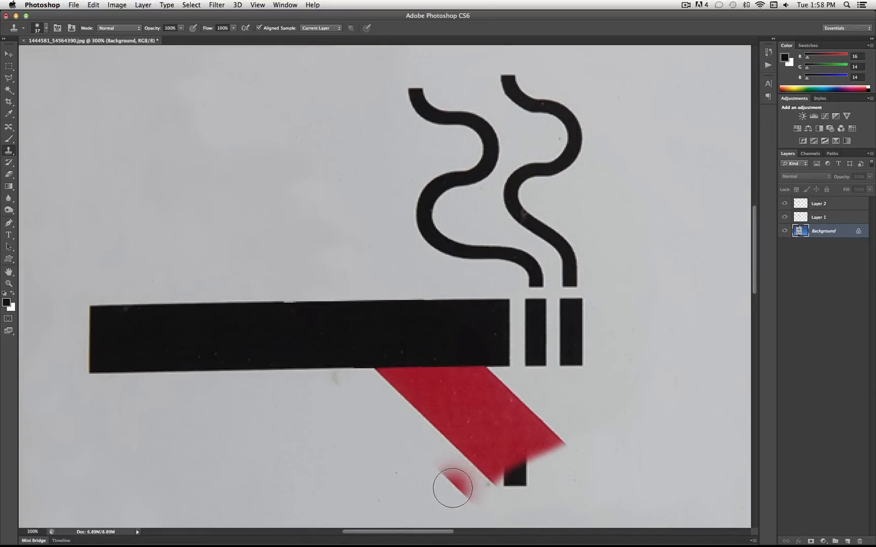
scroll(451, 485, down, 4)
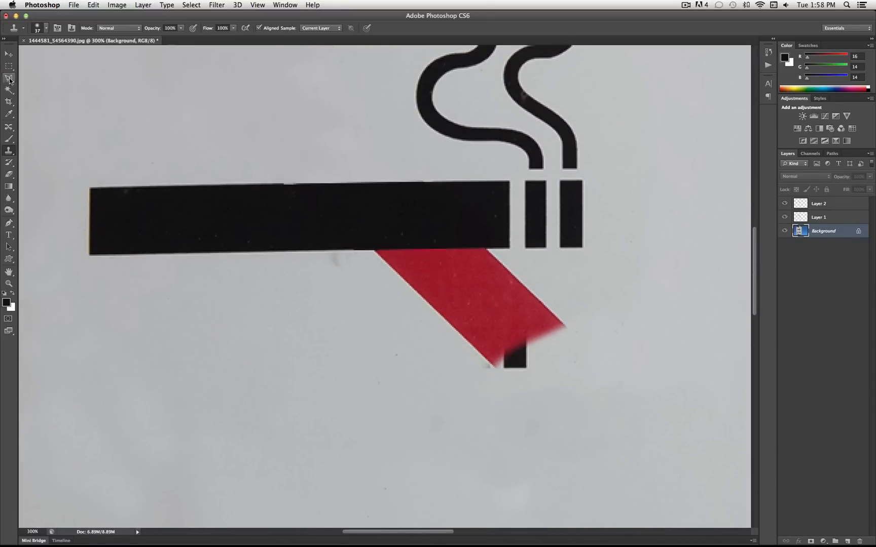
click(10, 78)
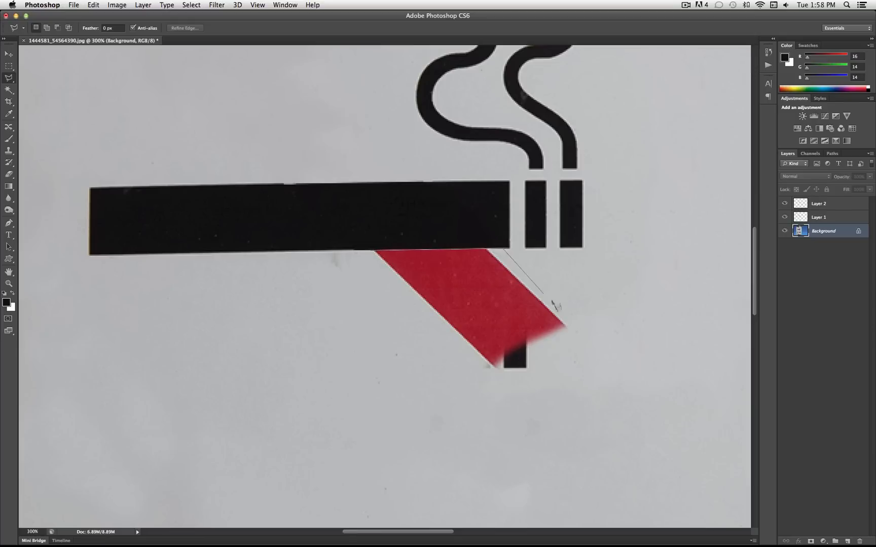
click(522, 446)
click(368, 328)
click(373, 251)
Clone white over the red bar section and stray black patch inside the selection below the cigarette, and deselect
click(8, 151)
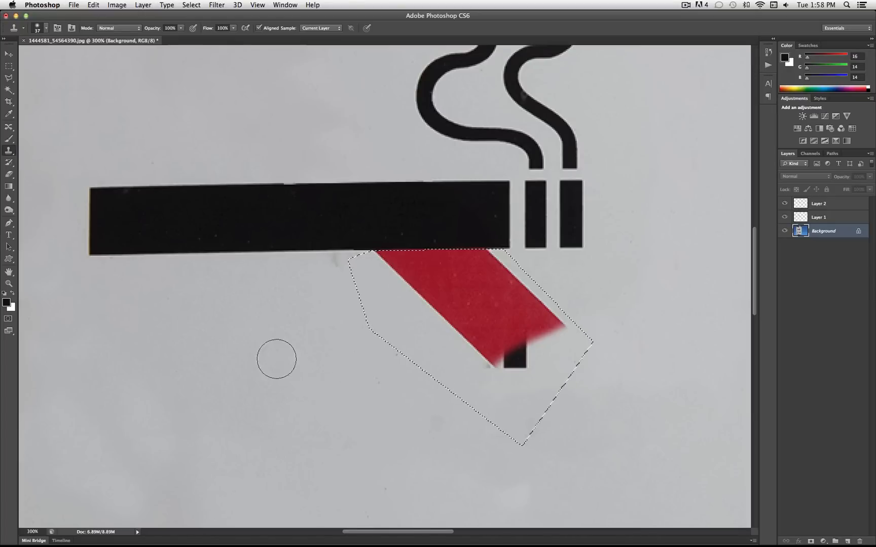
alt+click(346, 423)
click(528, 373)
mouse_move(529, 373)
mouse_down()
mouse_move(503, 360)
mouse_move(548, 330)
mouse_move(549, 342)
mouse_move(556, 321)
mouse_move(542, 342)
mouse_move(493, 342)
mouse_move(469, 351)
mouse_move(536, 308)
mouse_move(489, 285)
mouse_up()
mouse_move(550, 339)
mouse_down()
mouse_move(542, 360)
mouse_move(479, 329)
mouse_move(485, 307)
mouse_move(543, 308)
mouse_up()
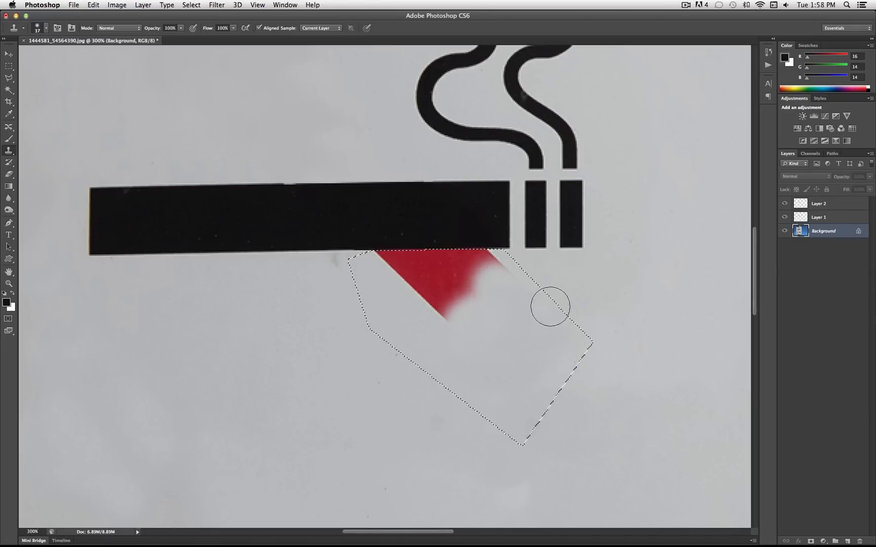
mouse_move(598, 399)
mouse_down()
mouse_move(486, 260)
mouse_move(469, 309)
mouse_move(441, 327)
mouse_move(448, 302)
mouse_move(412, 274)
mouse_move(418, 259)
mouse_move(407, 273)
mouse_move(380, 261)
mouse_move(469, 264)
mouse_move(410, 263)
mouse_move(448, 256)
mouse_move(382, 262)
mouse_up()
alt+click(357, 398)
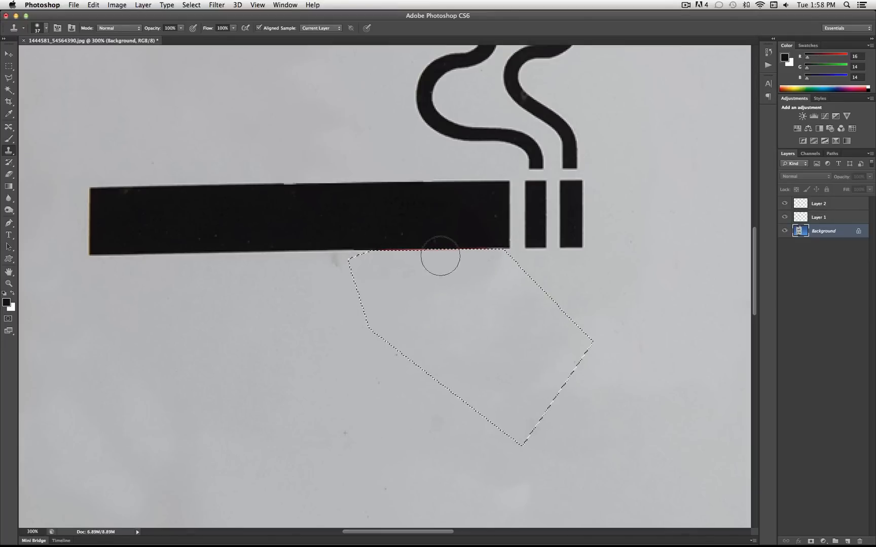
key(super+d)
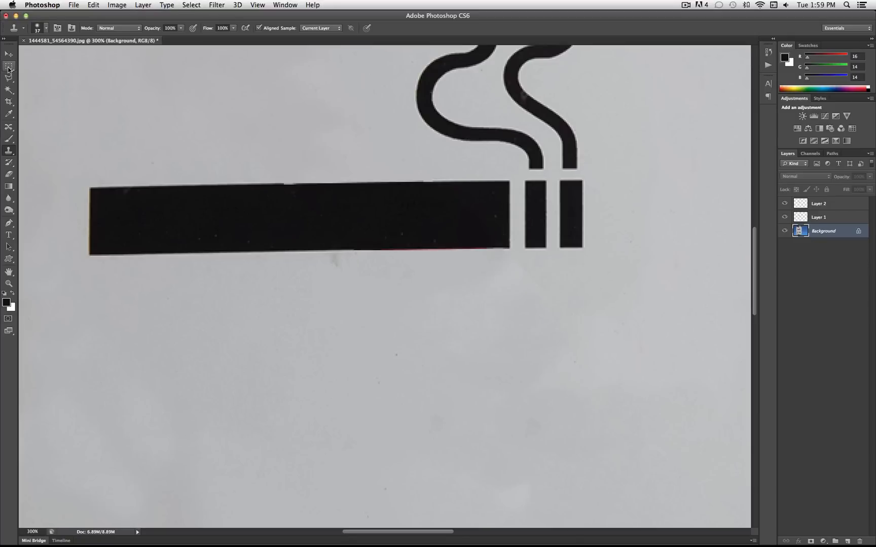
Outline the thin red strip along the cigarette's bottom edge with the Polygonal Lasso
click(8, 68)
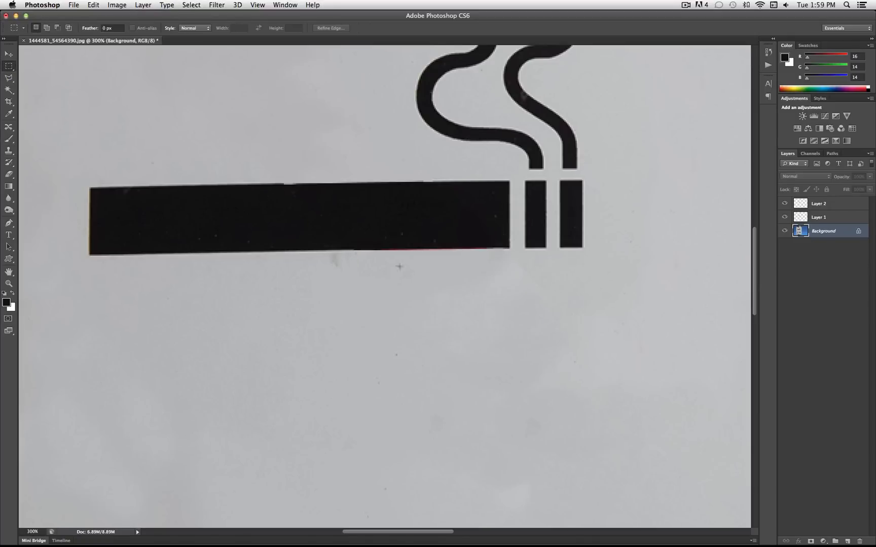
click(8, 77)
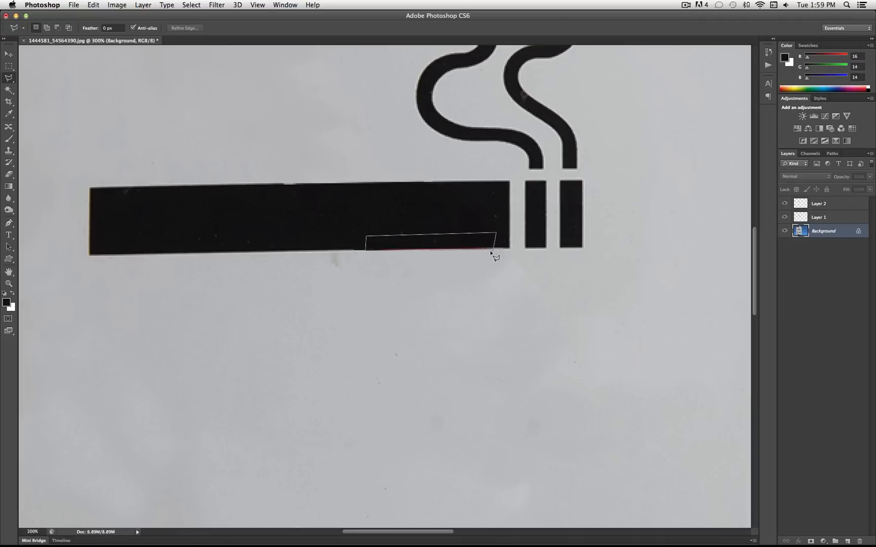
click(492, 249)
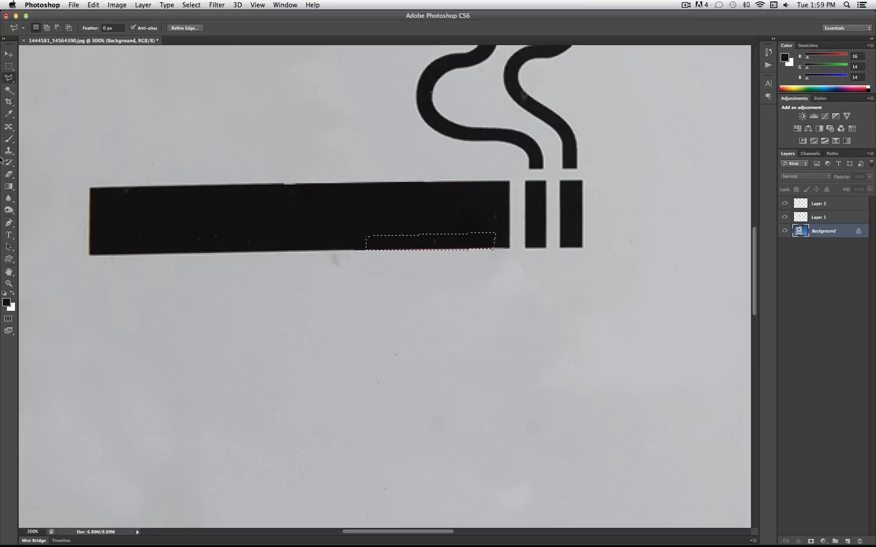
Set up an 18 px soft Brush with a foreground colour sampled from the cigarette's black
click(8, 140)
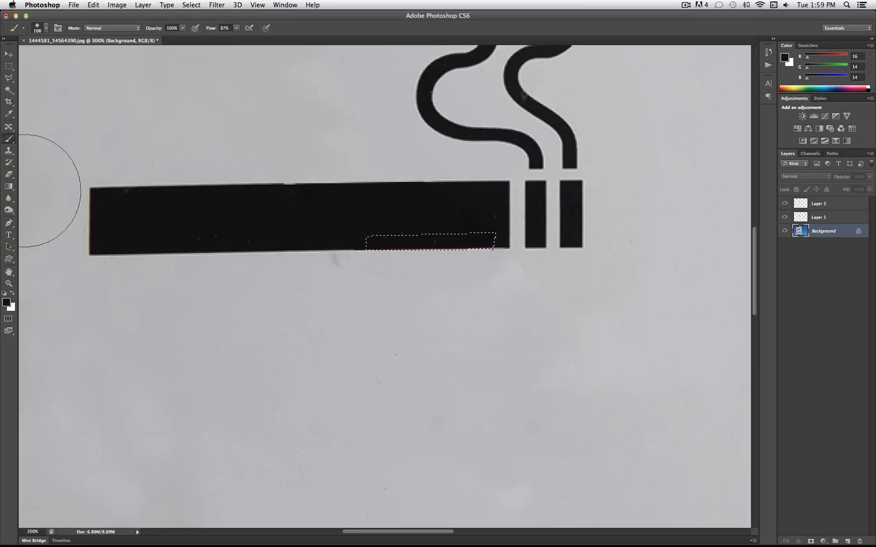
click(6, 302)
click(350, 235)
click(707, 271)
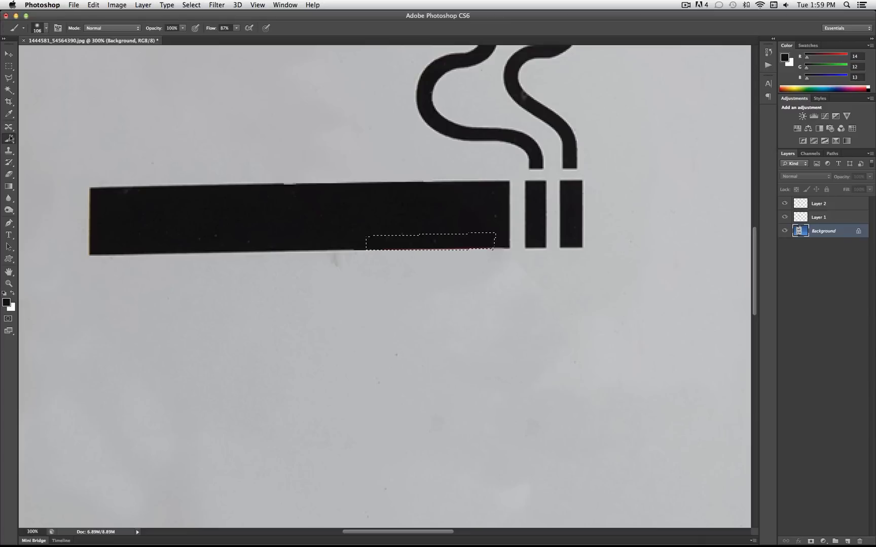
click(46, 29)
drag(37, 56, 24, 57)
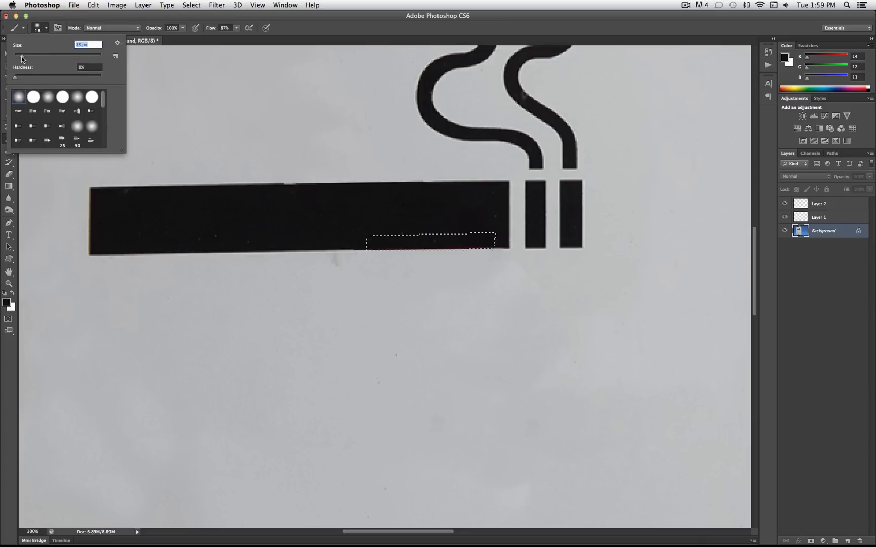
drag(377, 260, 389, 259)
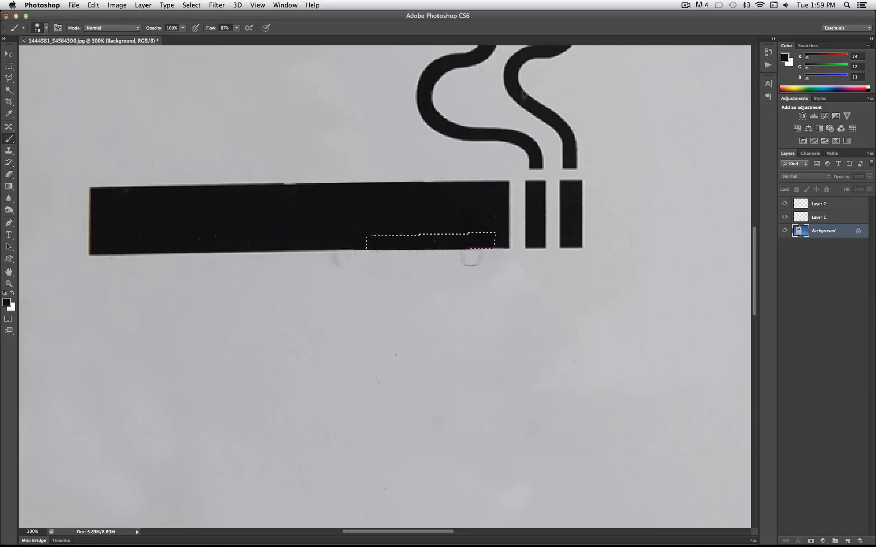
key(super+d)
key(super+z)
Create a new empty layer directly above the Background, keeping the selection along the cigarette's bottom edge
click(143, 5)
mouse_move(166, 16)
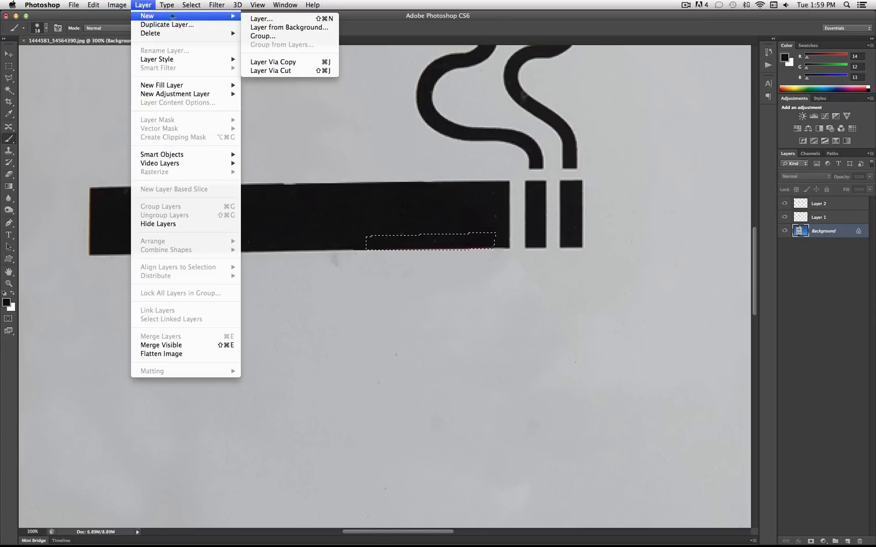
mouse_move(93, 10)
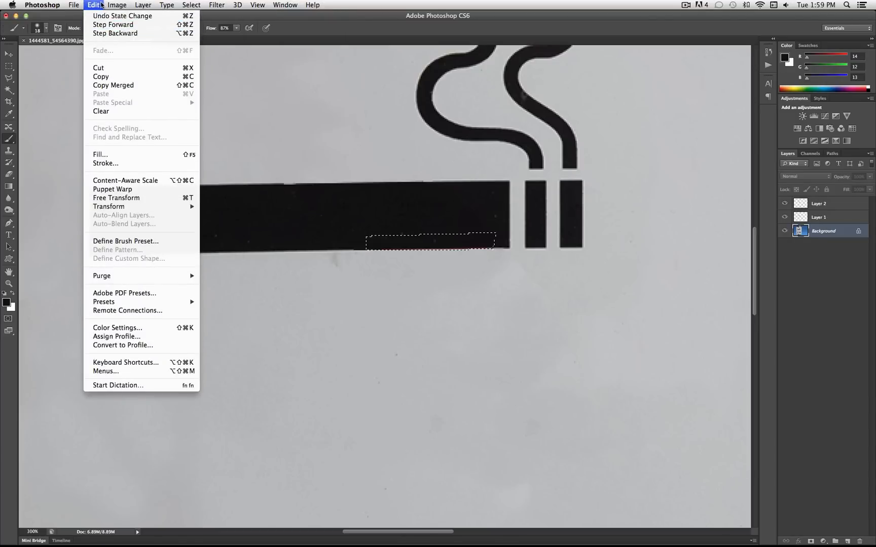
click(97, 5)
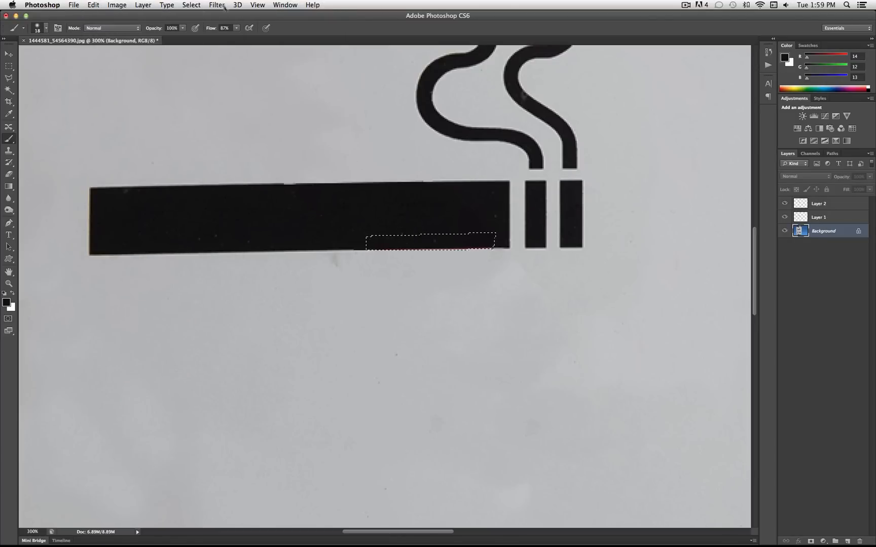
click(123, 6)
mouse_move(140, 5)
click(260, 20)
click(505, 237)
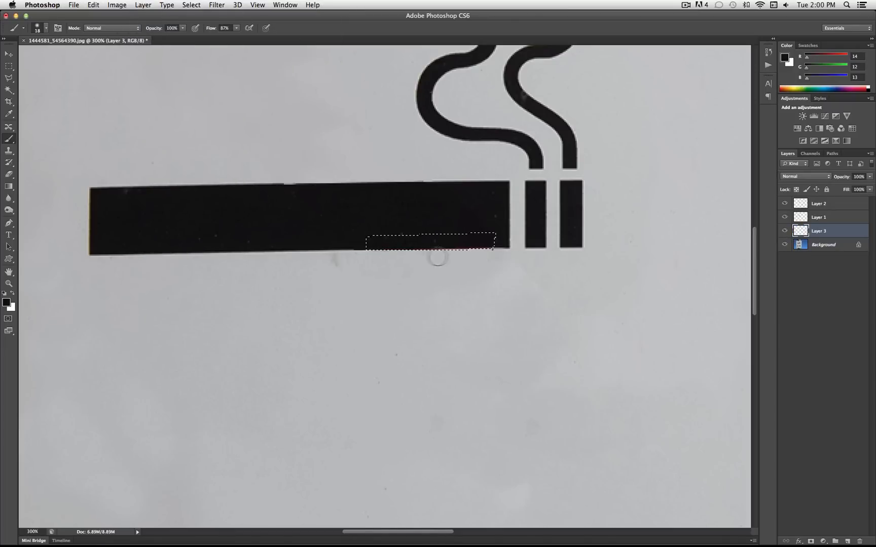
Paint black over the red strip inside the selection on the new layer, and deselect
mouse_move(470, 259)
mouse_down()
mouse_move(447, 258)
mouse_move(497, 257)
mouse_move(481, 259)
mouse_up()
key(super+d)
key(super+z)
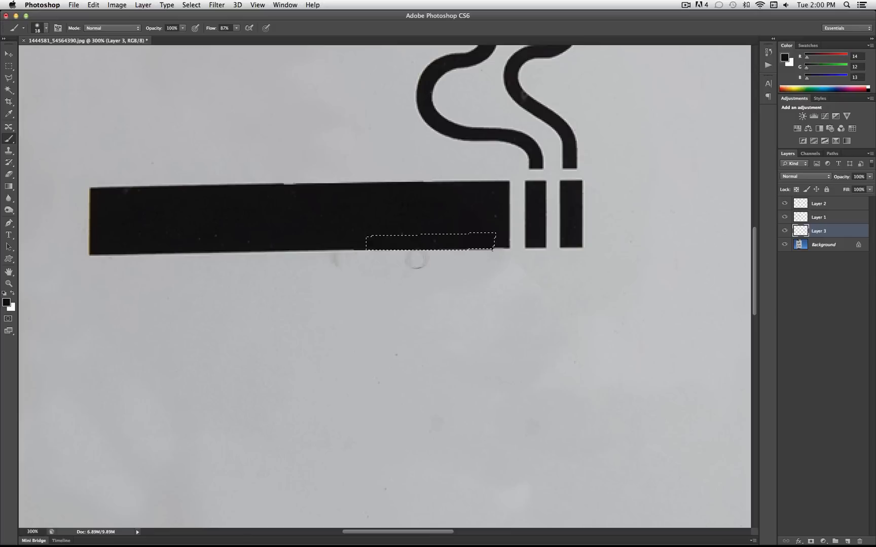
key(super+d)
Erase the stray black spur under the cigarette's bottom edge near its burning end, using a 1 px eraser at 100% hardness
click(9, 174)
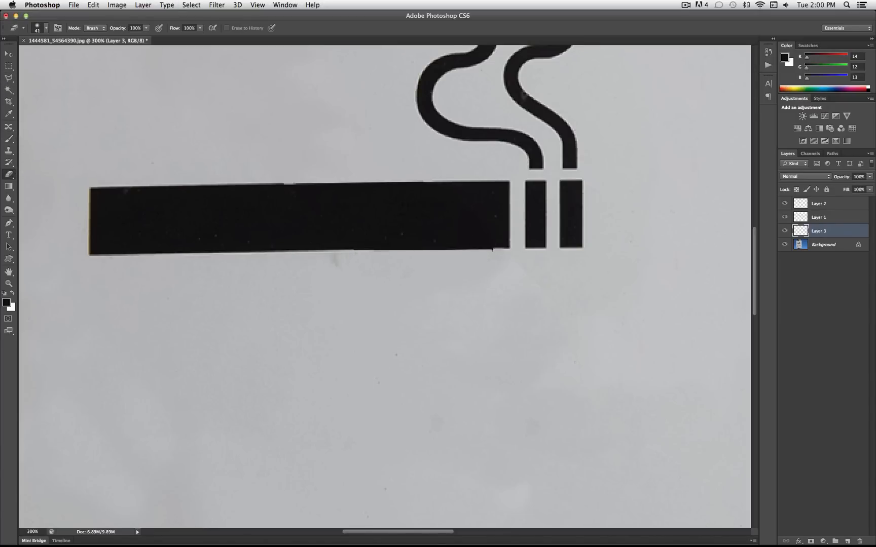
click(46, 28)
mouse_move(30, 56)
mouse_down()
mouse_move(15, 59)
mouse_move(174, 82)
mouse_up()
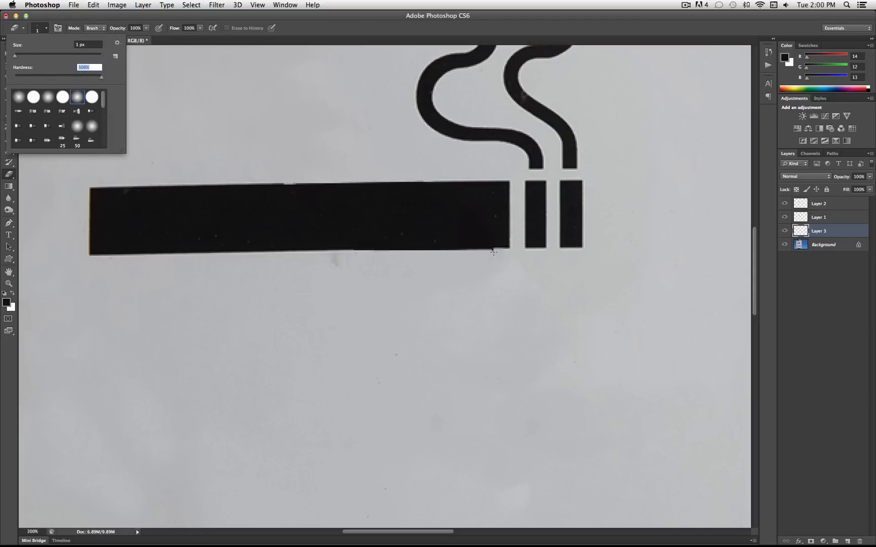
click(493, 252)
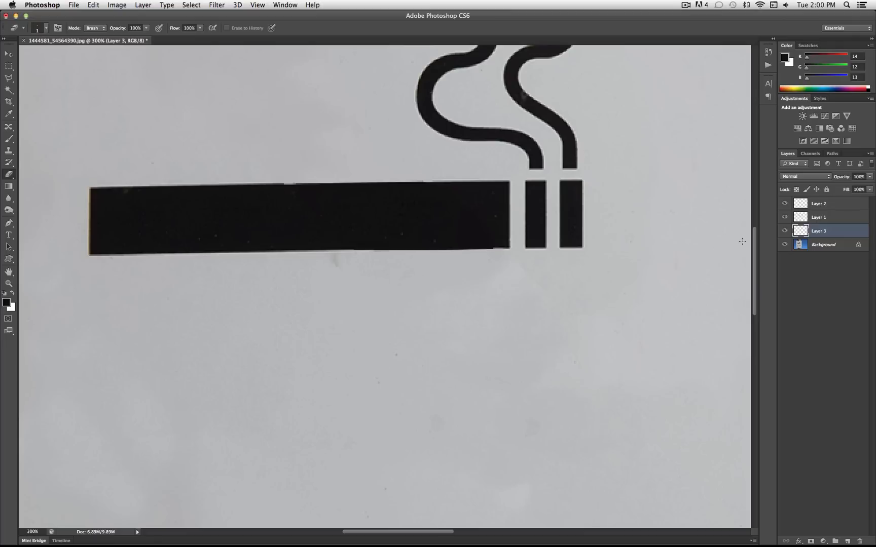
Examine the whole sign at 100% zoom, and the upper bolt with its red-tinted shadow at 300%
click(23, 532)
text(100)
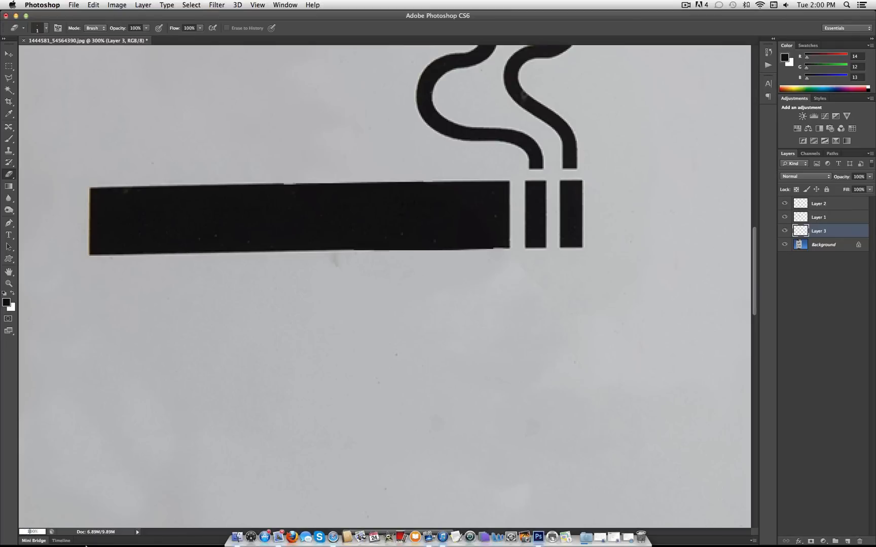
key(Return)
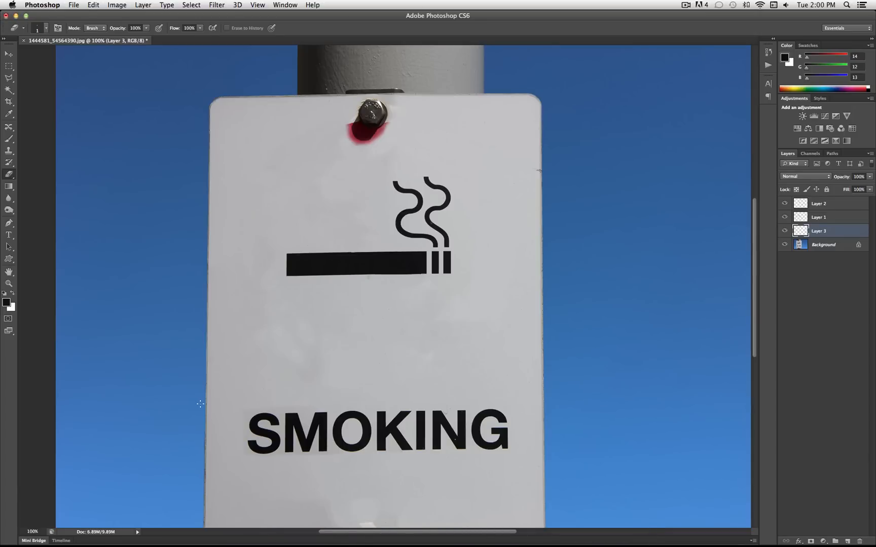
scroll(488, 304, down, 5)
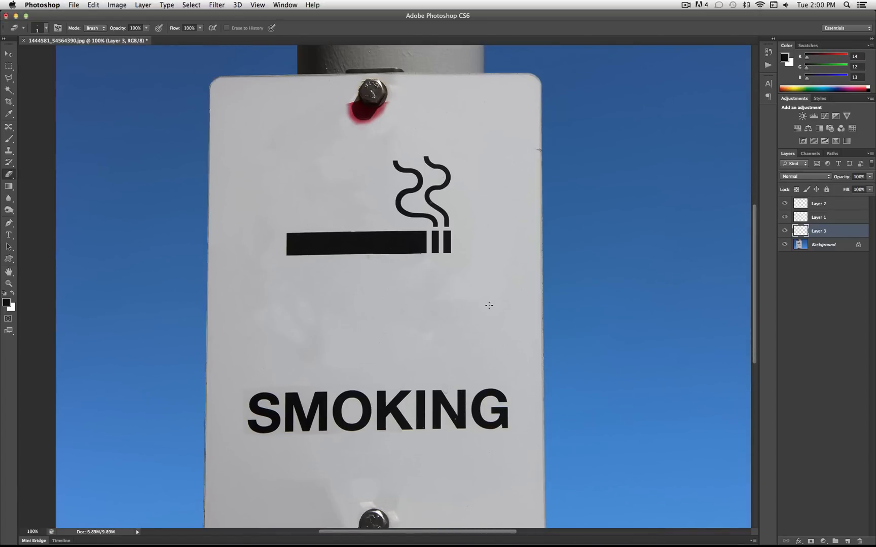
scroll(488, 305, up, 2)
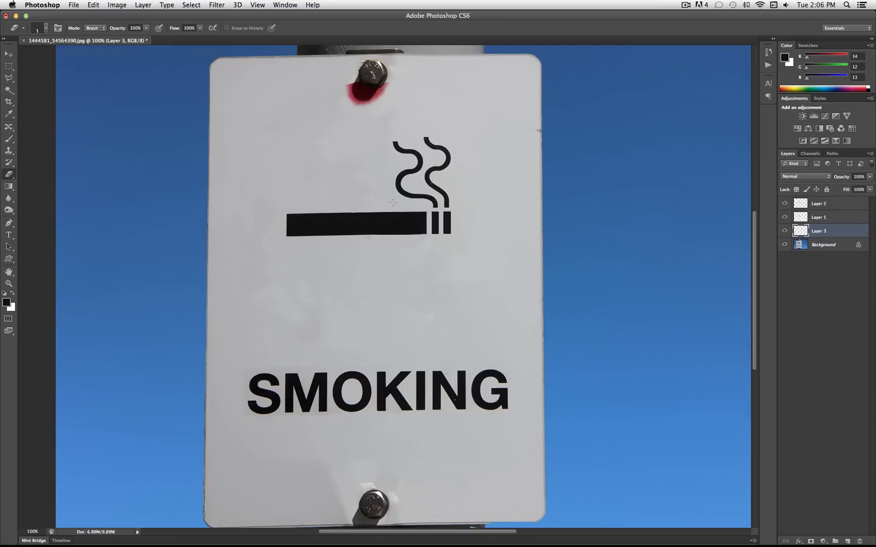
click(27, 531)
text(300)
key(Return)
scroll(199, 208, up, 15)
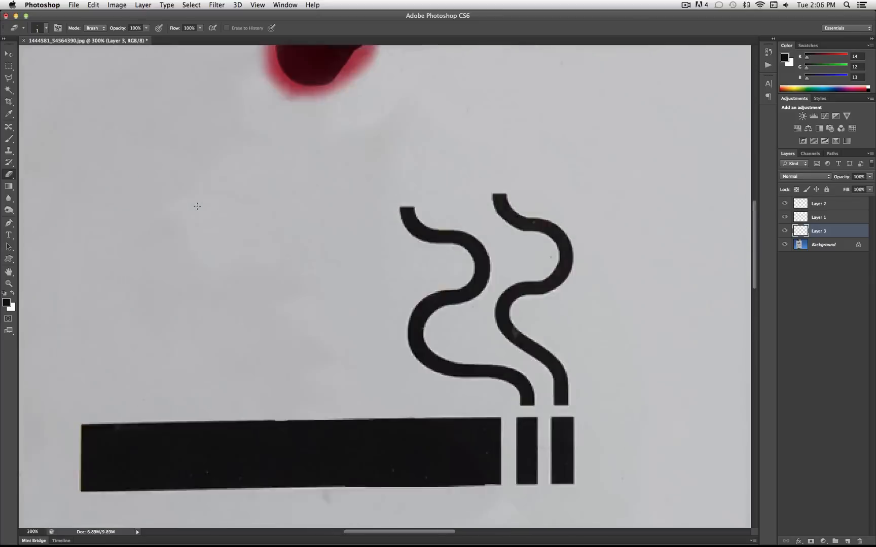
scroll(199, 208, down, 10)
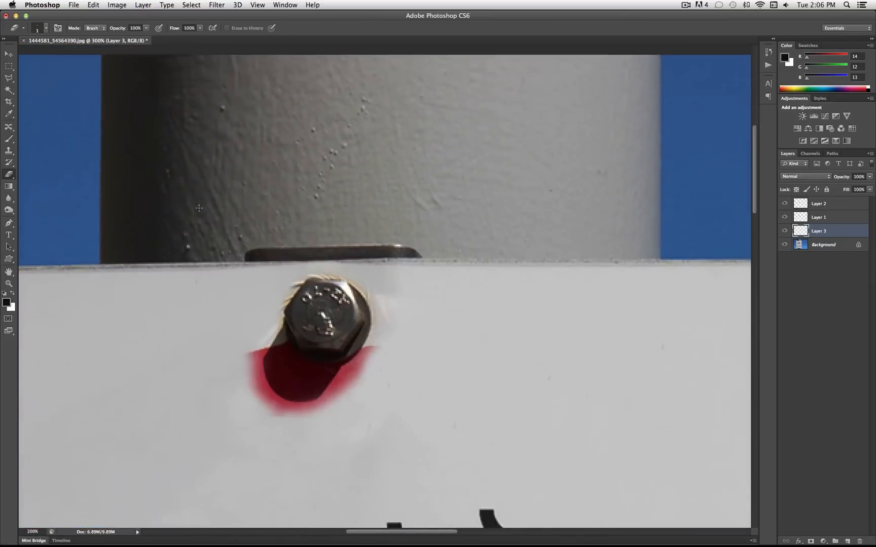
scroll(199, 208, left, 2)
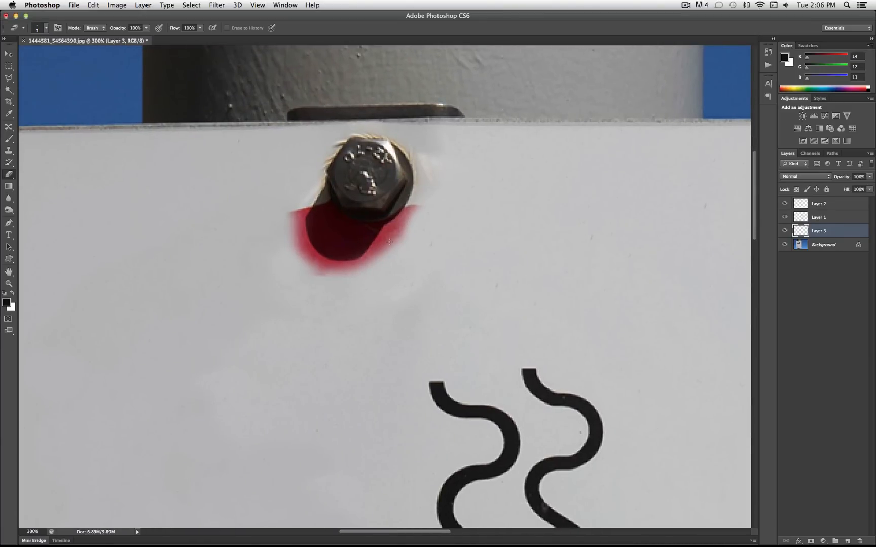
Select the red halo and surrounding white below the upper bolt on the Background with the Polygonal Lasso, following the shadow's edge
click(817, 247)
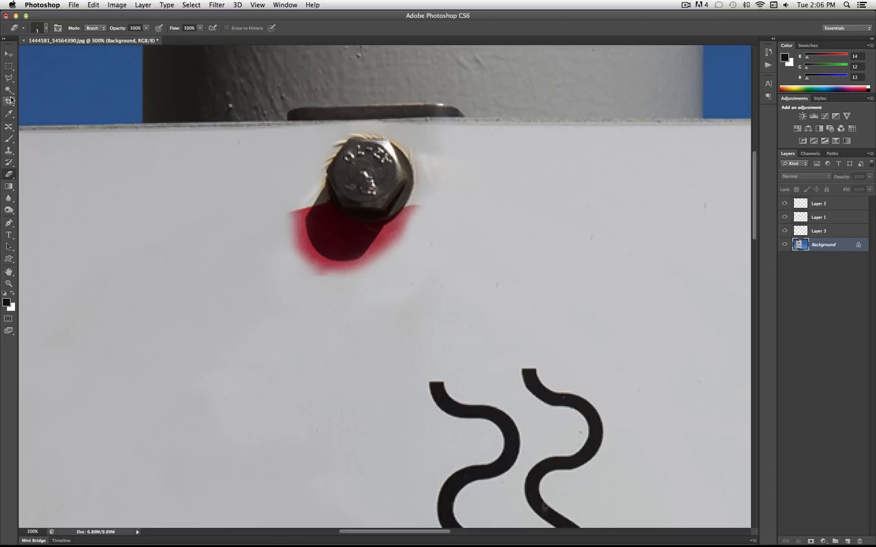
click(9, 78)
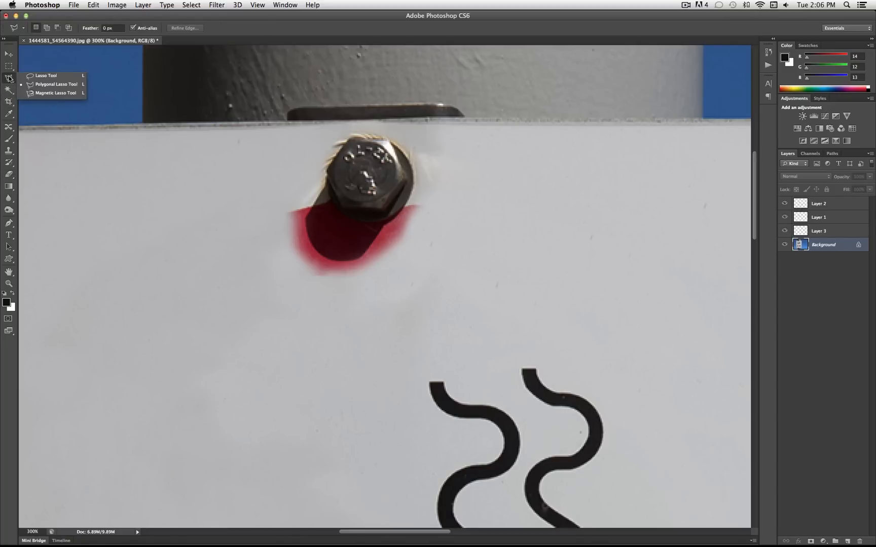
click(38, 85)
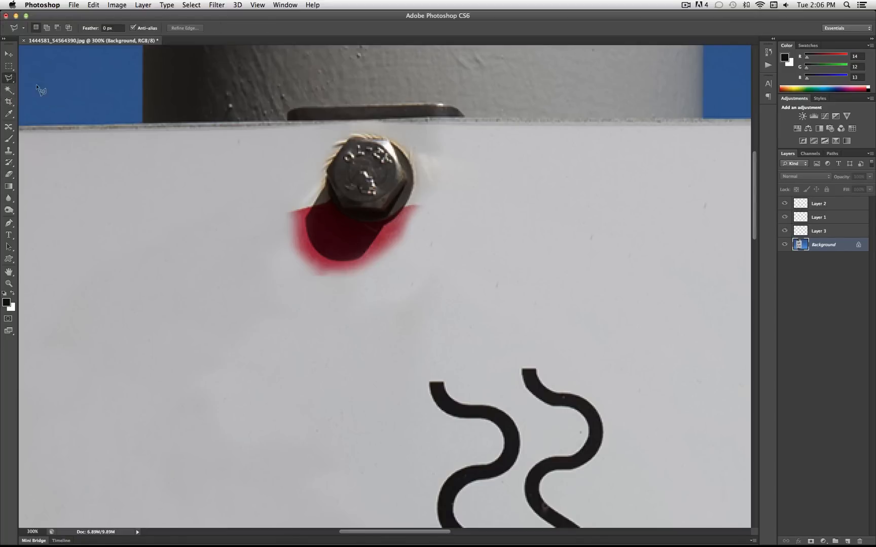
double_click(399, 219)
click(509, 187)
click(385, 225)
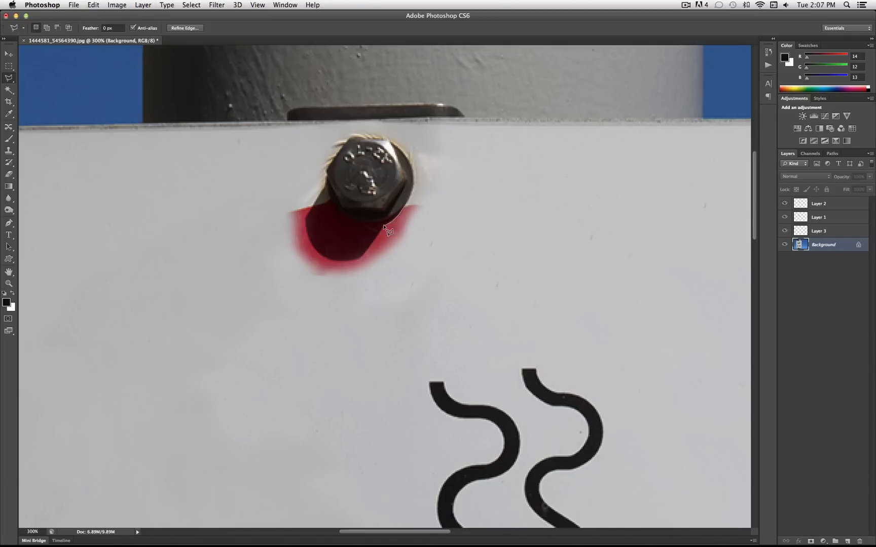
click(360, 259)
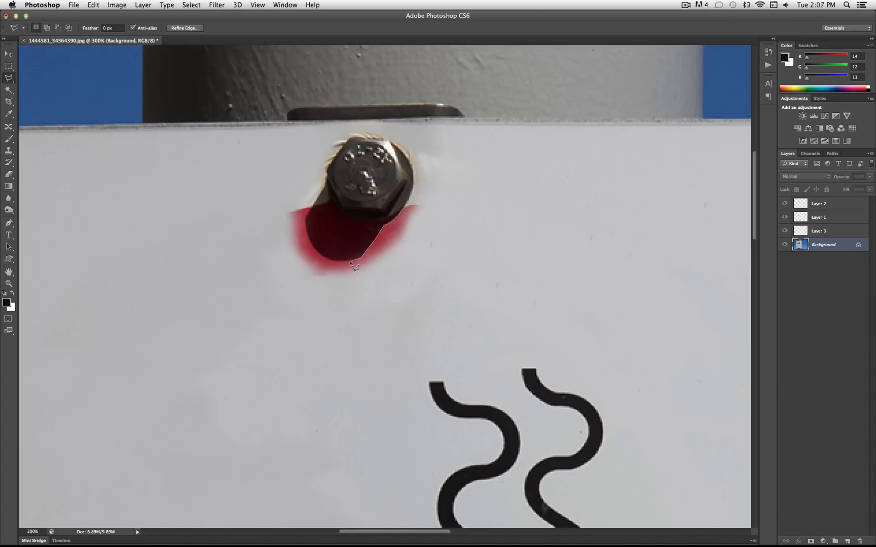
click(320, 257)
click(304, 223)
click(314, 202)
click(60, 236)
click(116, 376)
click(303, 450)
click(441, 346)
click(495, 184)
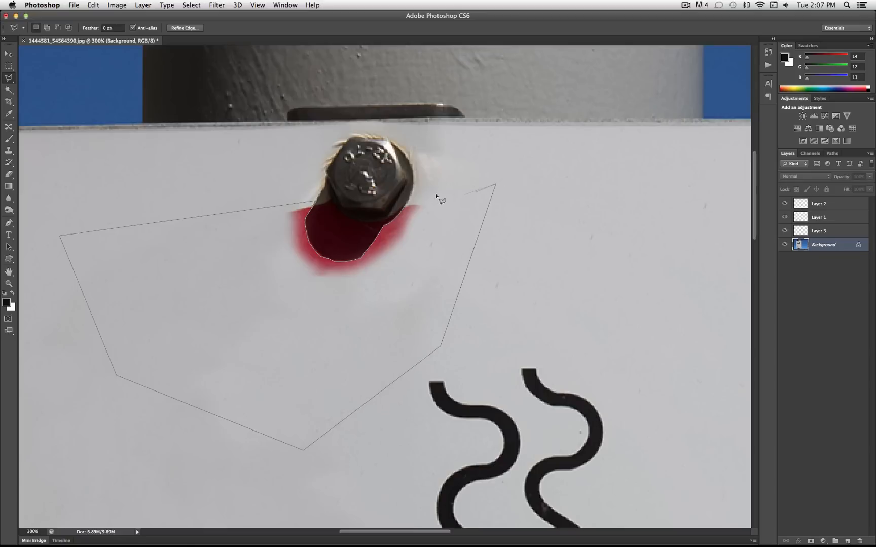
click(410, 205)
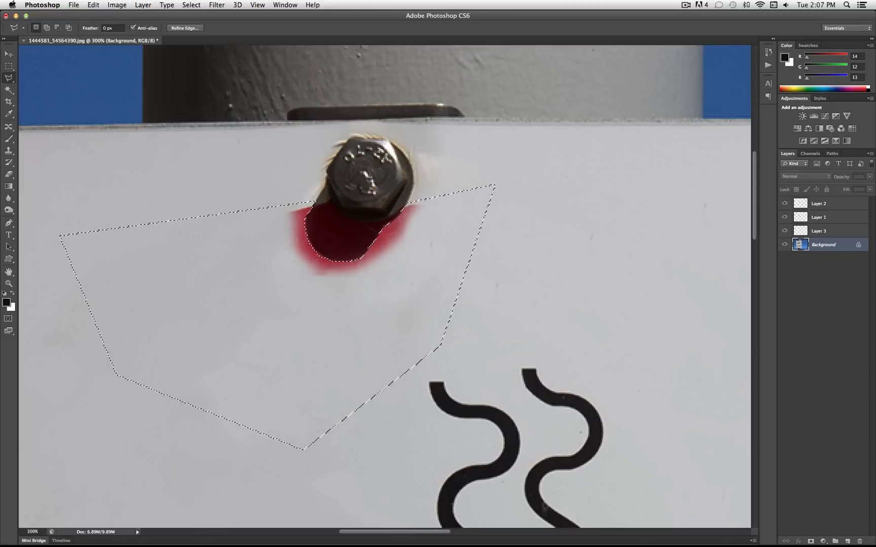
Clone white over the red halo around the upper bolt's shadow inside the selection, and deselect
click(8, 151)
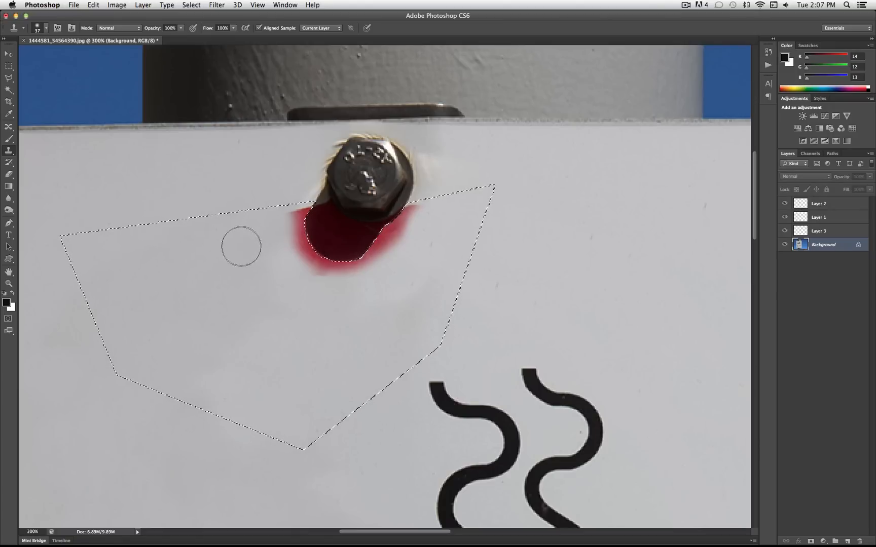
drag(294, 221, 304, 225)
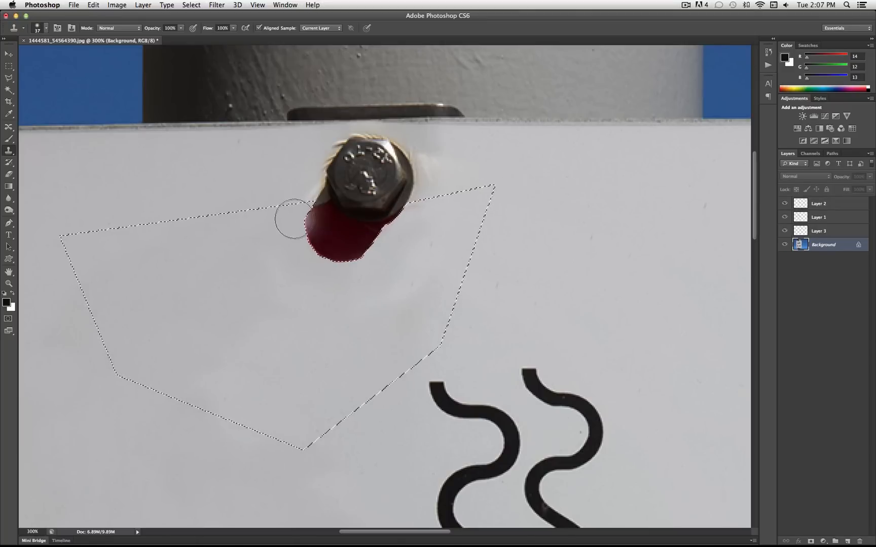
alt+click(256, 318)
drag(306, 242, 309, 248)
alt+click(447, 234)
drag(415, 213, 397, 233)
key(super+z)
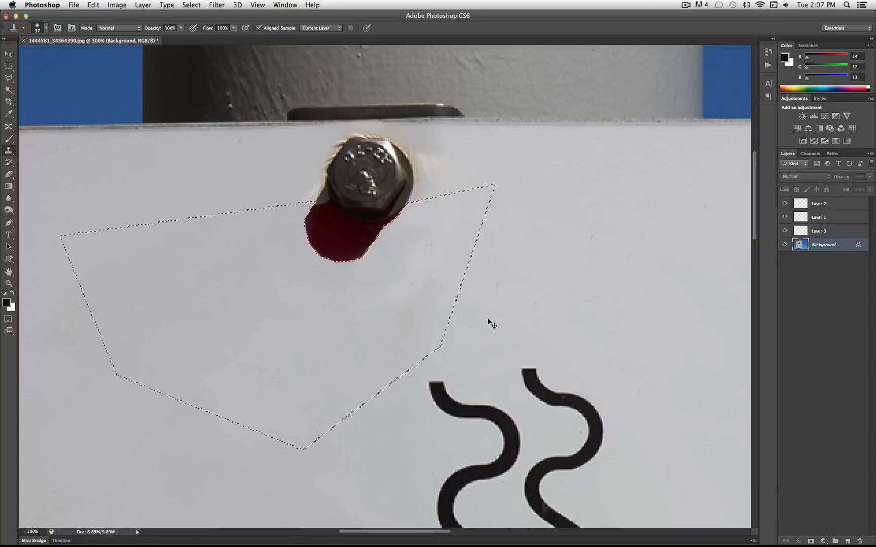
key(super+d)
Soften the outline of the upper bolt's shadow with a 10 px Blur tool
click(8, 198)
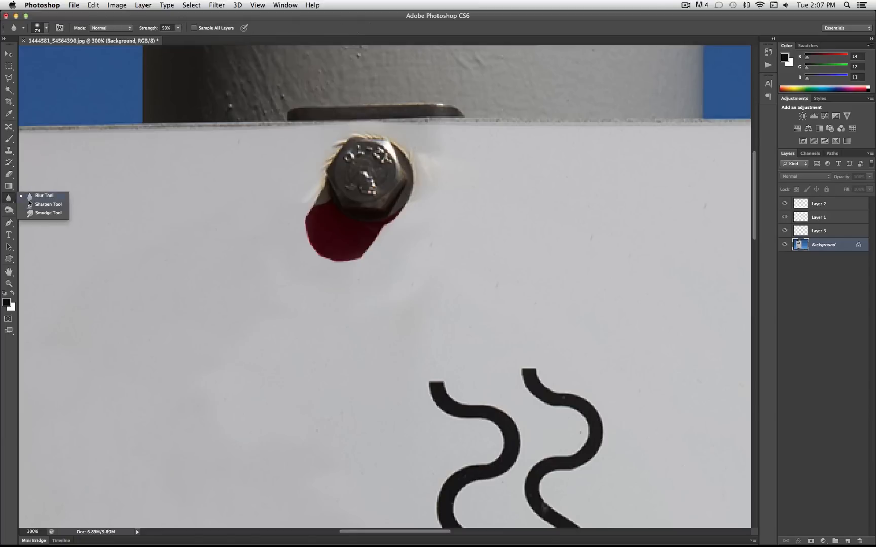
click(47, 27)
drag(40, 55, 18, 59)
drag(306, 230, 321, 259)
drag(362, 258, 377, 229)
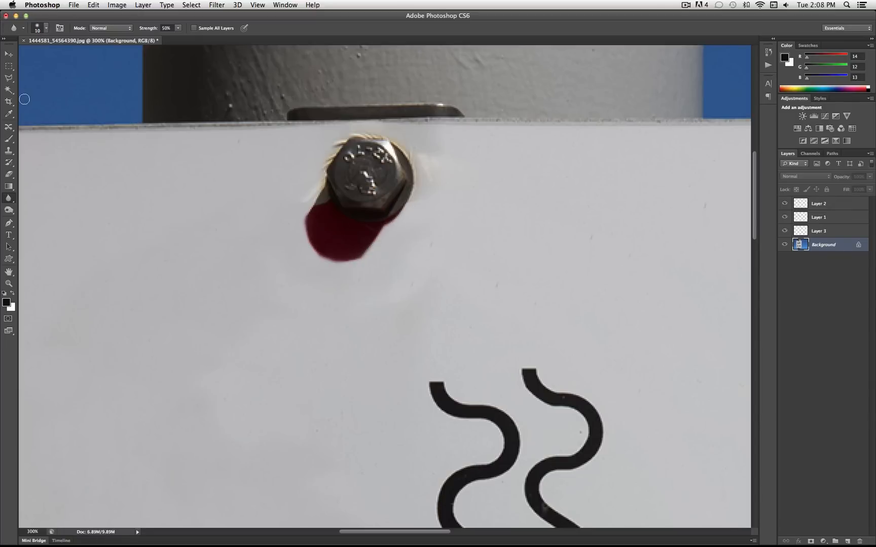
Set the foreground colour to dark brown #453b33, sampled from the grey part of the upper bolt's shadow
click(9, 282)
click(7, 303)
click(327, 192)
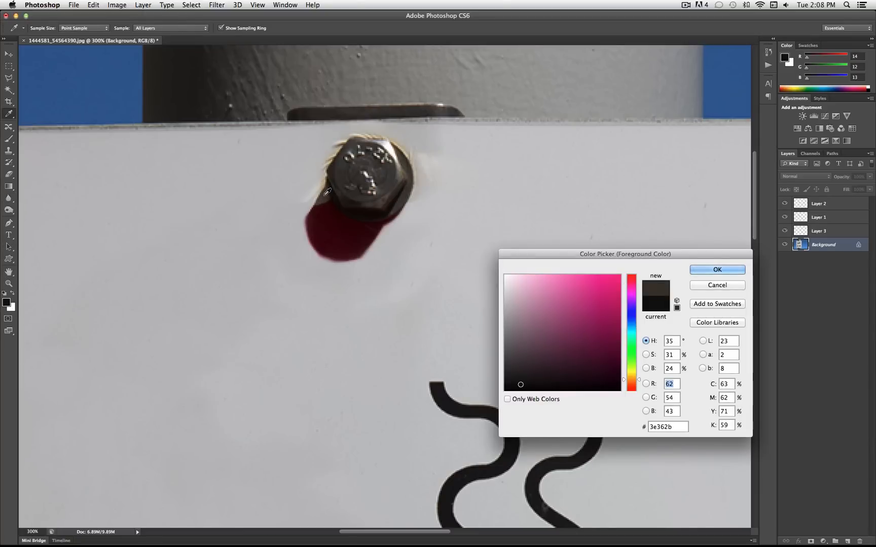
click(332, 193)
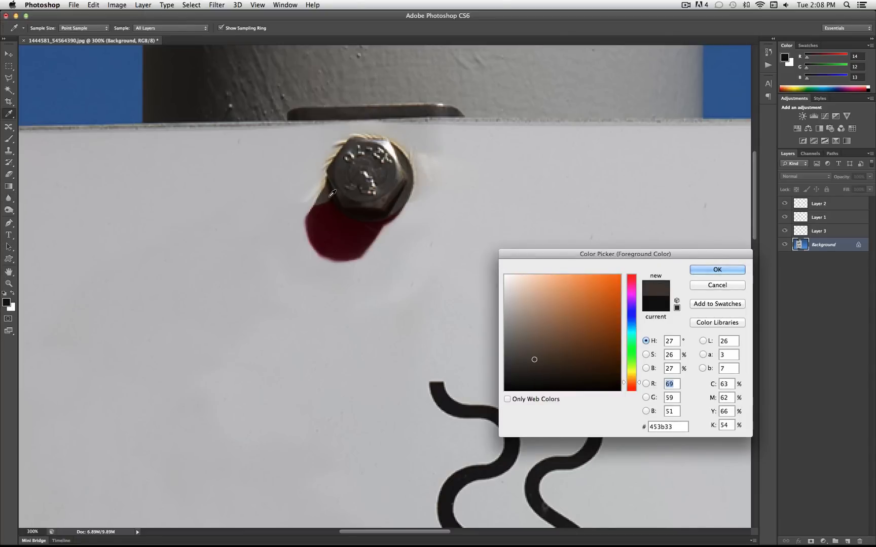
click(717, 271)
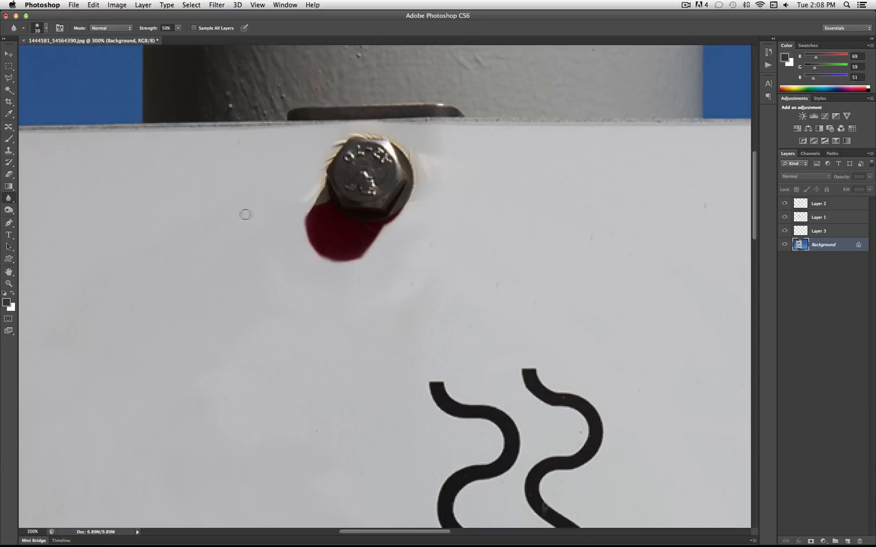
Select the whole shadow below the upper bolt with the Polygonal Lasso, following the bolt's lower edge and the shadow's outline
click(8, 80)
drag(9, 81, 30, 79)
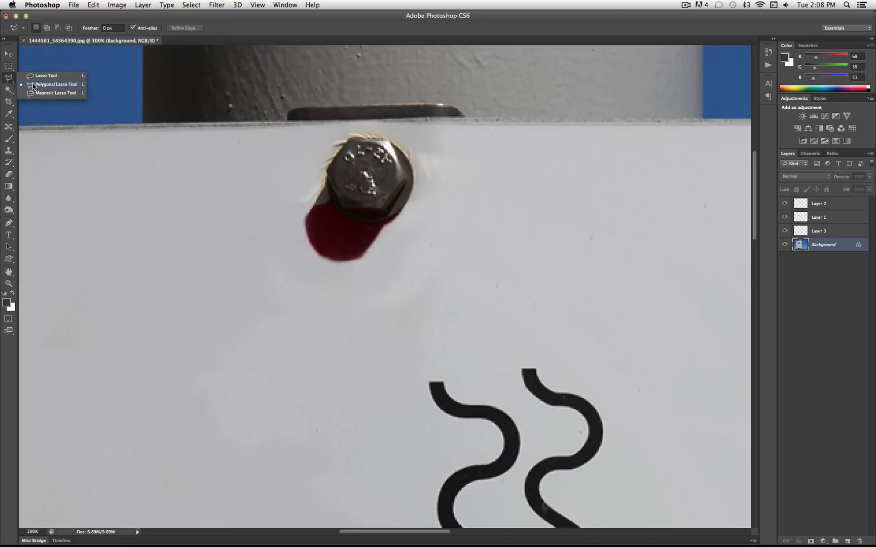
click(31, 83)
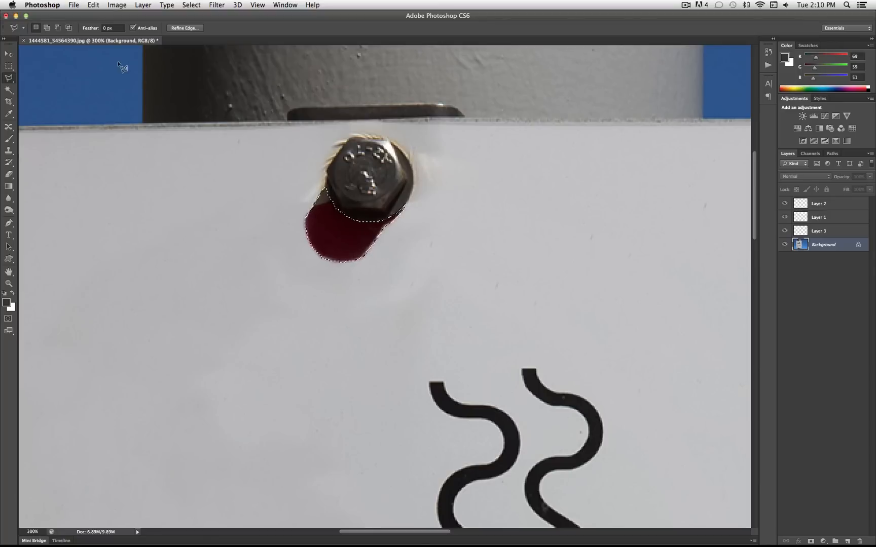
Expand the bolt shadow selection by 1 pixel and smooth it with a 1-pixel sample radius
click(191, 5)
mouse_move(241, 120)
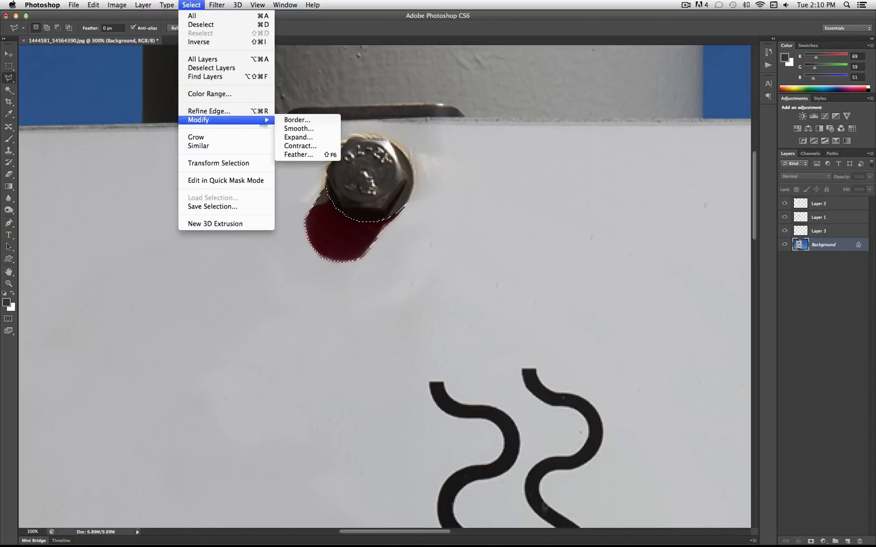
click(308, 138)
text(1)
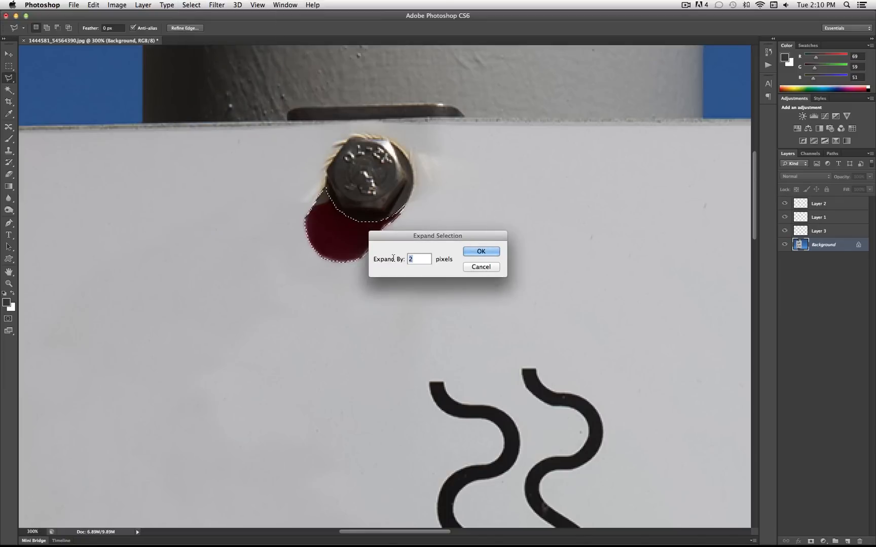
click(481, 251)
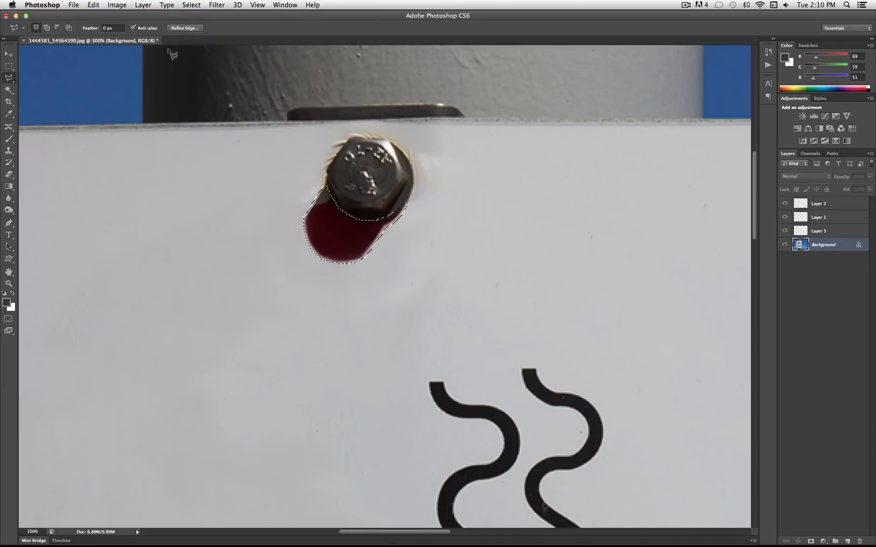
click(192, 6)
mouse_move(236, 120)
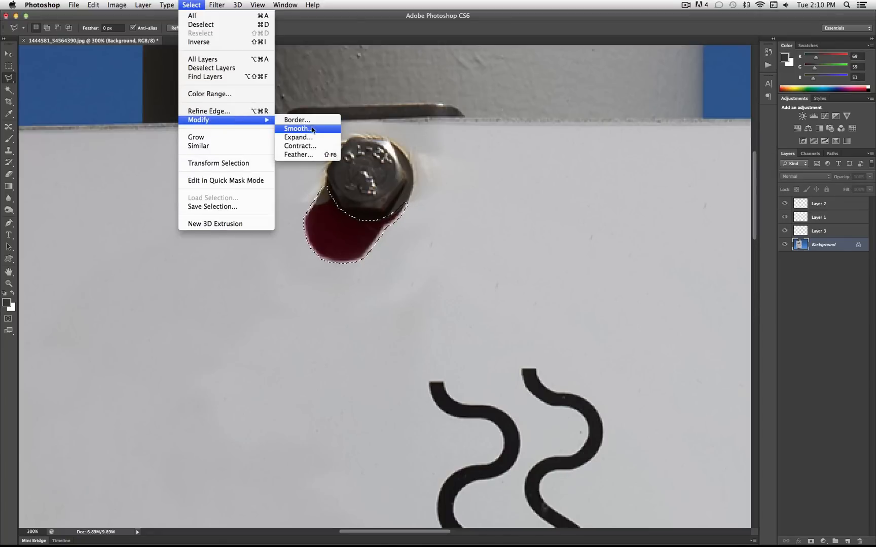
click(298, 129)
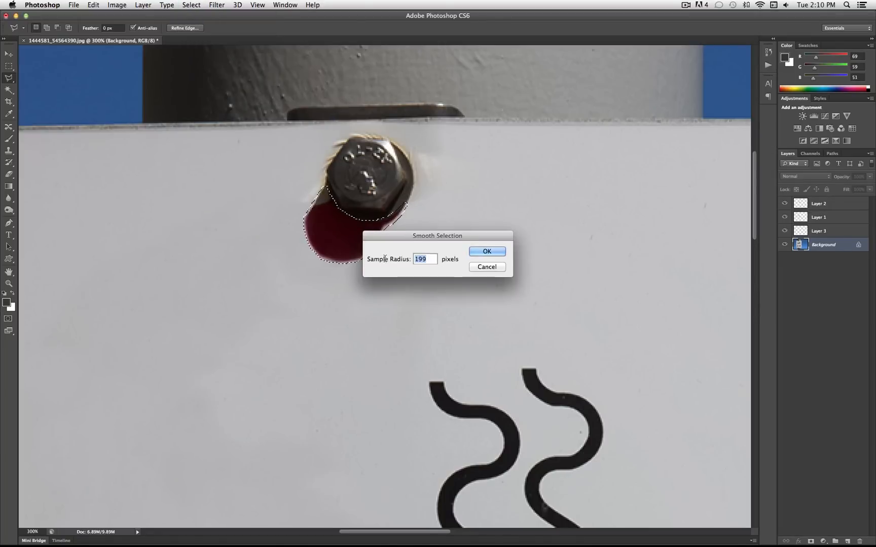
text(1)
click(494, 251)
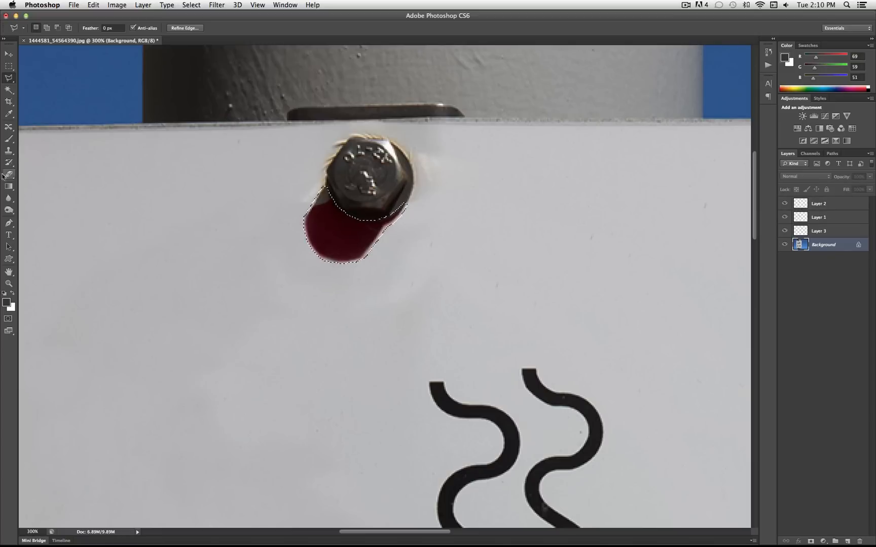
Set up a soft 7 px Brush in Normal mode with 52% opacity and 81% flow
click(11, 140)
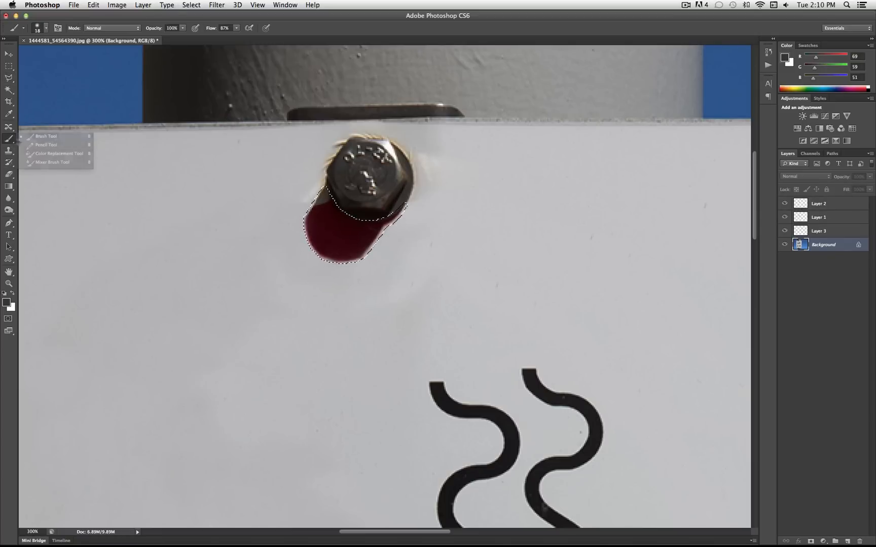
click(71, 139)
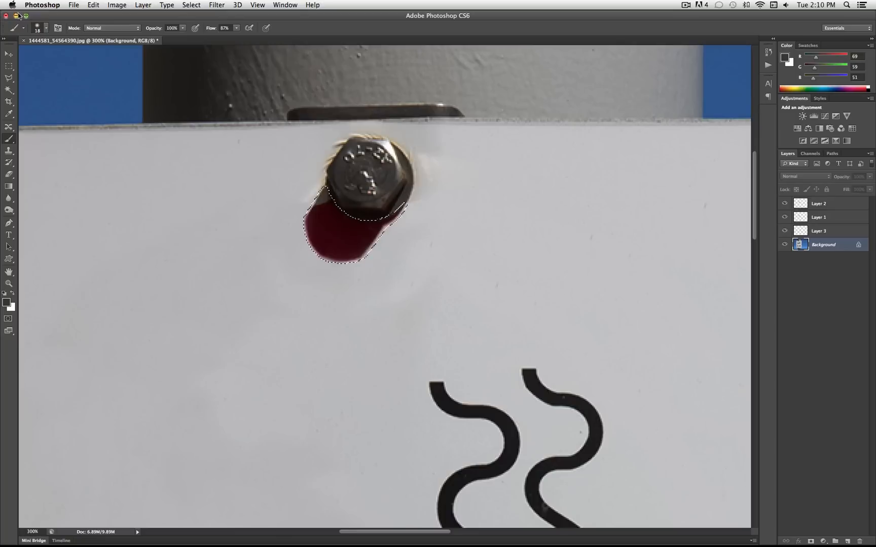
click(47, 32)
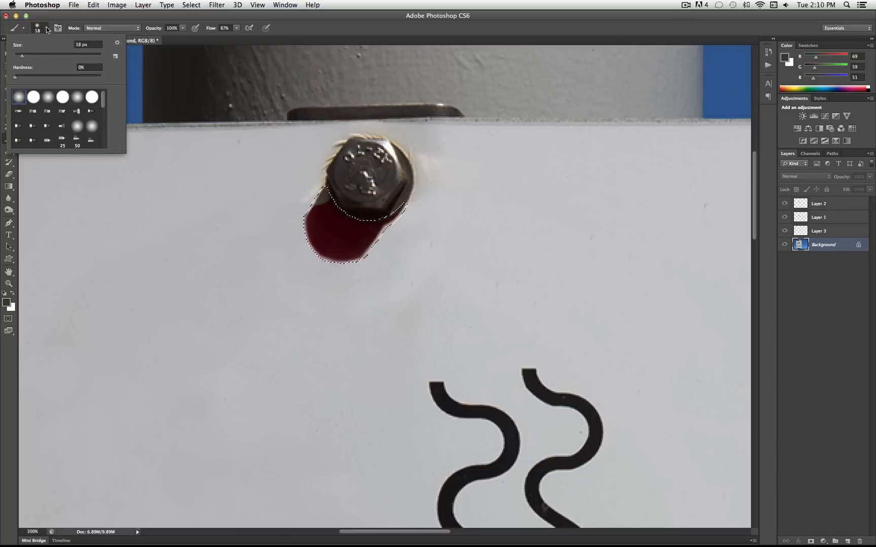
click(277, 223)
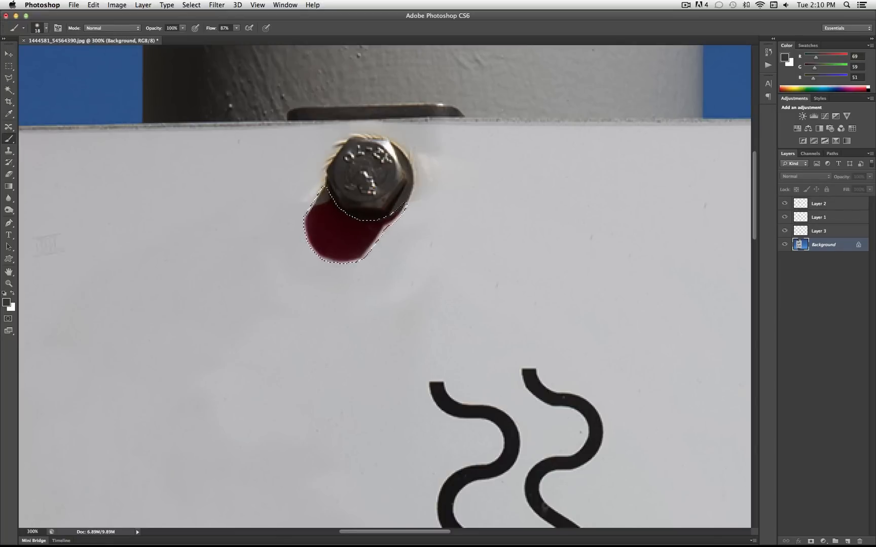
drag(182, 28, 160, 39)
click(234, 27)
drag(234, 35, 232, 39)
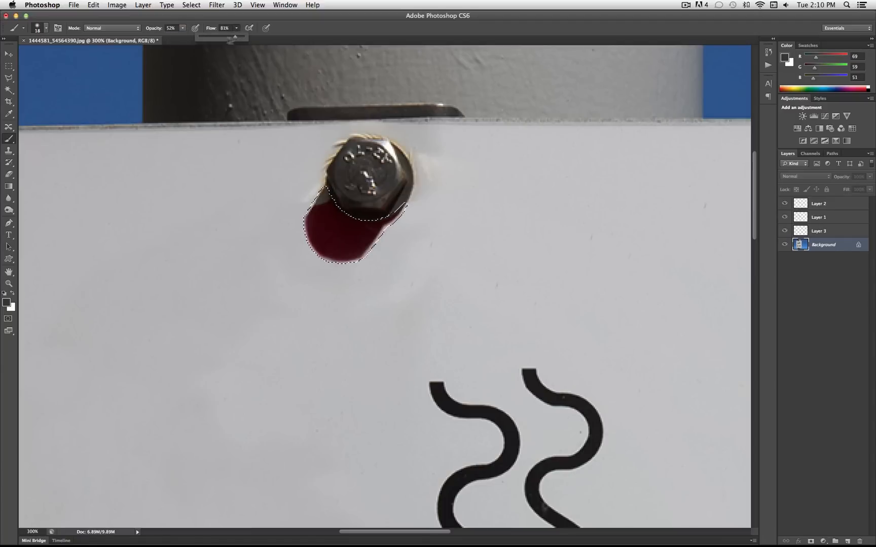
click(45, 28)
drag(36, 57, 18, 59)
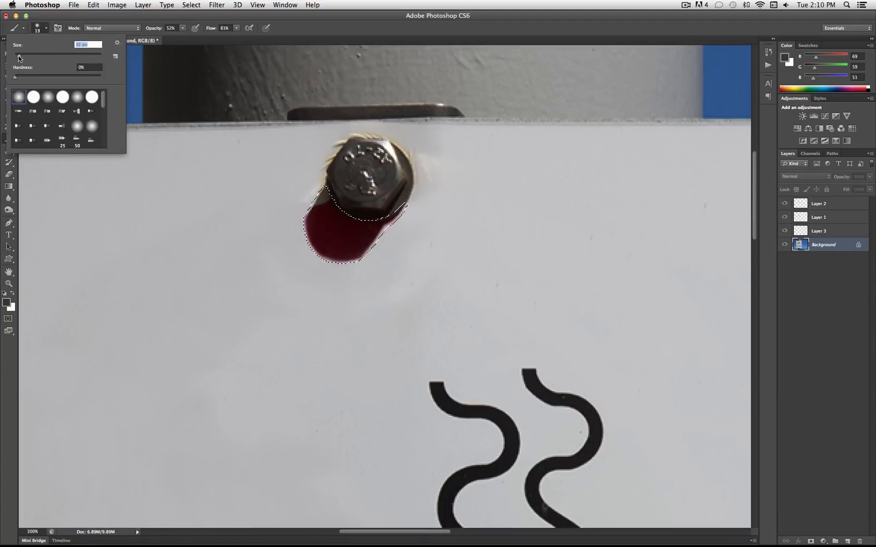
click(49, 30)
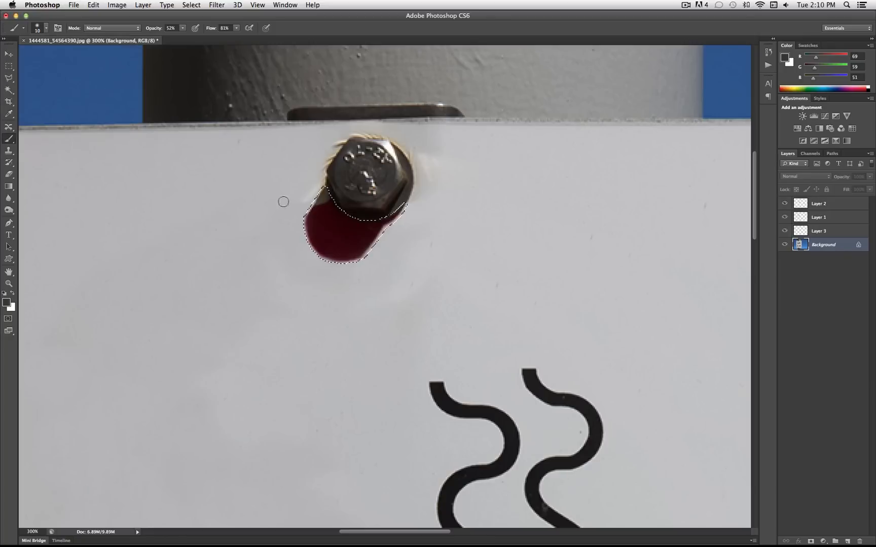
click(44, 28)
drag(18, 60, 16, 59)
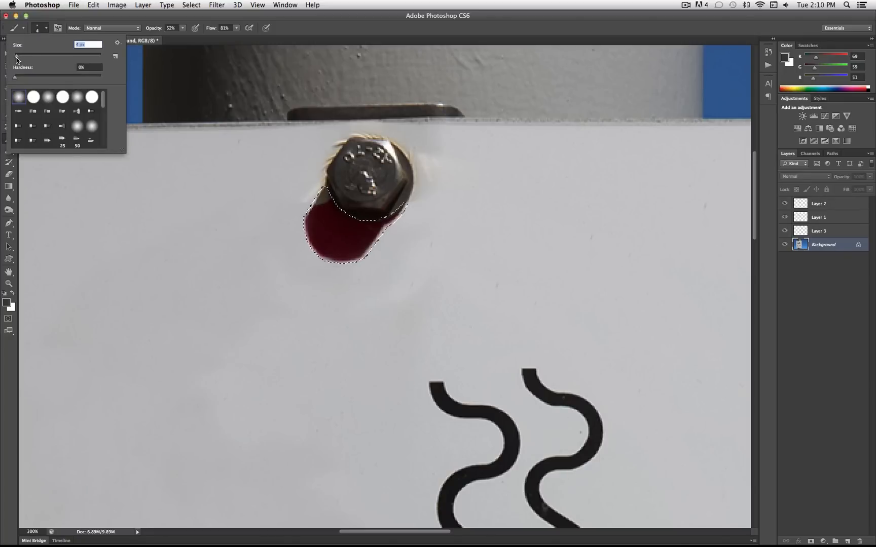
click(47, 29)
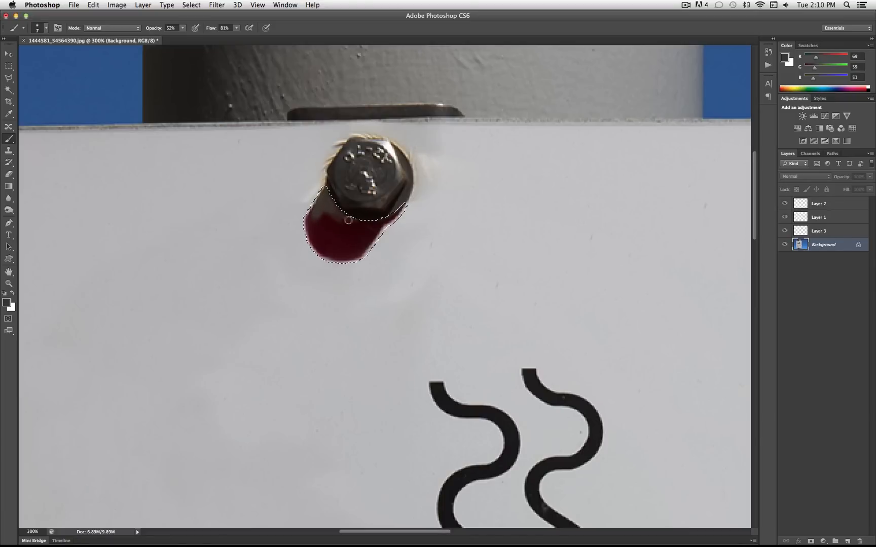
Paint dark brown over all the red in the selected shadow, raising the brush opacity to 68% and finally 100%
mouse_move(310, 218)
mouse_down()
mouse_move(317, 241)
mouse_move(323, 217)
mouse_move(323, 229)
mouse_up()
drag(179, 31, 188, 31)
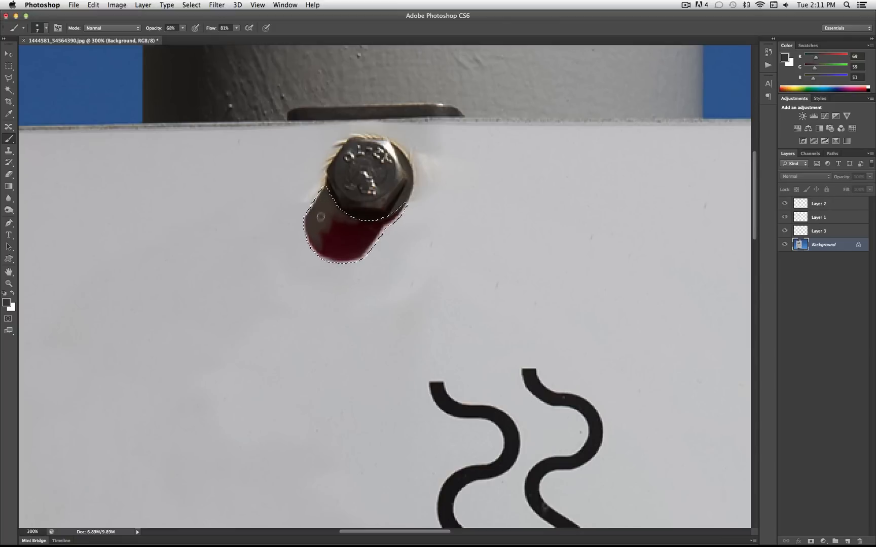
mouse_move(337, 216)
mouse_down()
mouse_move(392, 212)
mouse_move(374, 221)
mouse_move(374, 236)
mouse_move(358, 250)
mouse_move(338, 238)
mouse_move(351, 227)
mouse_up()
click(183, 28)
drag(184, 37, 202, 38)
mouse_move(324, 222)
mouse_down()
mouse_move(331, 199)
mouse_move(321, 207)
mouse_move(360, 224)
mouse_move(396, 209)
mouse_move(346, 258)
mouse_move(326, 253)
mouse_move(312, 232)
mouse_move(338, 257)
mouse_move(318, 247)
mouse_move(310, 218)
mouse_move(320, 251)
mouse_move(340, 255)
mouse_move(314, 237)
mouse_move(325, 230)
mouse_move(346, 253)
mouse_move(356, 246)
mouse_move(351, 229)
mouse_move(374, 230)
mouse_move(363, 252)
mouse_move(399, 212)
mouse_up()
mouse_move(325, 206)
mouse_down()
mouse_move(328, 192)
mouse_move(317, 236)
mouse_move(312, 215)
mouse_up()
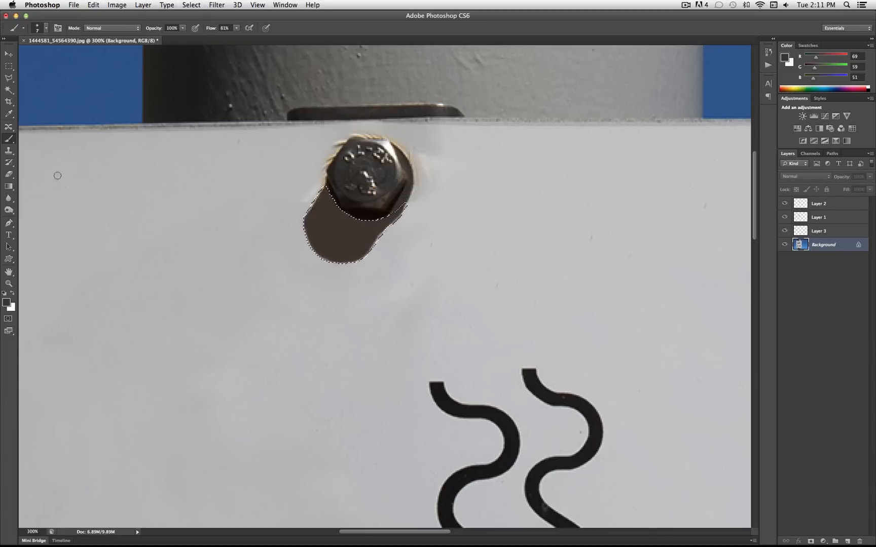
Shade the bolt shadow inside the selection with a soft 57 px Multiply brush at 20% opacity
click(118, 28)
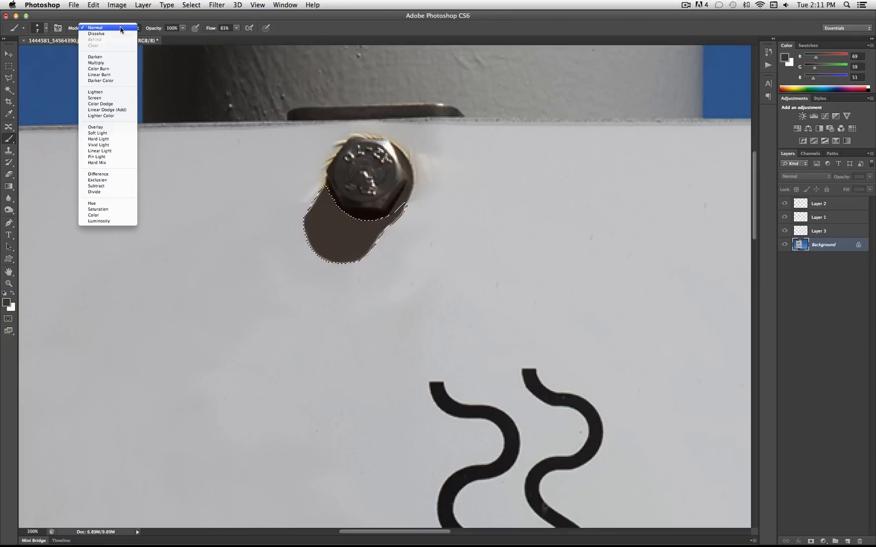
click(117, 64)
click(182, 28)
drag(186, 37, 152, 39)
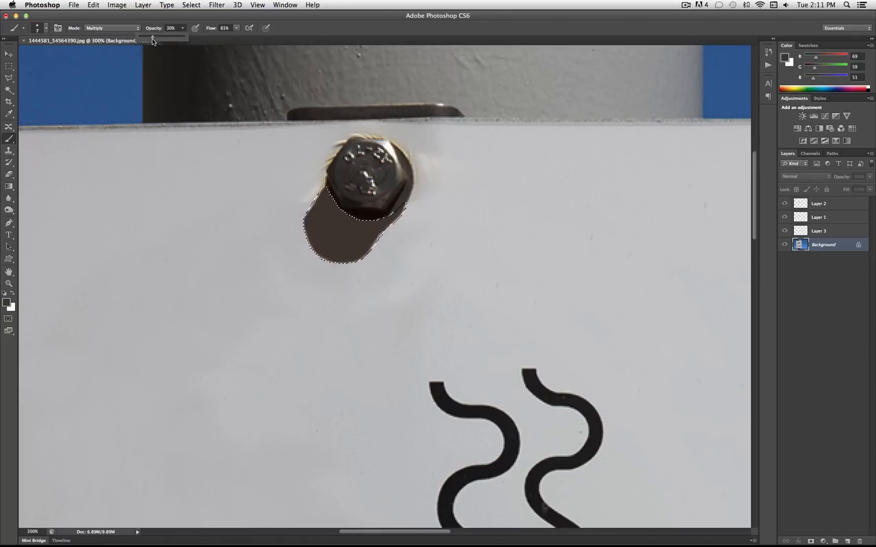
click(46, 28)
drag(15, 54, 39, 54)
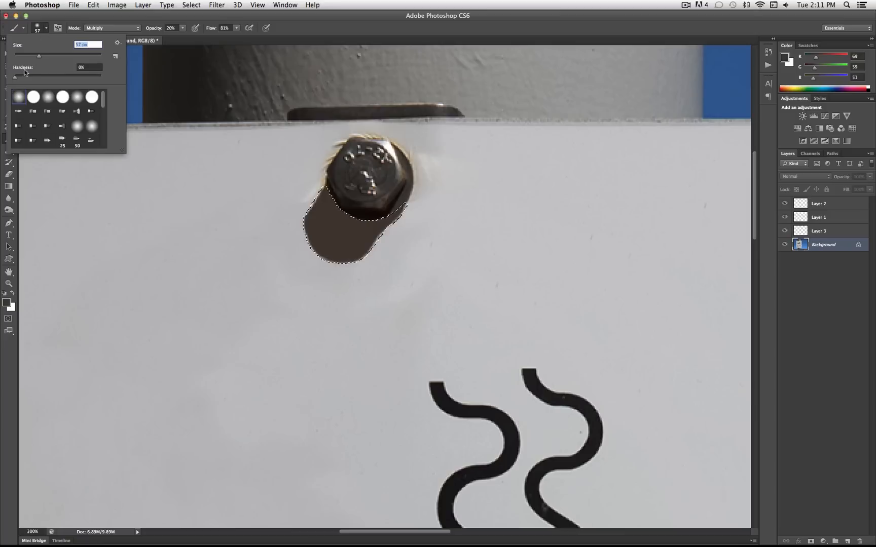
key(Tab)
click(45, 31)
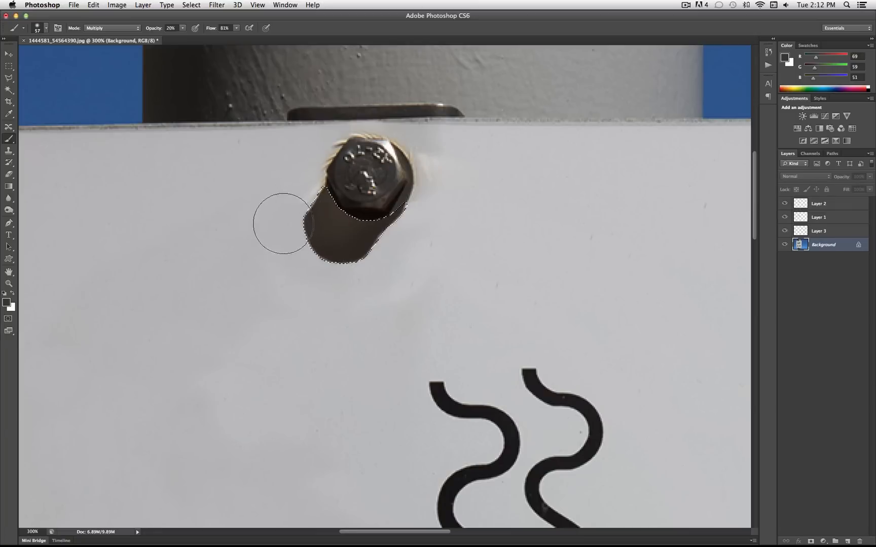
Darken parts of the bolt shadow with a 19 px Multiply brush at 13% opacity and 69% flow
click(45, 33)
drag(42, 55, 26, 59)
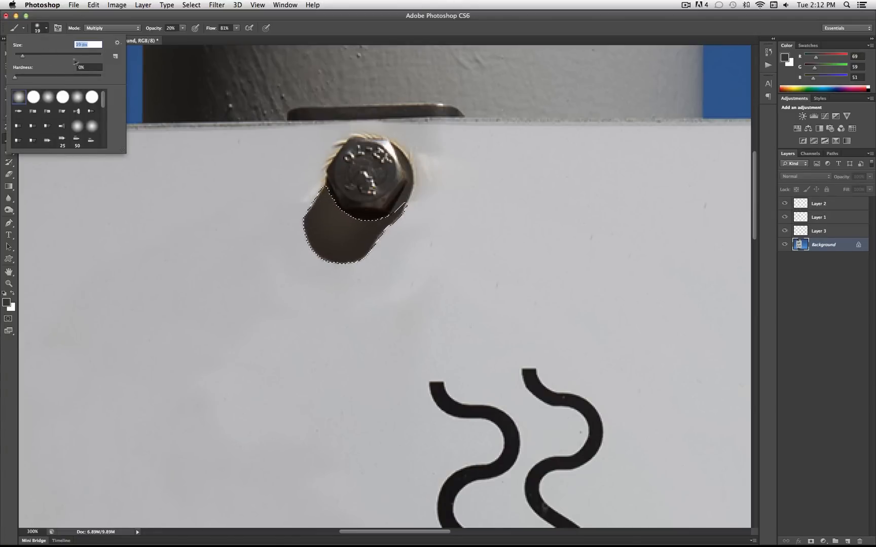
click(182, 29)
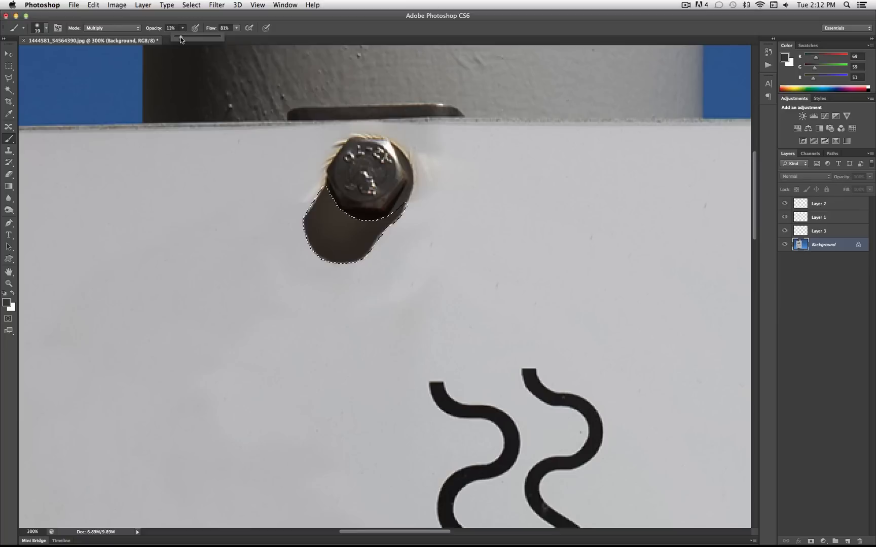
click(236, 27)
click(372, 242)
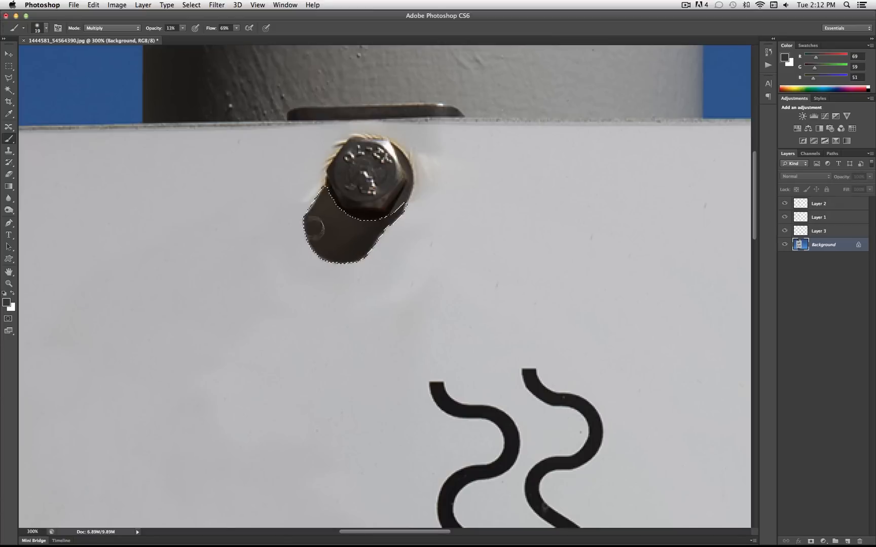
Add fine tonal variation along the edges and middle of the bolt shadow with the Multiply brush at 7 px
click(40, 28)
drag(21, 56, 15, 56)
drag(312, 232, 311, 222)
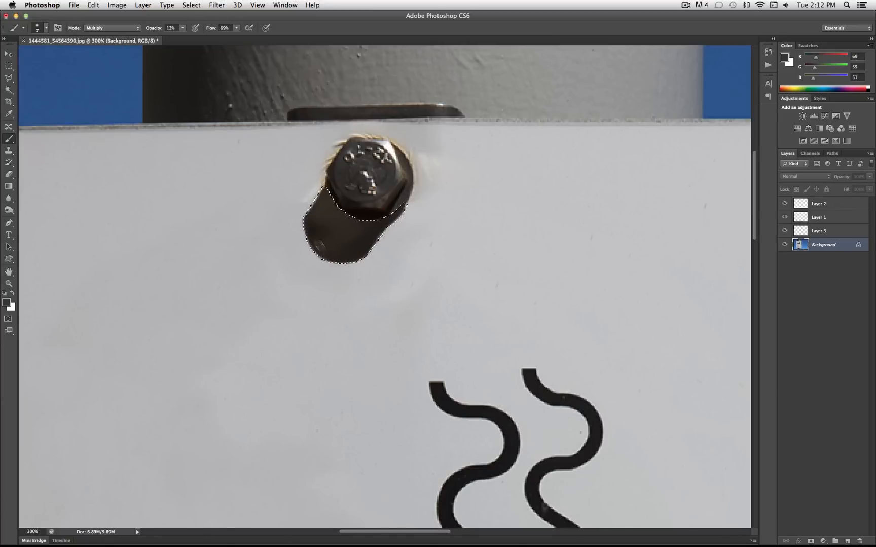
mouse_move(347, 256)
mouse_down()
mouse_move(352, 233)
mouse_move(332, 222)
mouse_up()
mouse_move(391, 214)
mouse_down()
mouse_move(361, 221)
mouse_move(326, 196)
mouse_up()
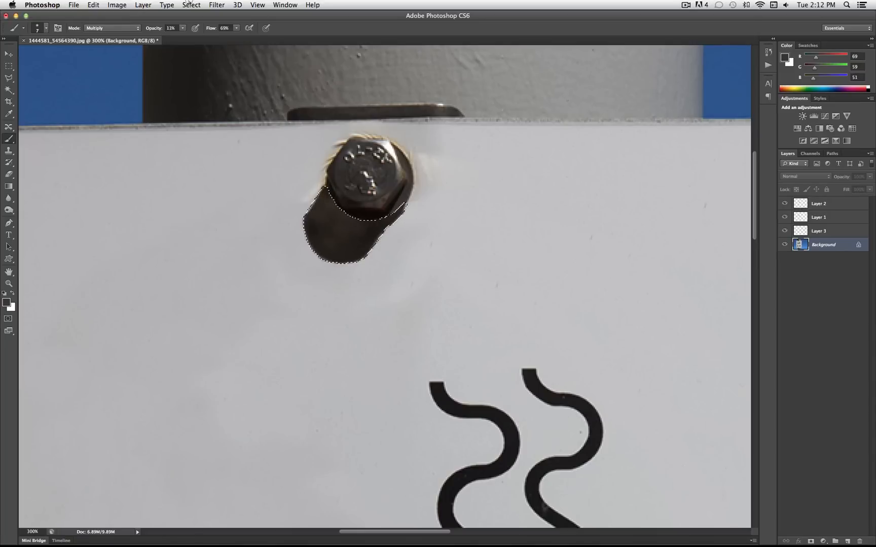
Add 4.80% uniform monochromatic noise to the selected bolt shadow
click(217, 5)
mouse_move(302, 131)
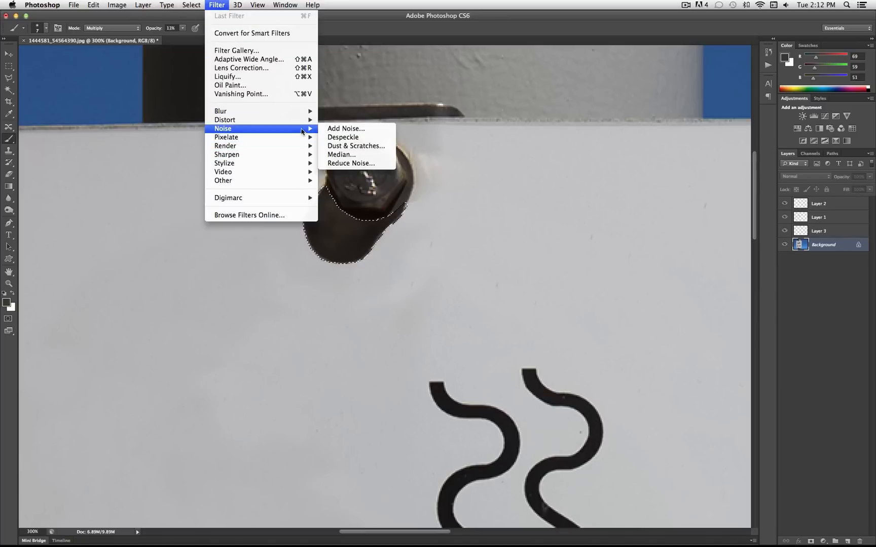
click(345, 129)
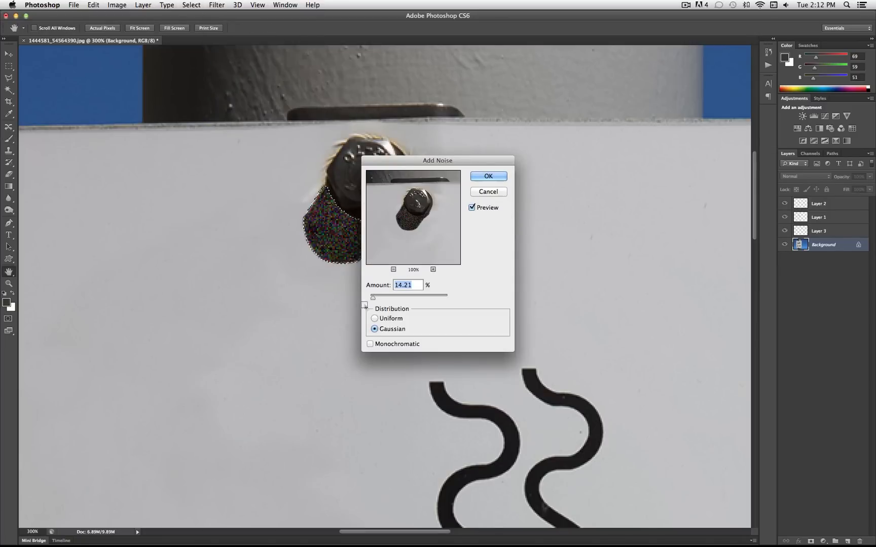
drag(372, 298, 374, 297)
click(374, 318)
click(370, 345)
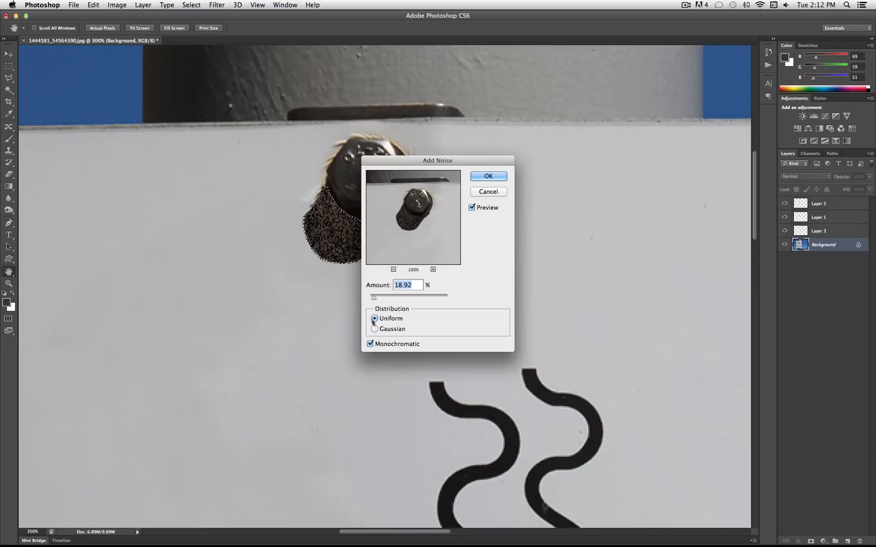
drag(373, 298, 371, 302)
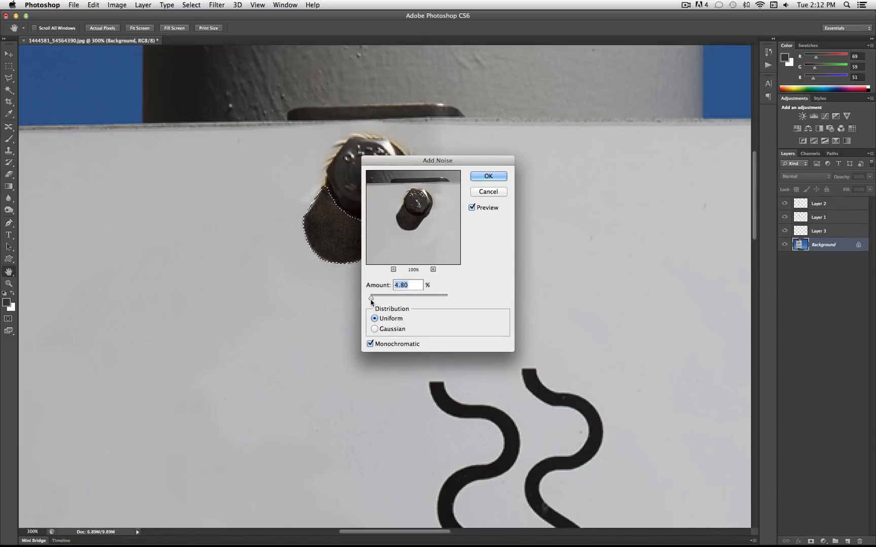
click(488, 176)
key(b)
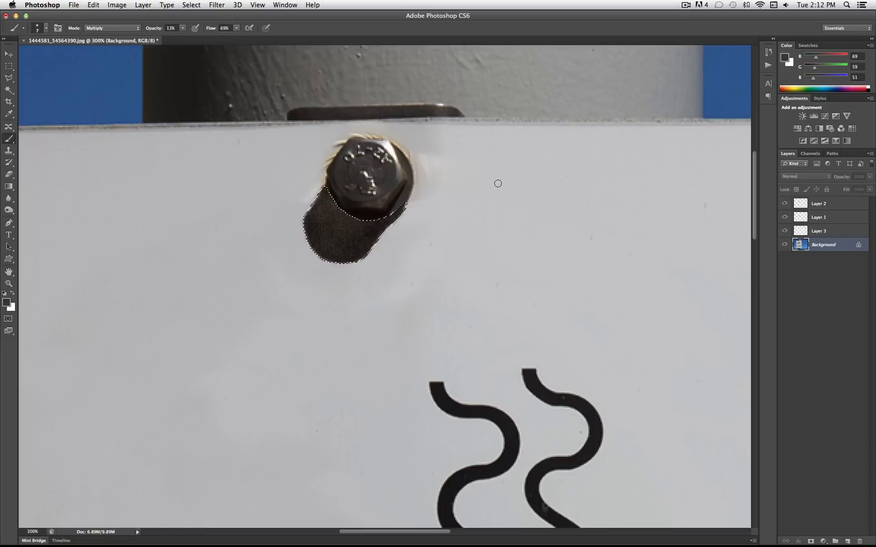
Fade the Add Noise effect on the bolt shadow to 24% opacity in Normal mode
click(94, 4)
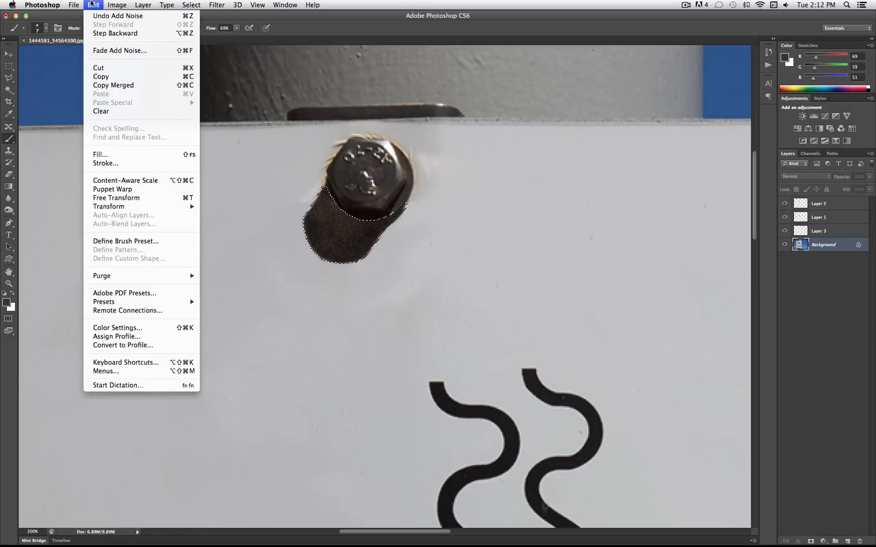
click(125, 50)
drag(525, 309, 503, 310)
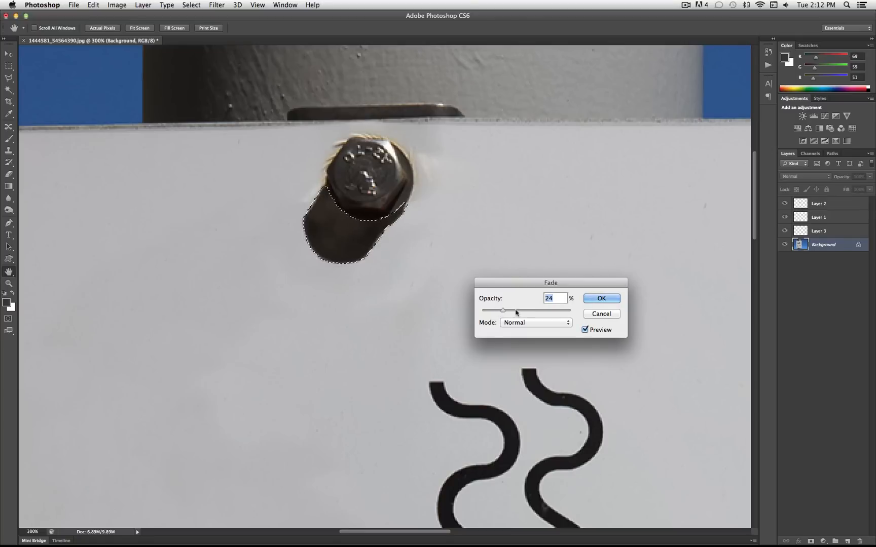
click(611, 303)
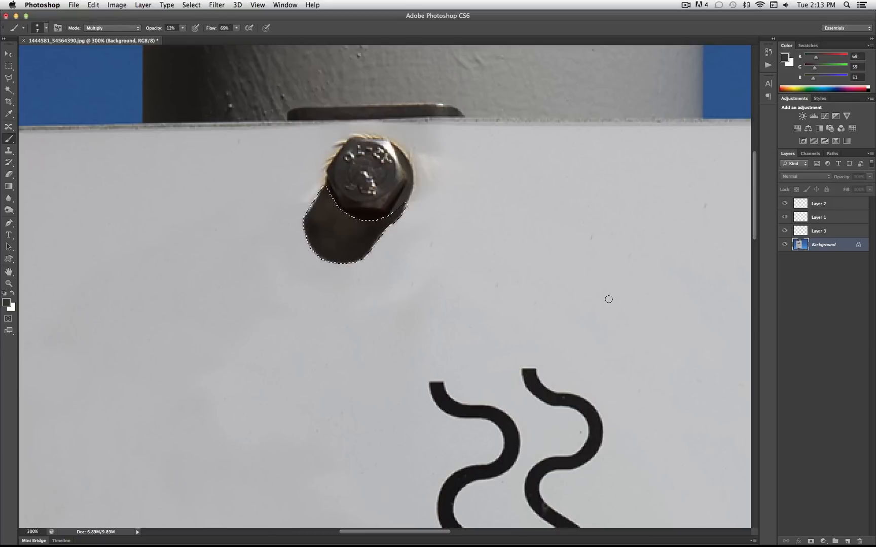
Deselect the bolt shadow area
right_click(400, 232)
right_click(384, 226)
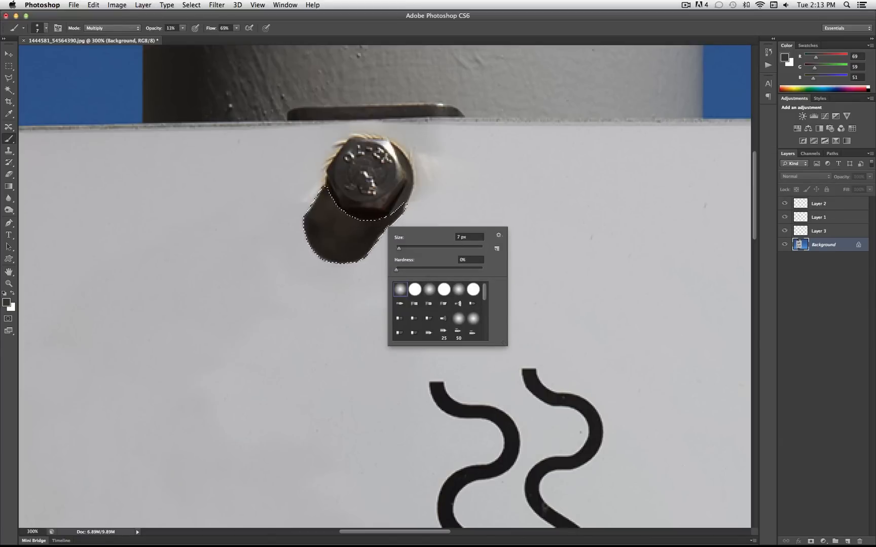
click(14, 68)
right_click(321, 232)
click(355, 240)
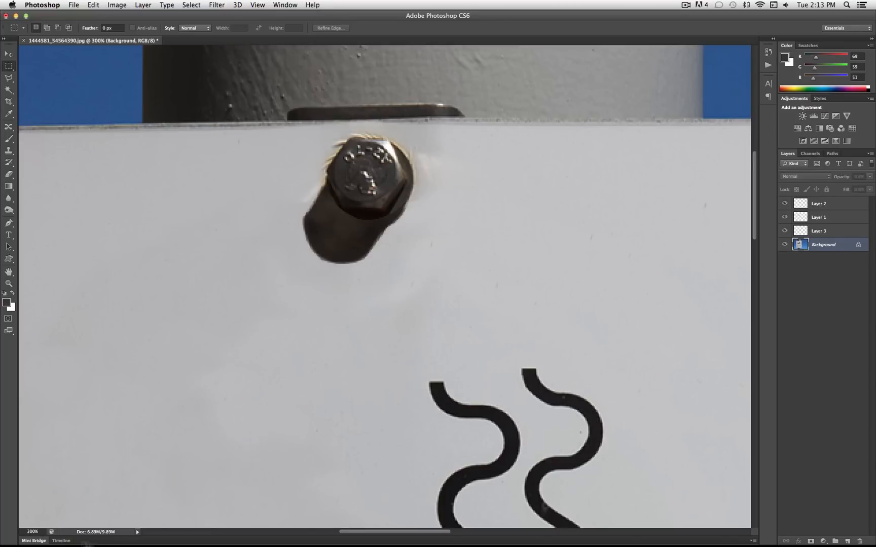
Set the foreground colour to the dark grey-brown RGB 68, 62, 61
click(26, 531)
key(Return)
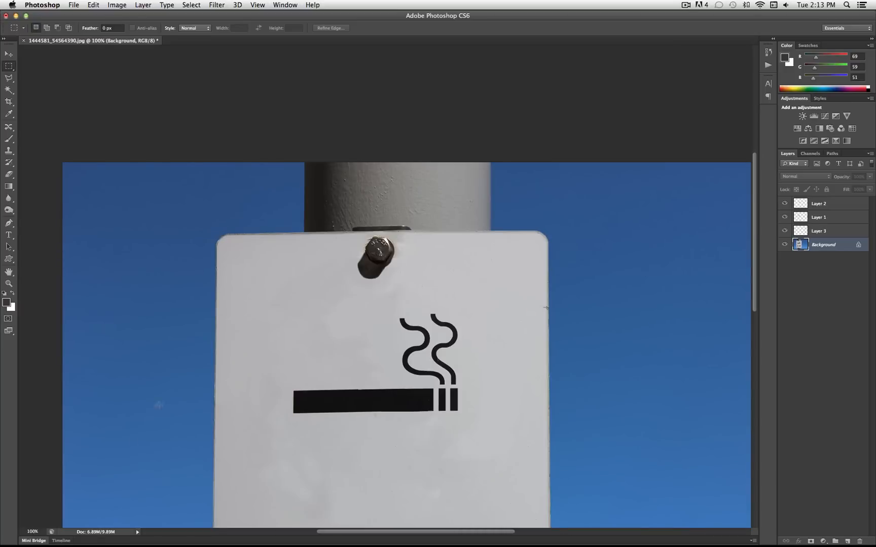
scroll(160, 392, down, 5)
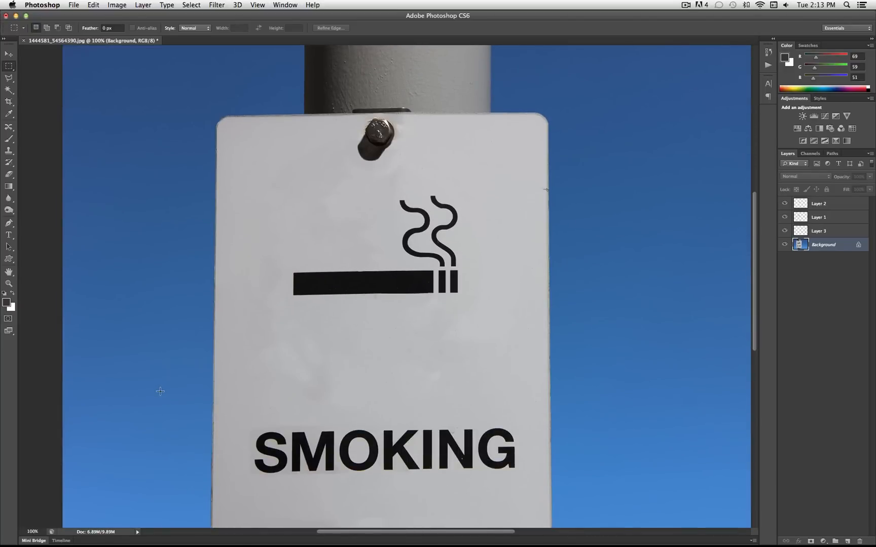
scroll(160, 391, down, 2)
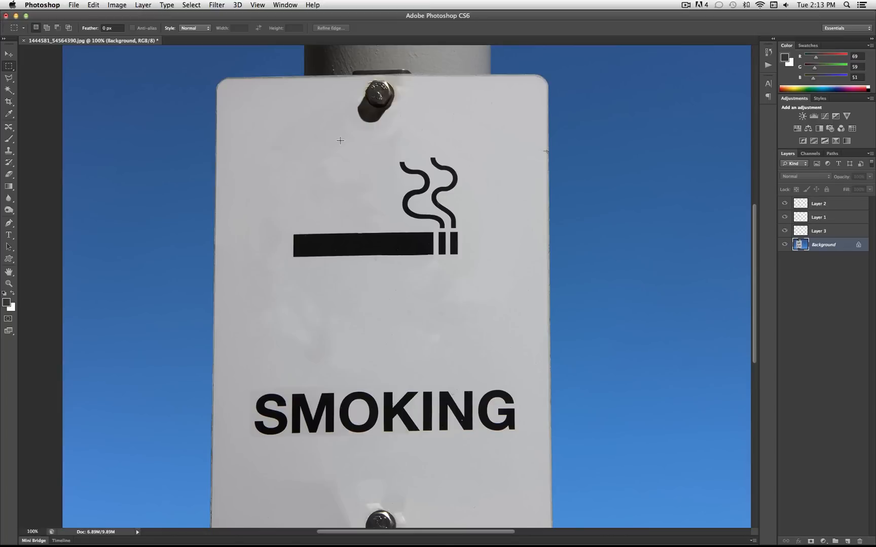
scroll(347, 143, down, 1)
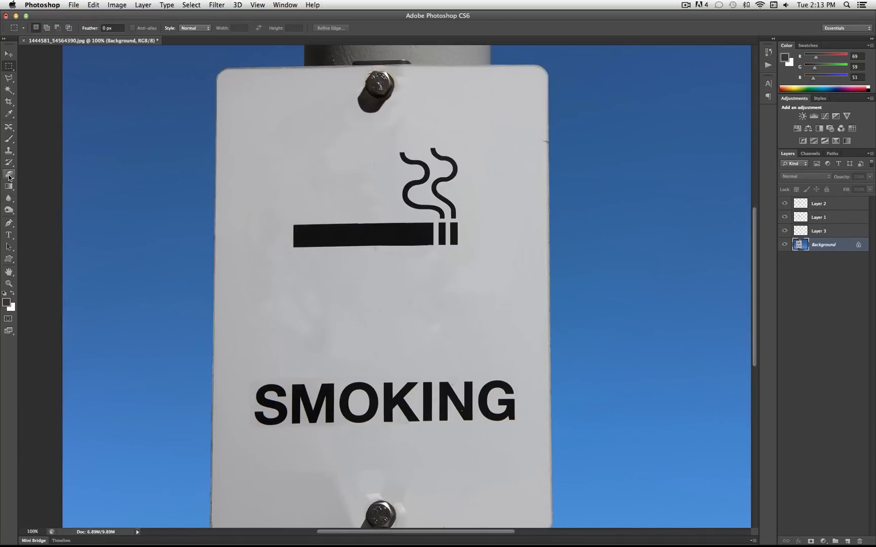
scroll(92, 181, down, 2)
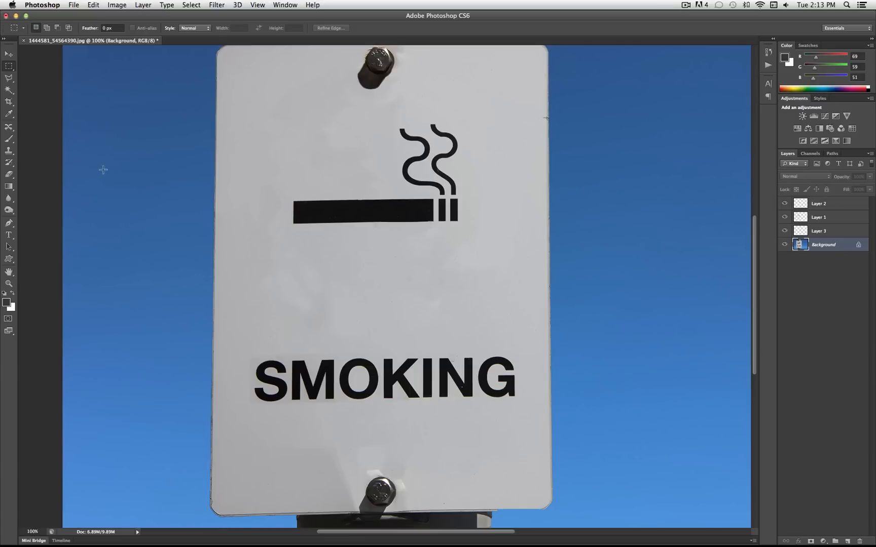
click(6, 303)
click(721, 273)
Paint the new colour over the inside of the upper bolt's shadow with a 22 px Normal-mode brush at 61% opacity
scroll(510, 233, up, 5)
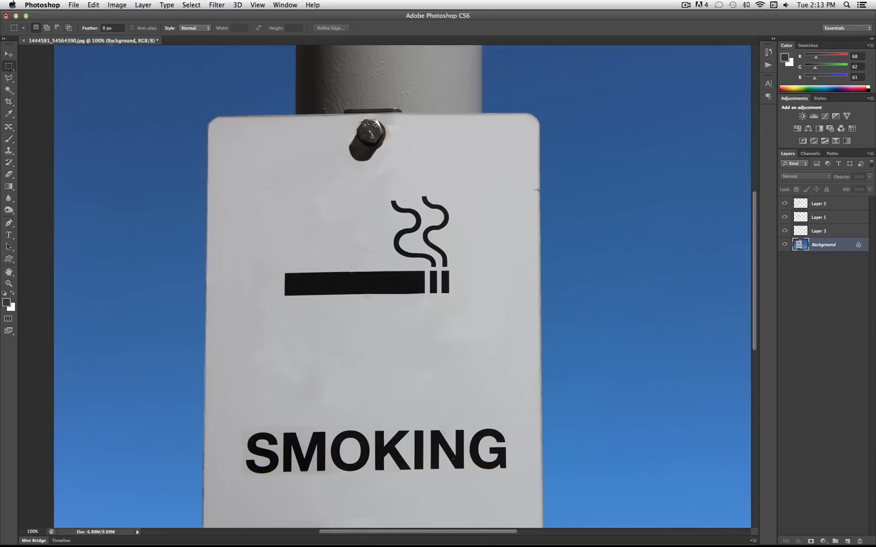
click(25, 531)
text(300)
key(Return)
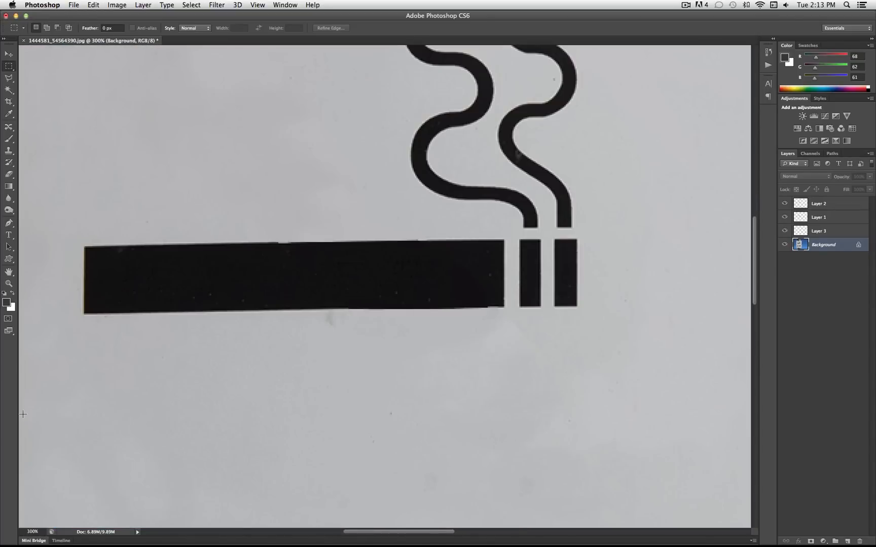
scroll(298, 240, up, 10)
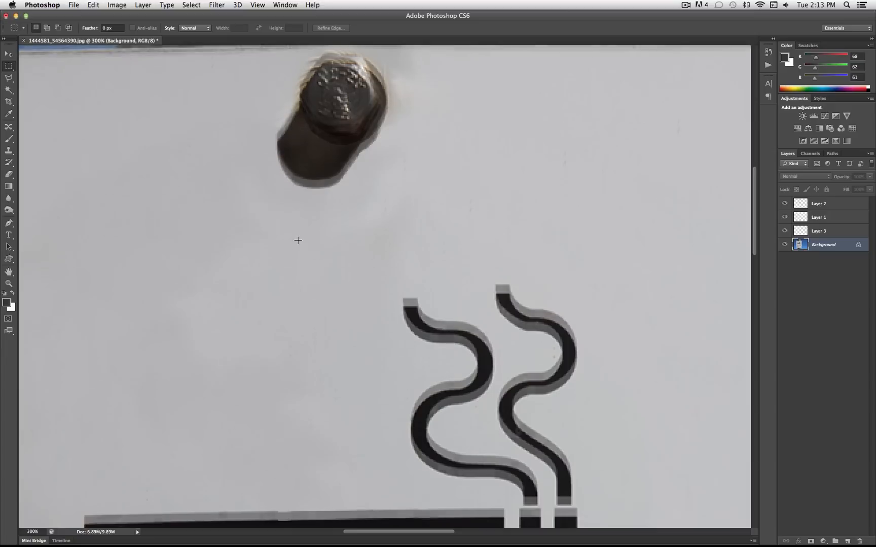
click(8, 139)
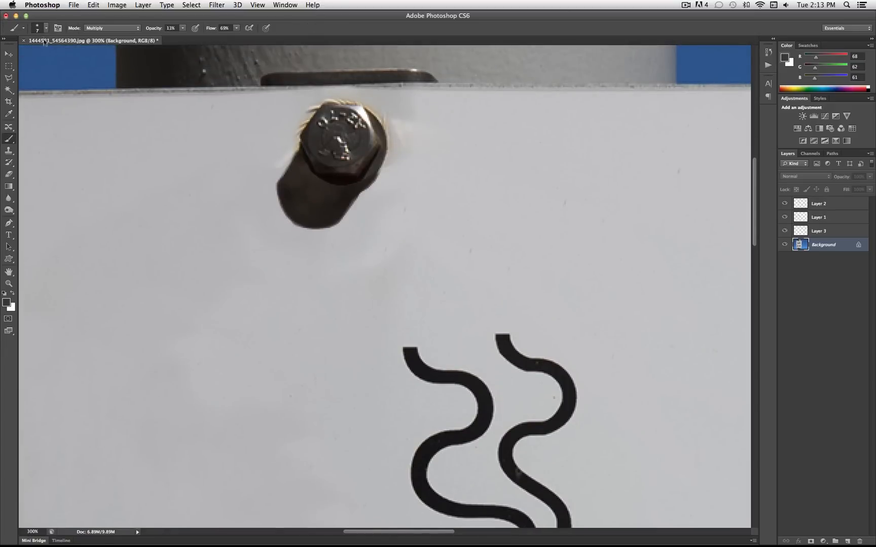
click(45, 28)
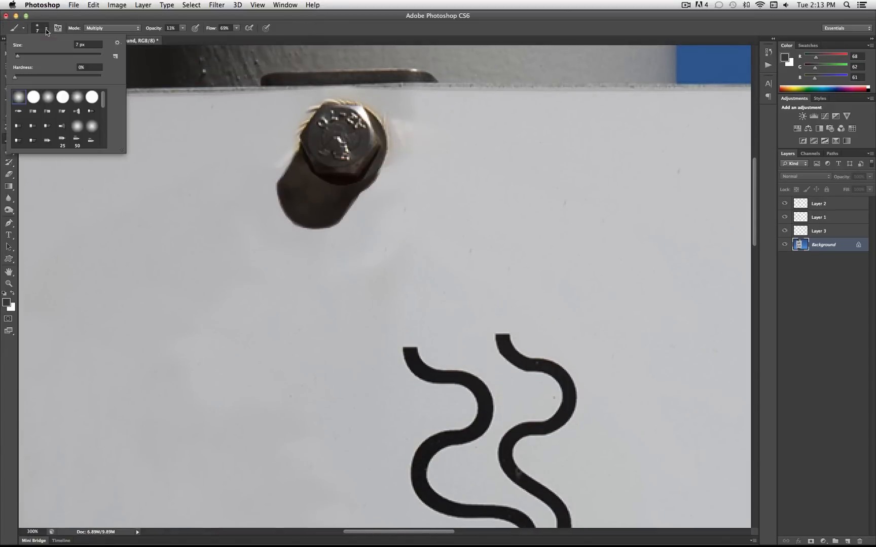
click(184, 36)
click(111, 27)
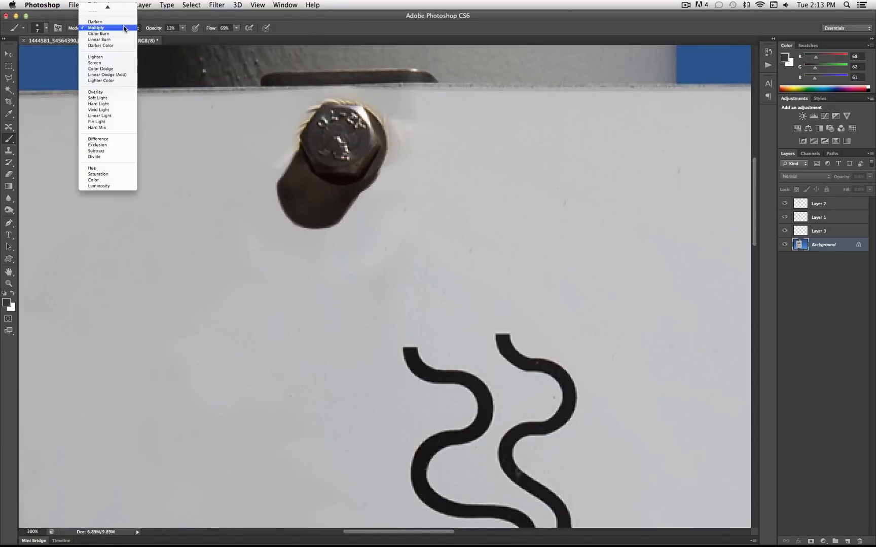
click(113, 7)
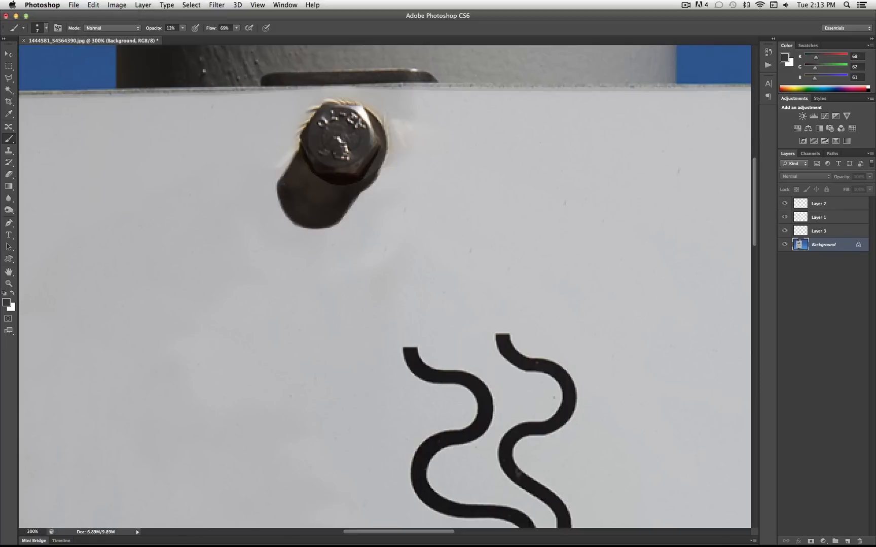
mouse_move(182, 28)
mouse_down()
mouse_move(201, 39)
mouse_move(190, 36)
mouse_up()
click(45, 29)
click(24, 56)
mouse_move(293, 188)
mouse_down()
mouse_move(324, 203)
mouse_move(300, 198)
mouse_move(298, 209)
mouse_move(289, 191)
mouse_move(319, 214)
mouse_move(321, 194)
mouse_up()
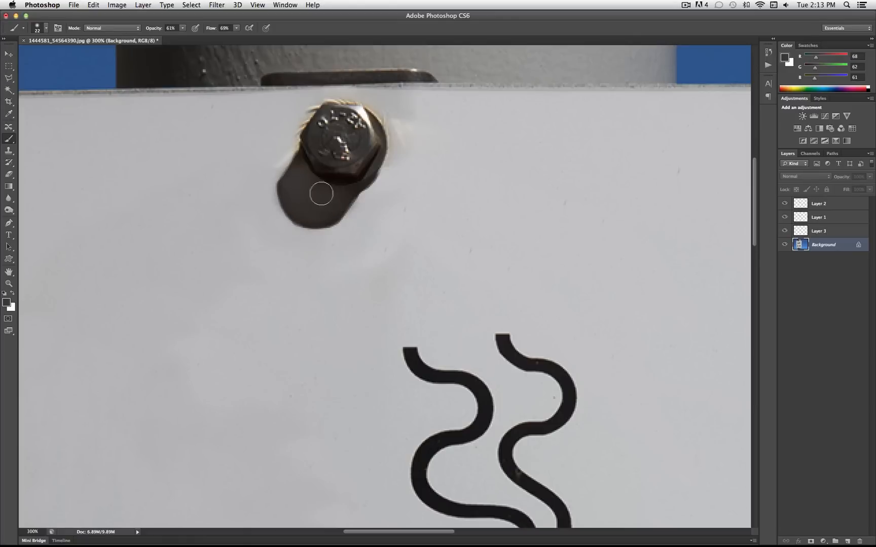
Even out the rest of the upper bolt's shadow with a 13 px brush at 61% hardness
click(46, 29)
drag(24, 56, 67, 76)
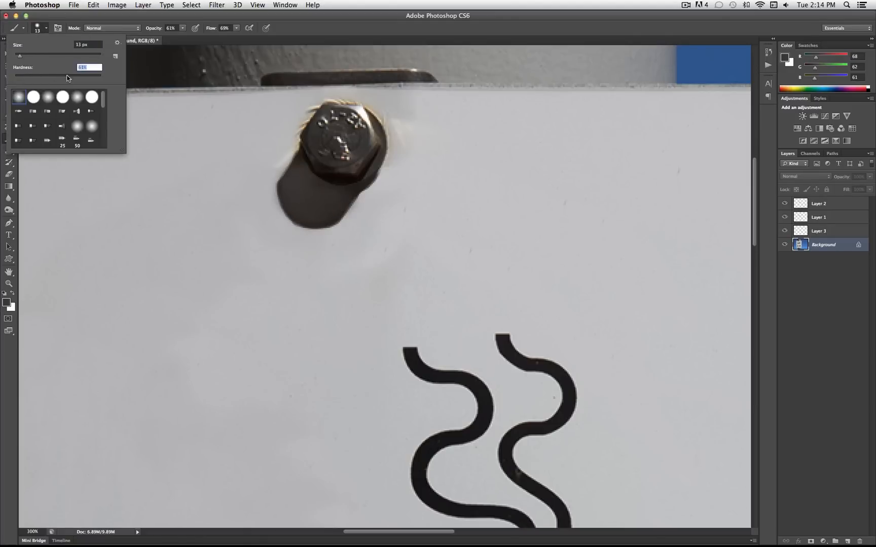
mouse_move(289, 192)
mouse_down()
mouse_move(299, 166)
mouse_move(315, 192)
mouse_move(339, 195)
mouse_move(313, 215)
mouse_move(290, 197)
mouse_move(315, 212)
mouse_up()
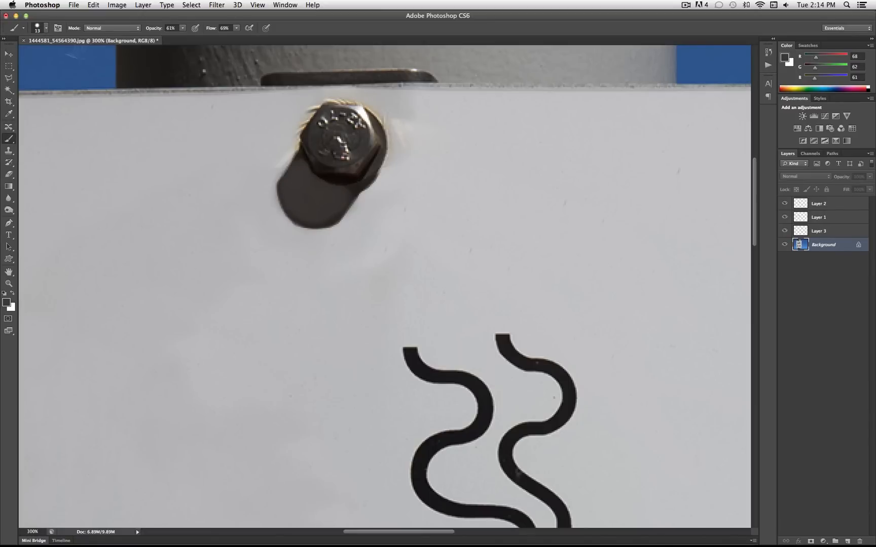
Paint along the outer edge of the upper bolt's shadow with a 4 px brush at 85% hardness to refine its outline
click(41, 30)
drag(26, 54, 17, 59)
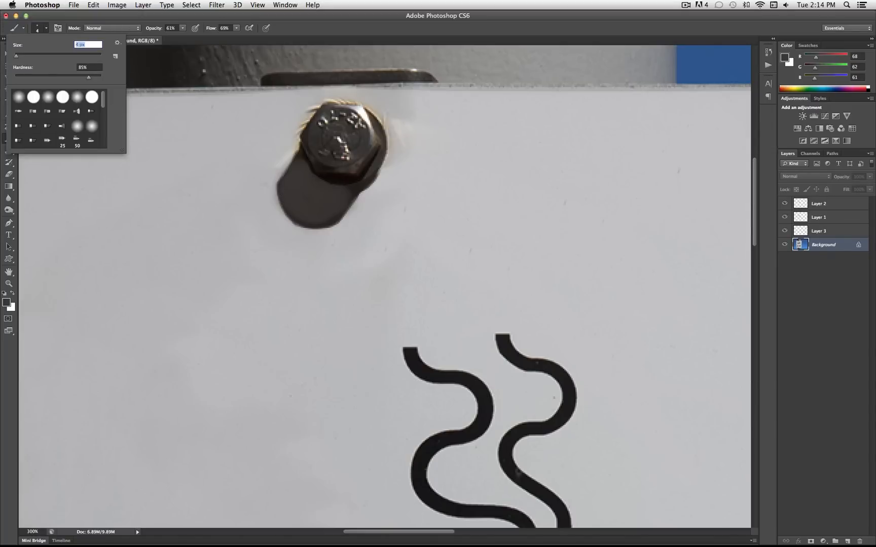
mouse_move(278, 187)
mouse_down()
mouse_move(281, 197)
mouse_move(299, 160)
mouse_move(305, 167)
mouse_up()
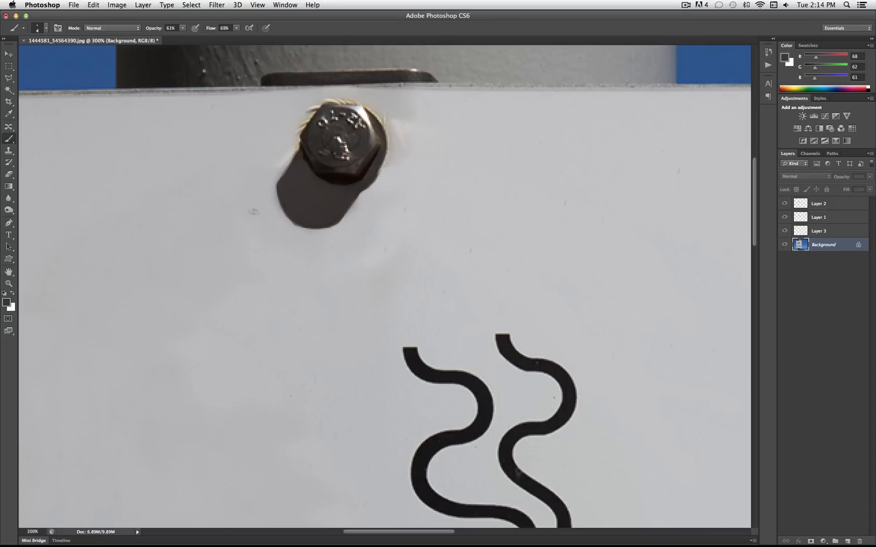
mouse_move(285, 214)
mouse_down()
mouse_move(304, 226)
mouse_move(337, 221)
mouse_move(292, 220)
mouse_move(278, 188)
mouse_up()
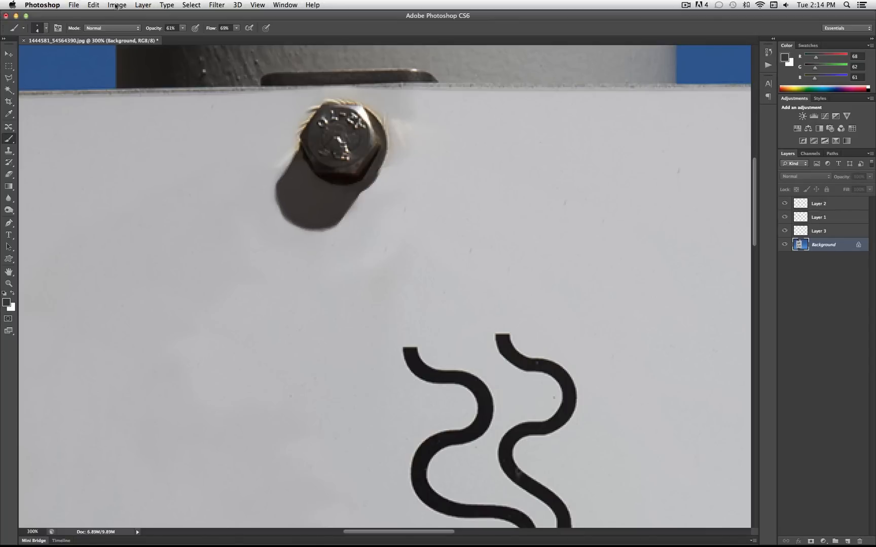
Examine the whole sign at 100% zoom, comparing the shadows of the upper and lower bolts
click(30, 530)
text(10)
key(Return)
scroll(315, 377, down, 10)
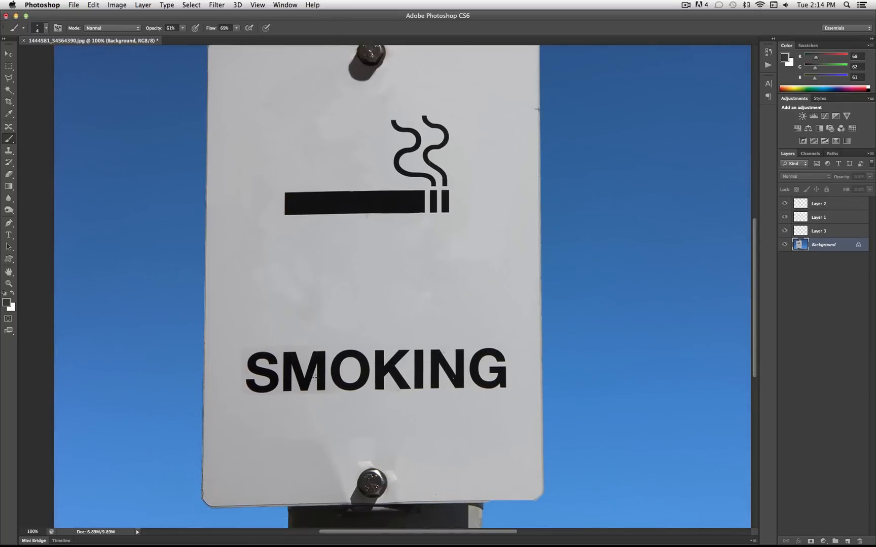
scroll(315, 378, up, 2)
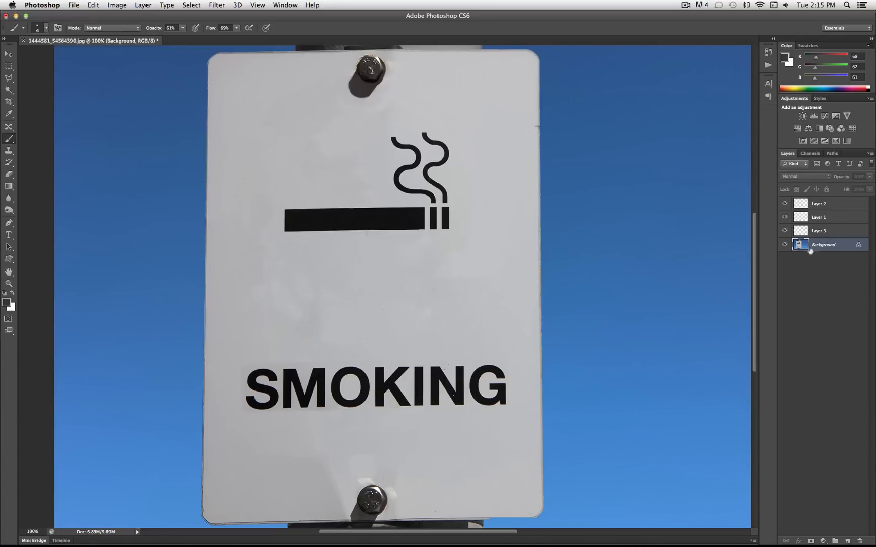
Add a new empty layer above Layer 2 with the default name, Normal mode and 100% opacity
click(826, 204)
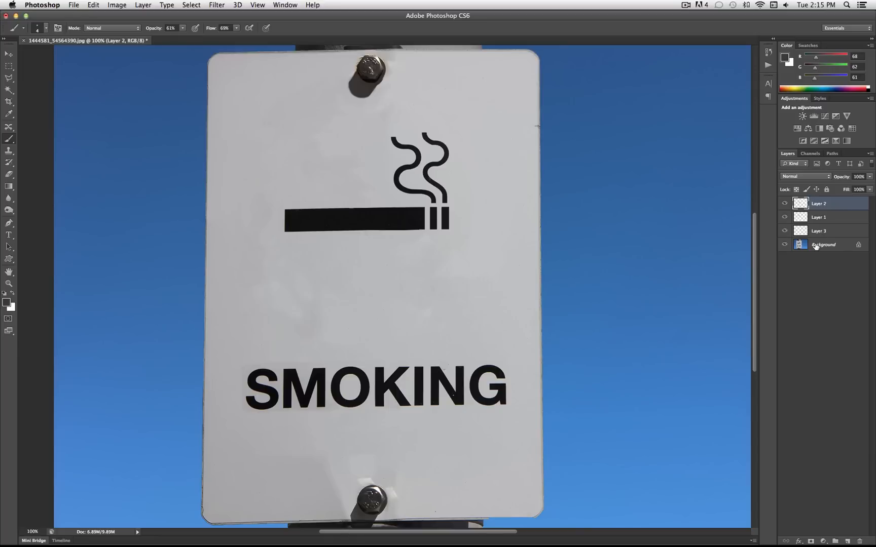
click(167, 4)
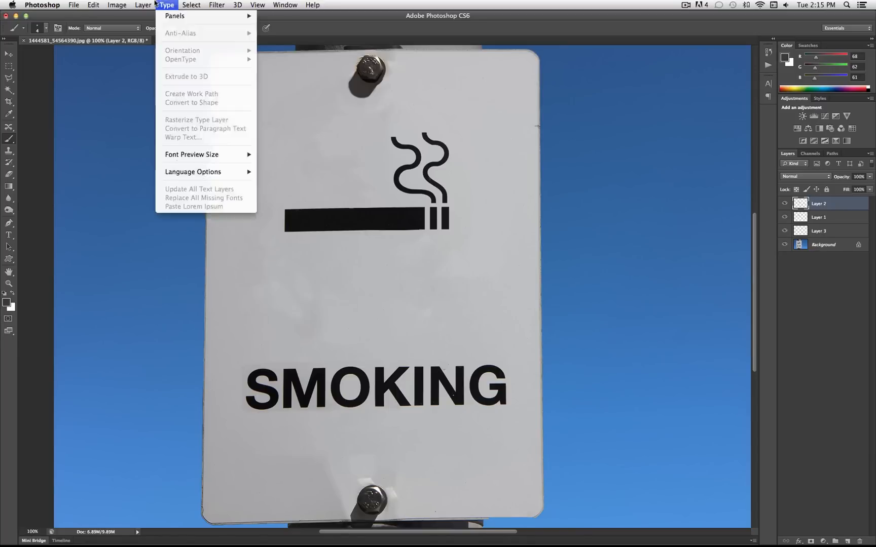
mouse_move(143, 5)
click(269, 20)
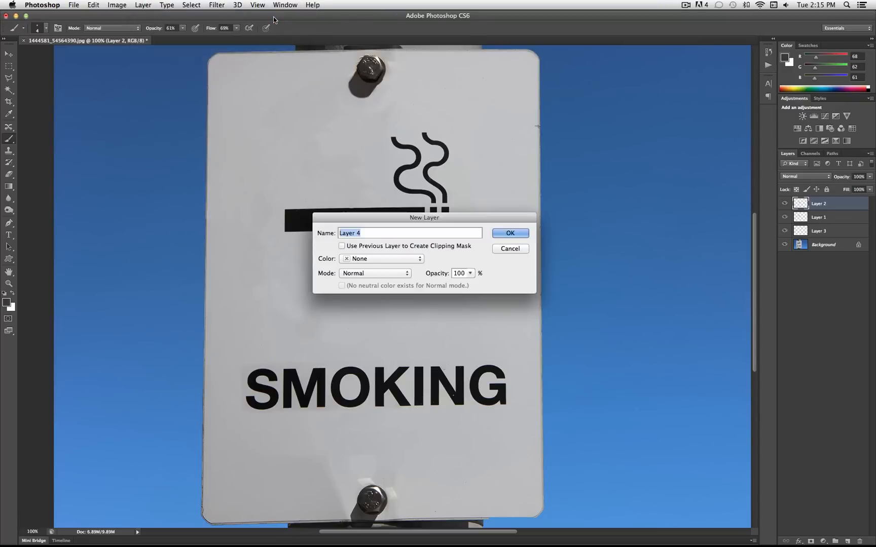
key(Return)
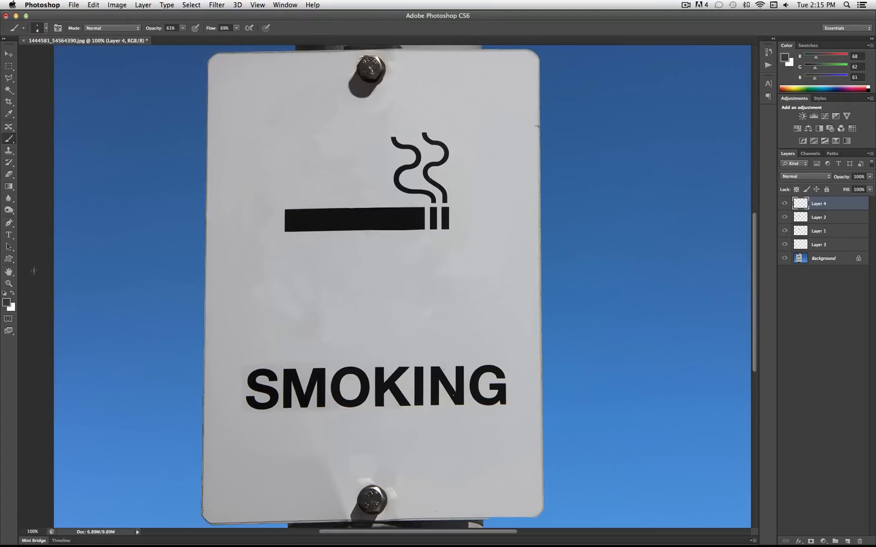
Fill the new Layer 4 with a merged copy of the visible image using Apply Image
click(8, 66)
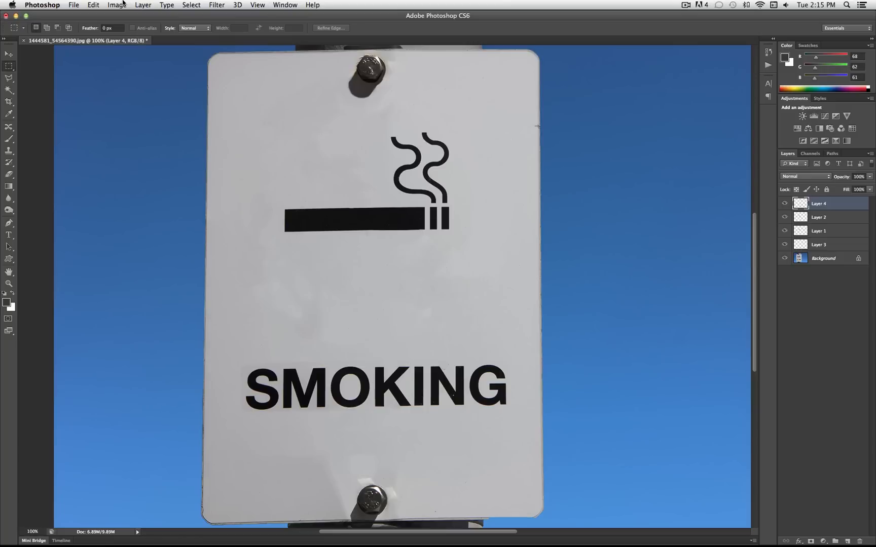
click(120, 5)
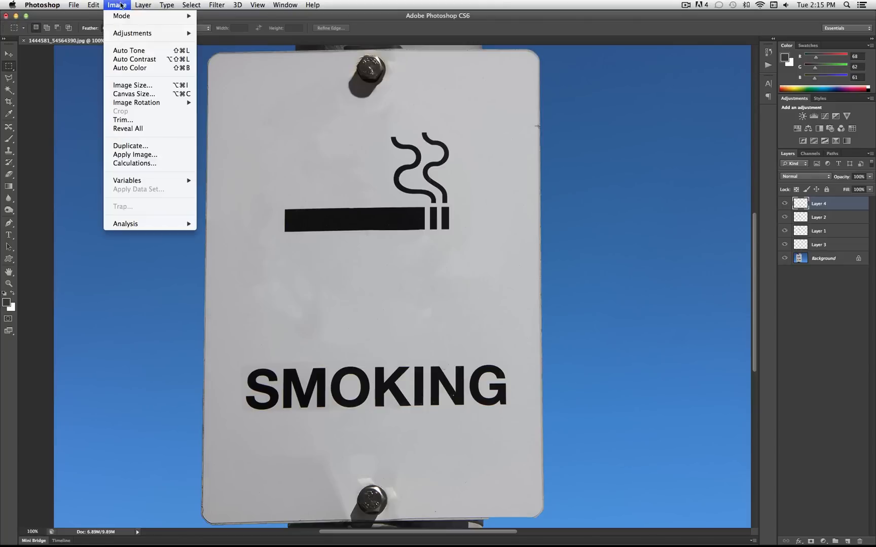
click(164, 162)
click(525, 218)
click(117, 5)
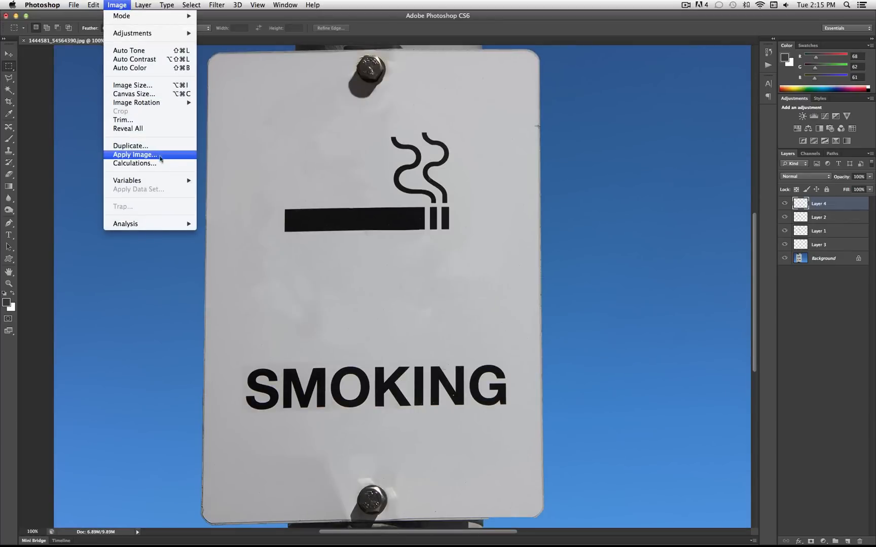
click(152, 154)
click(201, 164)
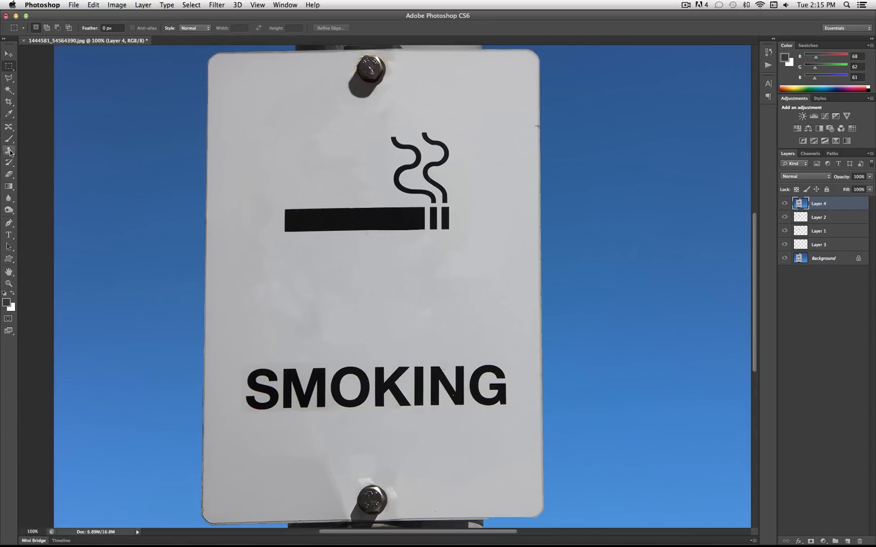
Try to shift the cigarette symbol down by selecting it with a rectangular marquee and using the Move tool
click(9, 126)
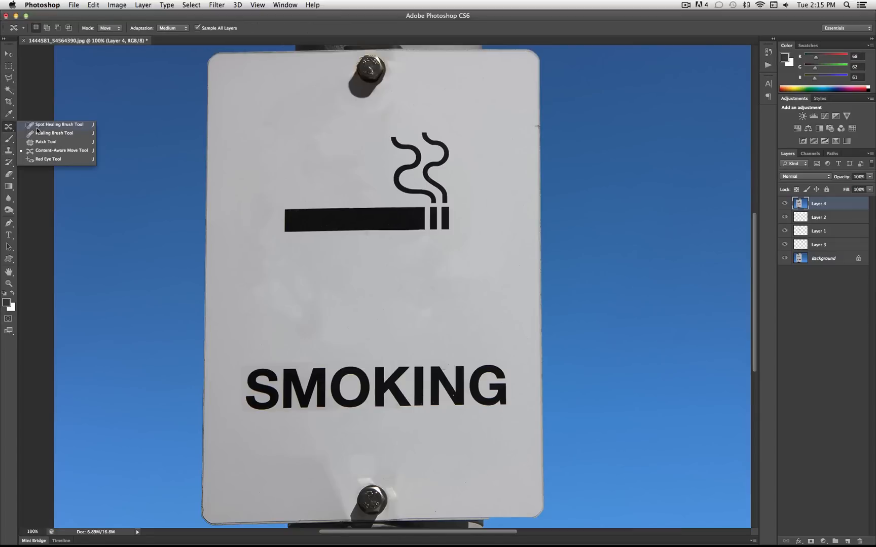
click(46, 153)
key(m)
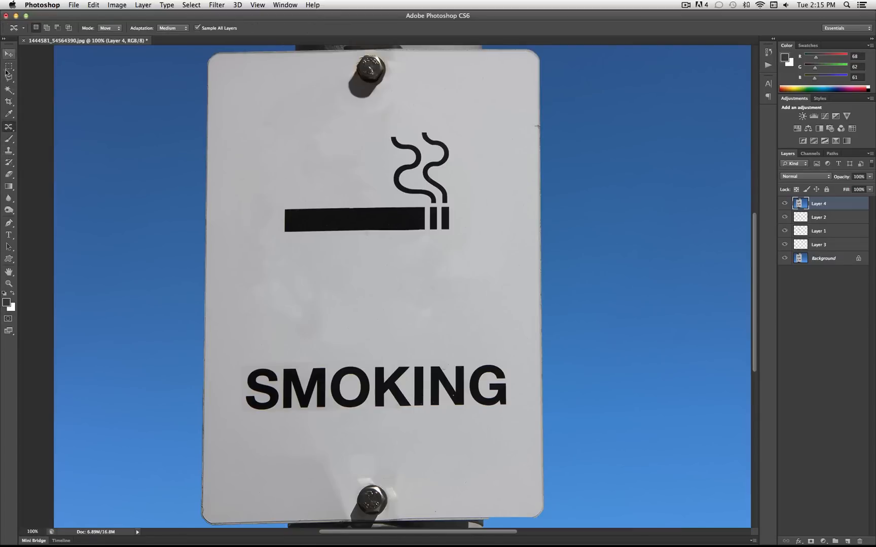
drag(484, 266, 271, 121)
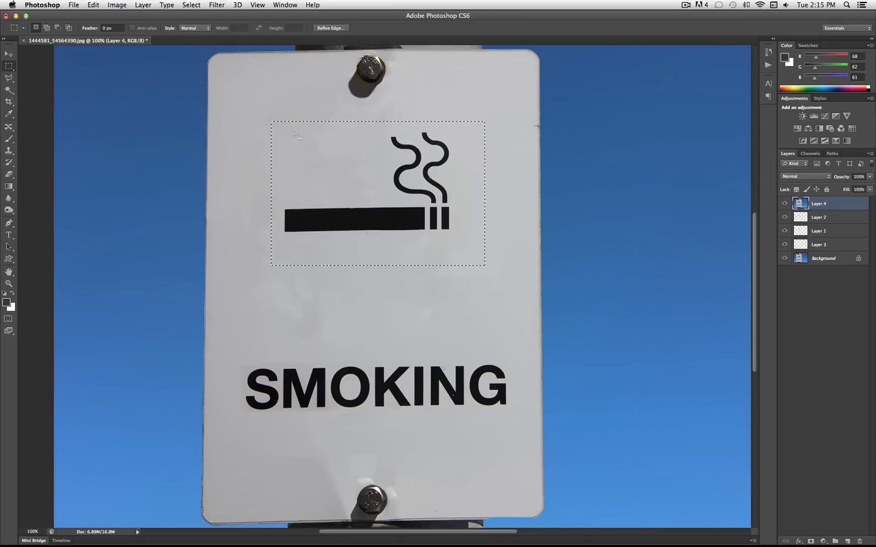
click(9, 54)
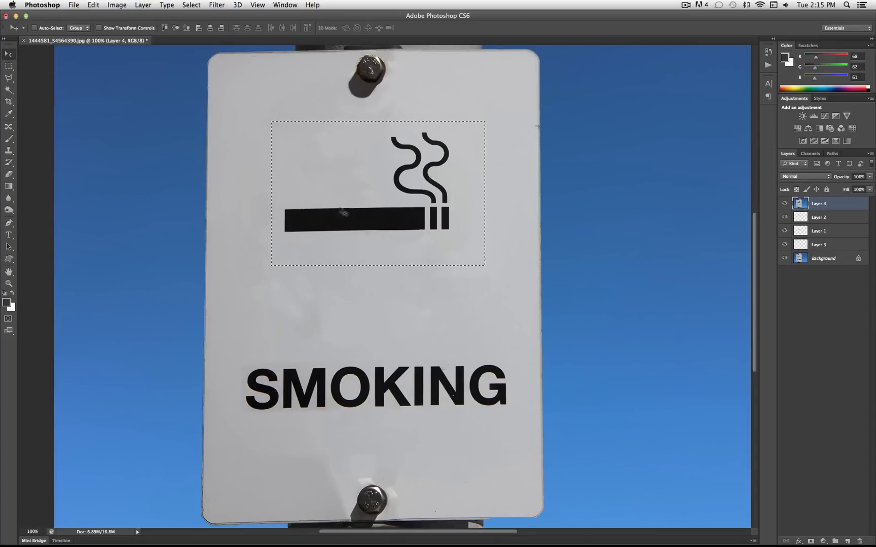
drag(374, 210, 378, 233)
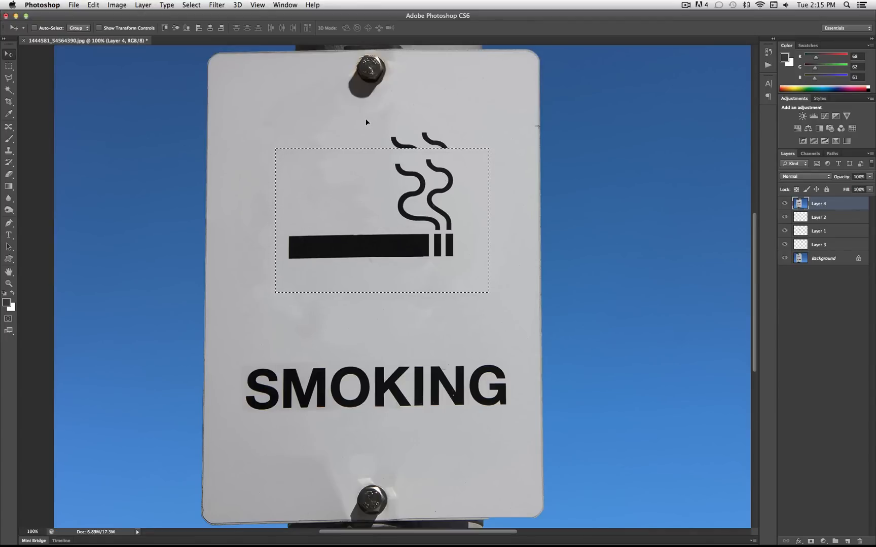
right_click(479, 218)
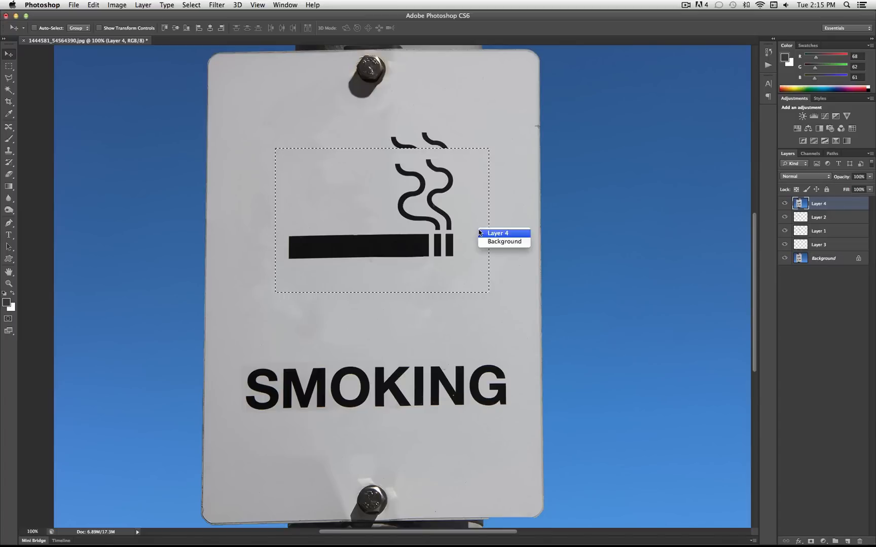
click(420, 212)
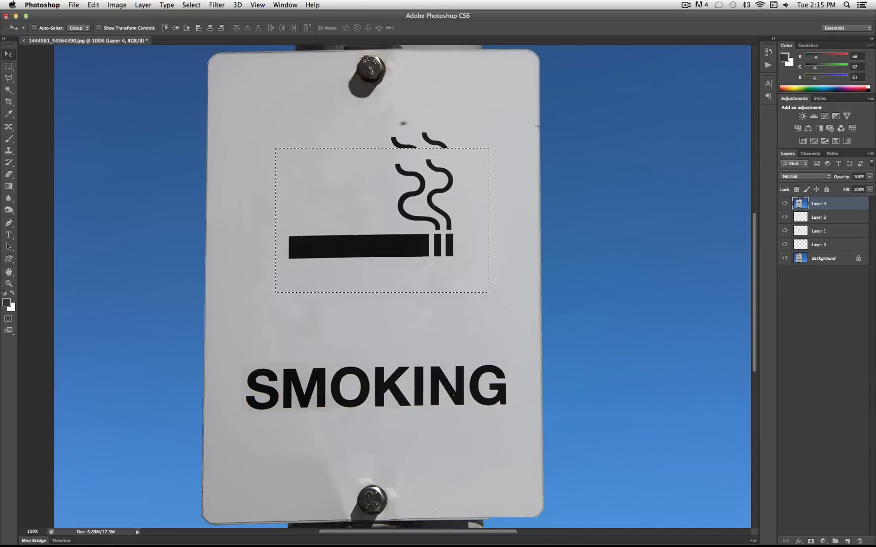
drag(291, 193, 290, 198)
right_click(317, 147)
click(287, 150)
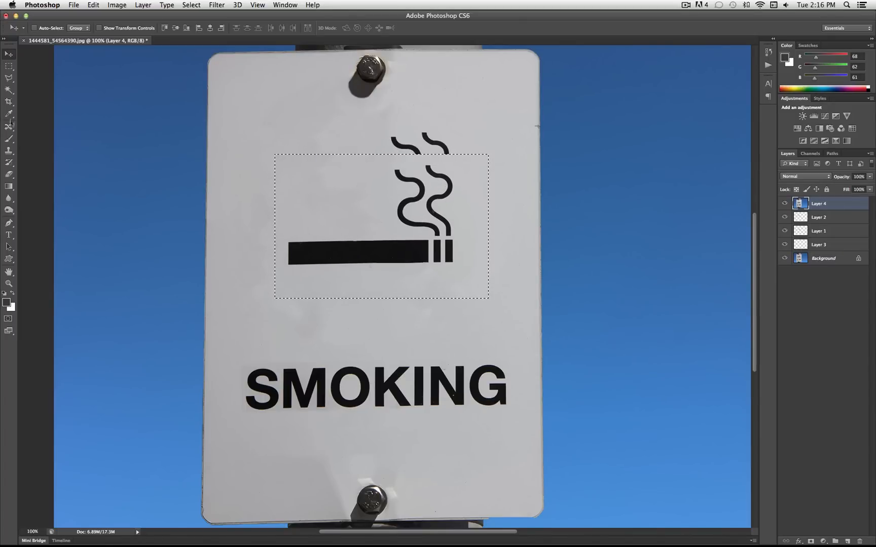
Try to nudge the shifted cigarette symbol slightly upward with Content-Aware Move and deselect it
click(9, 127)
drag(404, 224, 401, 217)
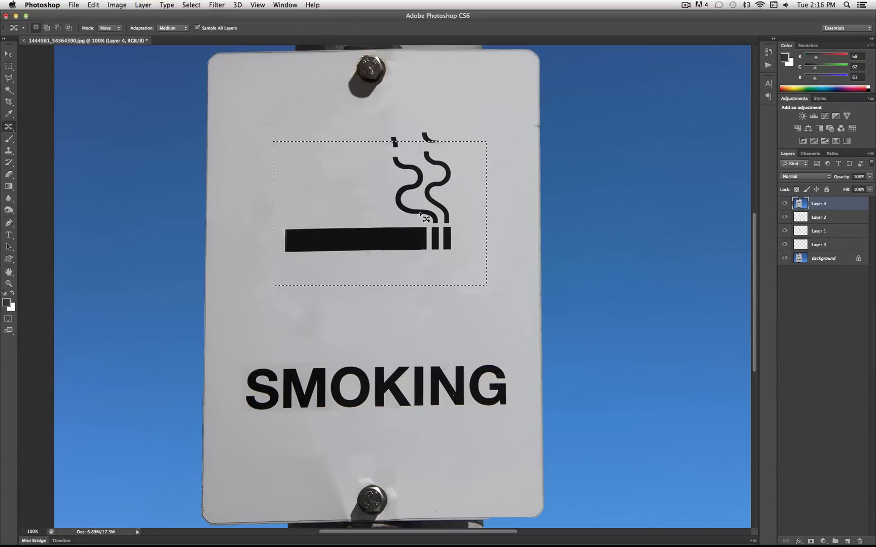
right_click(411, 190)
click(354, 185)
click(8, 67)
right_click(369, 217)
click(378, 226)
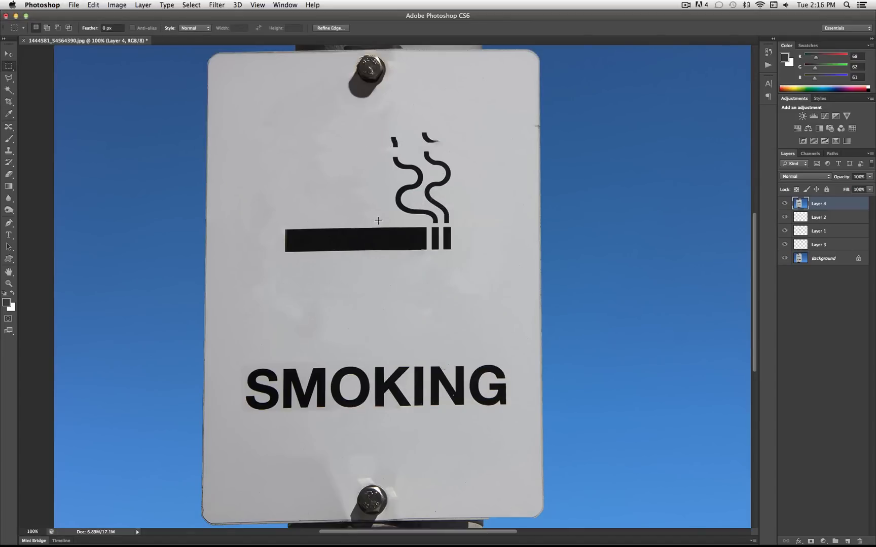
Undo the moves of the cigarette symbol and clear the selection around it
key(super+alt+z)
key(super+alt+z)
key(super+alt+z)
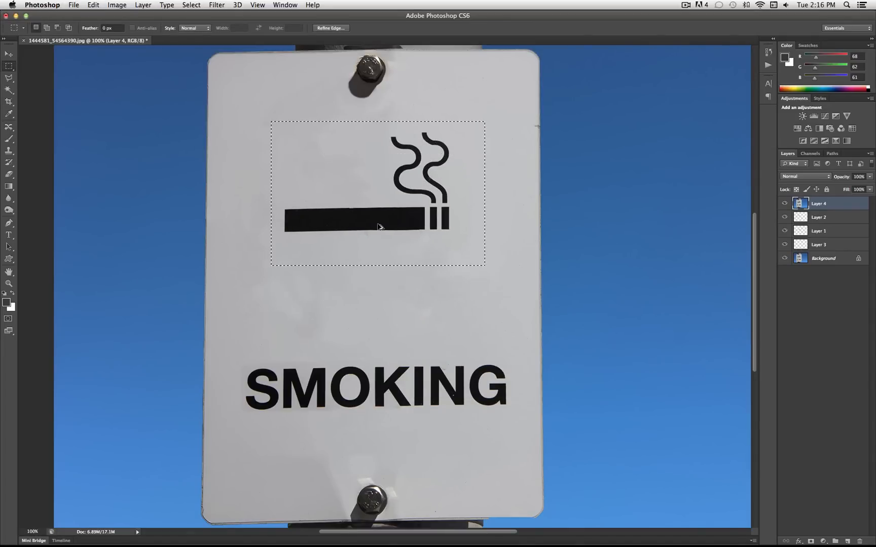
right_click(377, 211)
click(388, 216)
Select the cigarette symbol with a rectangular marquee and shift it down towards the word SMOKING with Content-Aware Move, then deselect
click(10, 128)
right_click(11, 129)
click(47, 151)
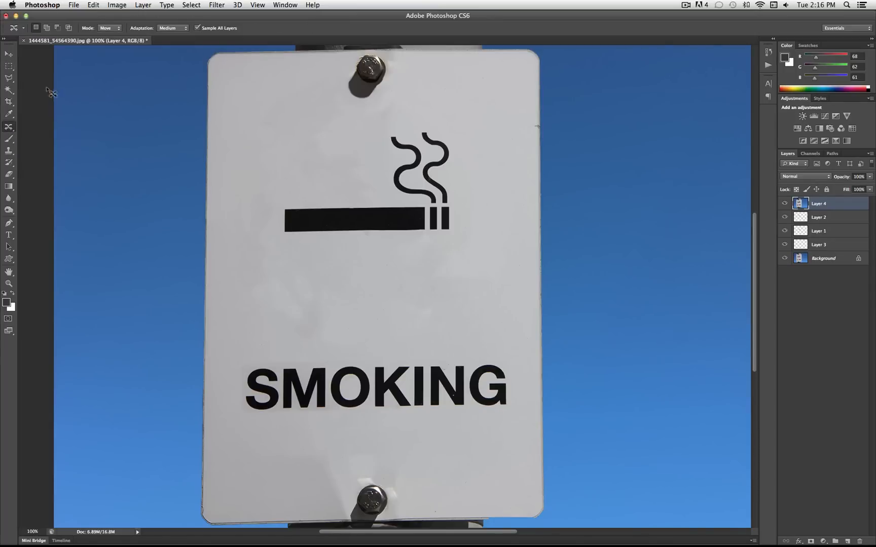
click(10, 66)
drag(479, 127, 269, 259)
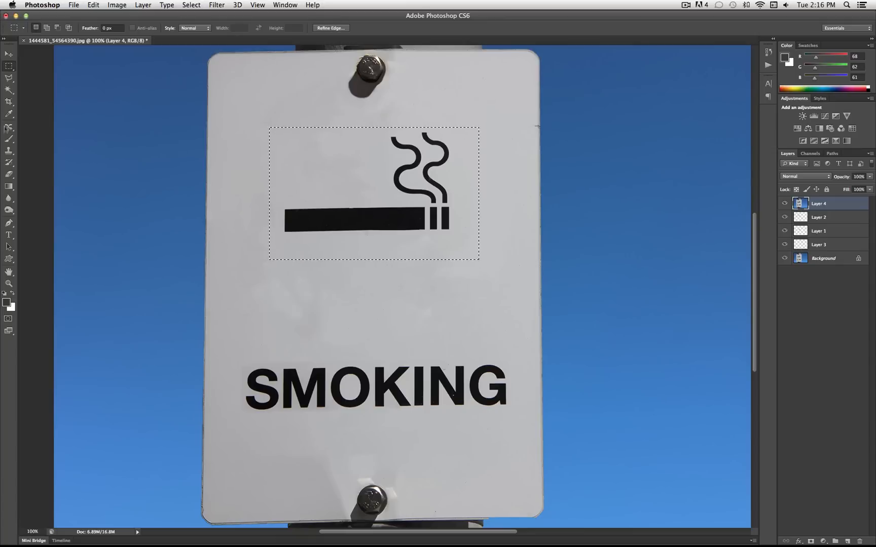
click(9, 127)
click(48, 151)
drag(418, 166, 422, 203)
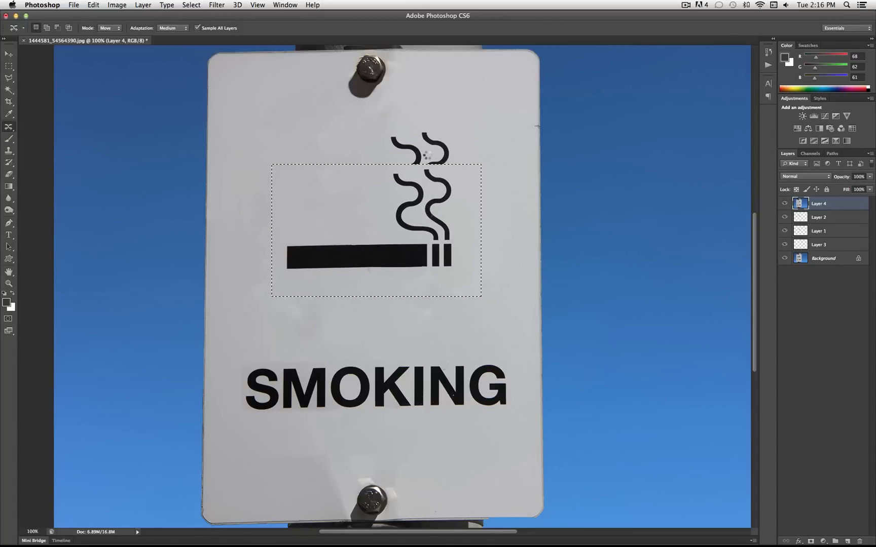
key(super+d)
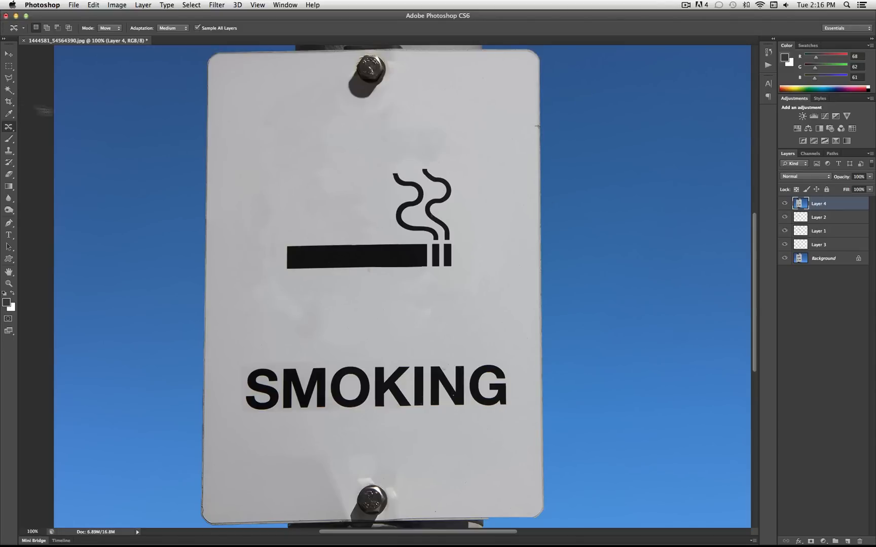
click(9, 66)
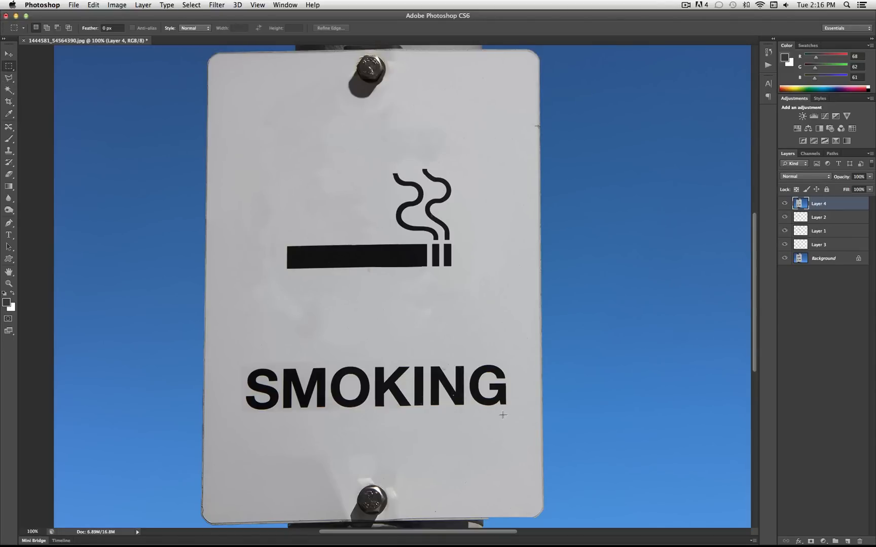
mouse_move(509, 410)
mouse_down()
mouse_move(380, 369)
mouse_move(250, 355)
mouse_move(232, 364)
mouse_move(380, 430)
mouse_move(511, 418)
mouse_up()
right_click(256, 363)
click(271, 368)
right_click(476, 367)
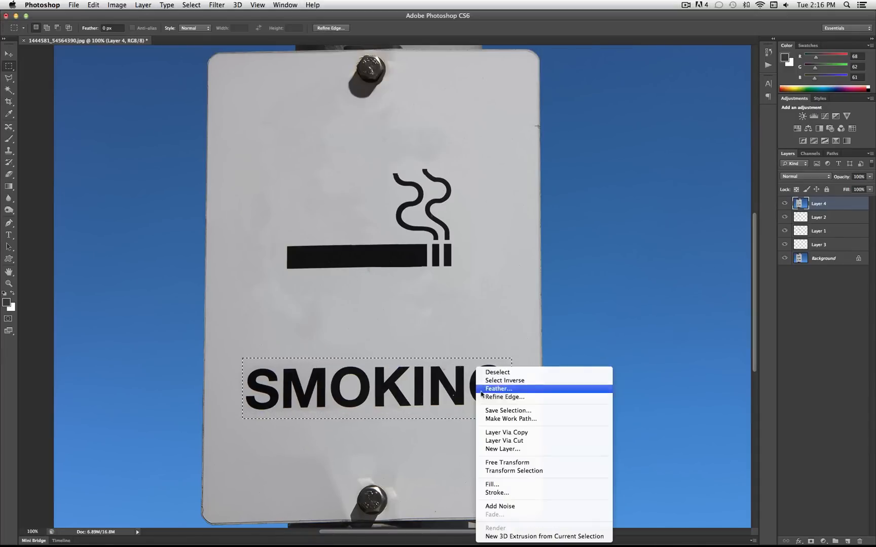
click(489, 374)
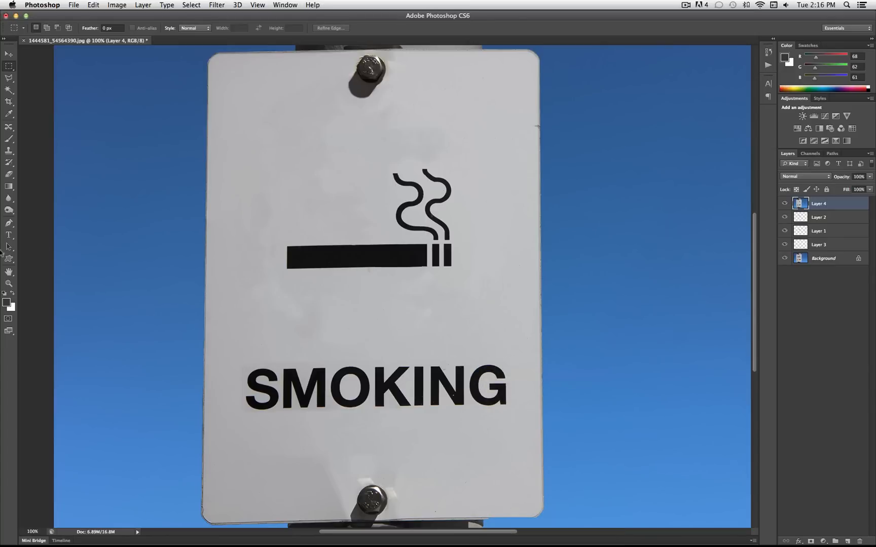
Add the text KEEP in 30 pt Arial Bold just above the word SMOKING
click(9, 234)
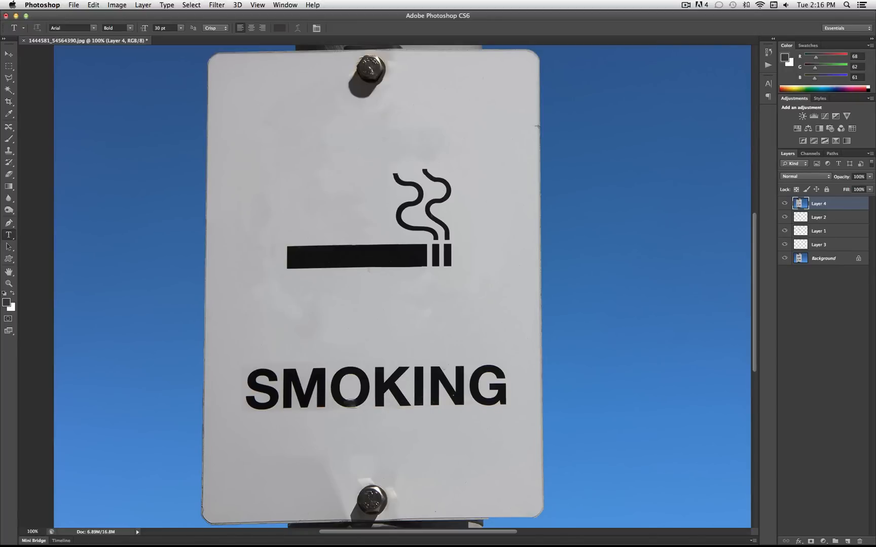
click(9, 66)
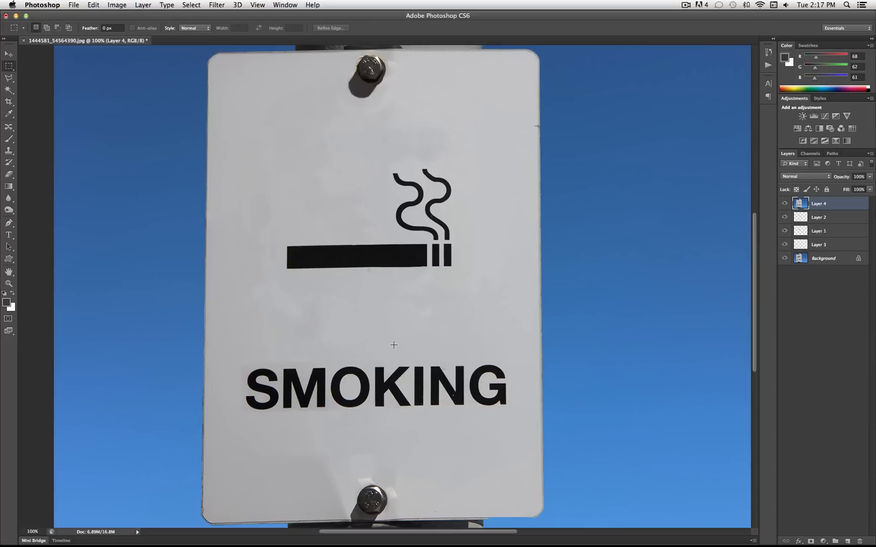
click(9, 235)
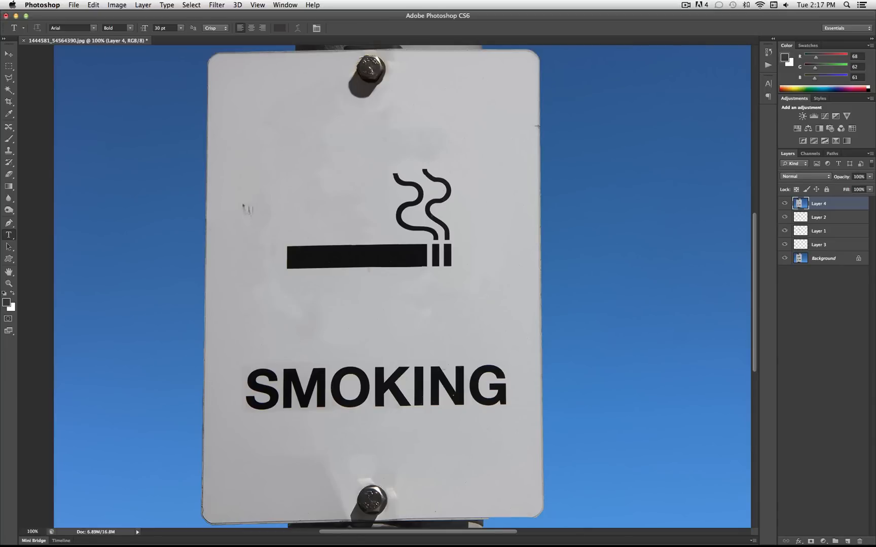
click(269, 345)
text(KEEP)
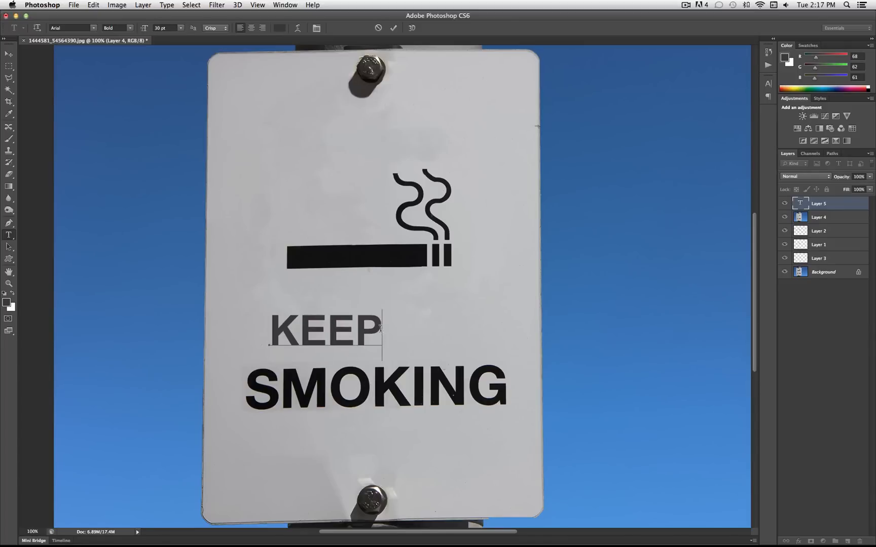
Recolour the KEEP text to near-black #0d0a0e sampled from the SMOKING lettering and commit the text
drag(381, 328, 208, 327)
click(7, 303)
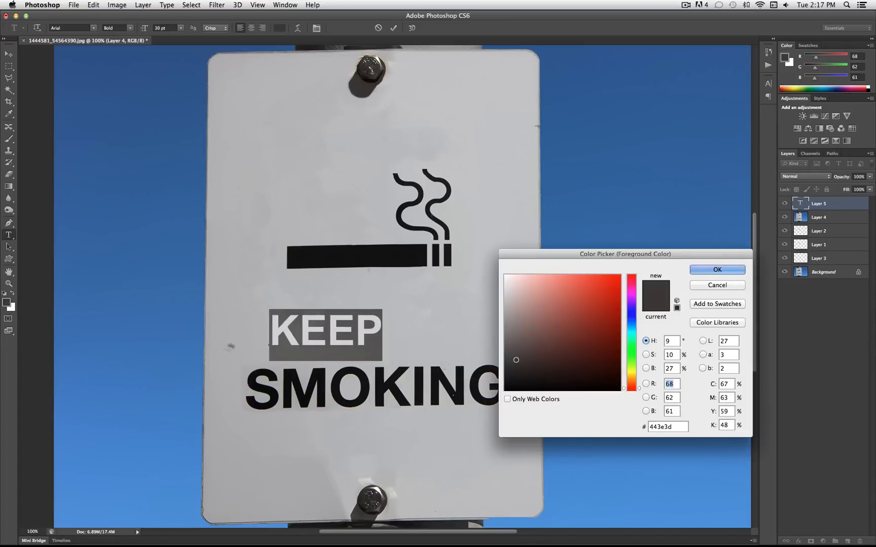
click(292, 371)
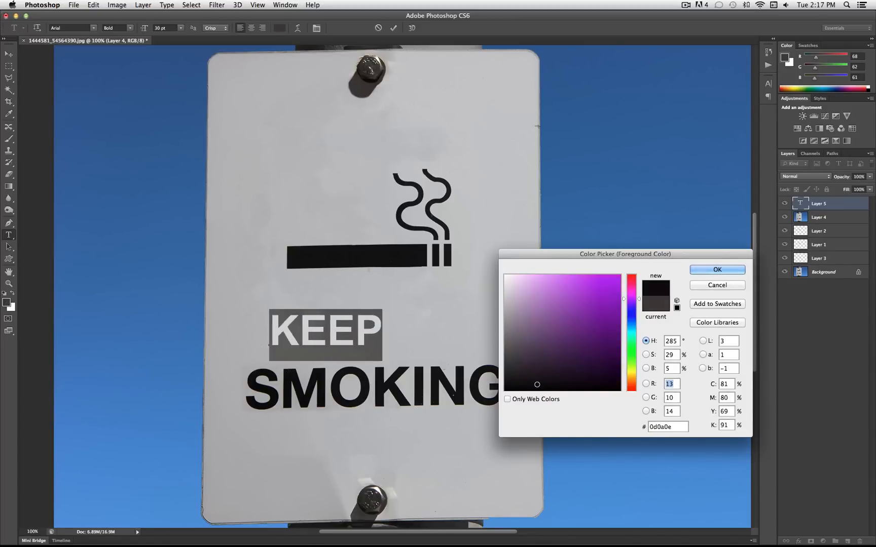
click(716, 272)
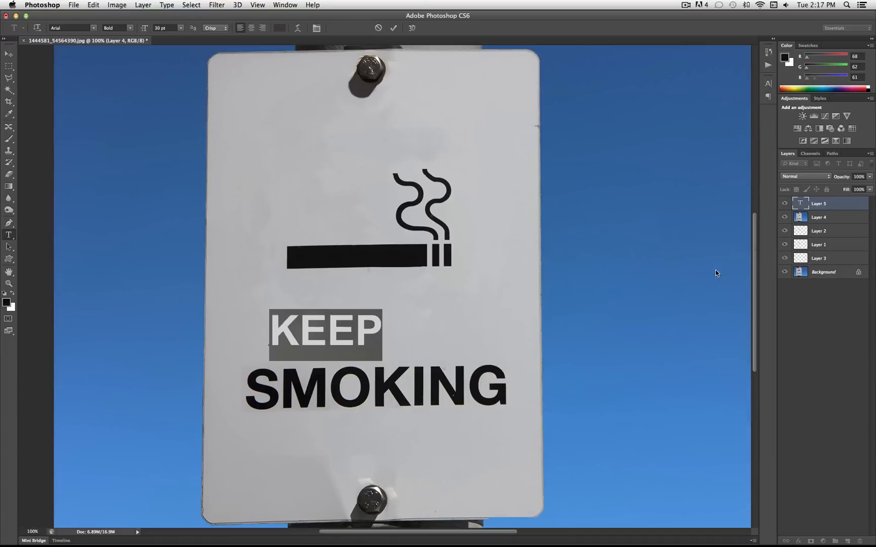
click(377, 330)
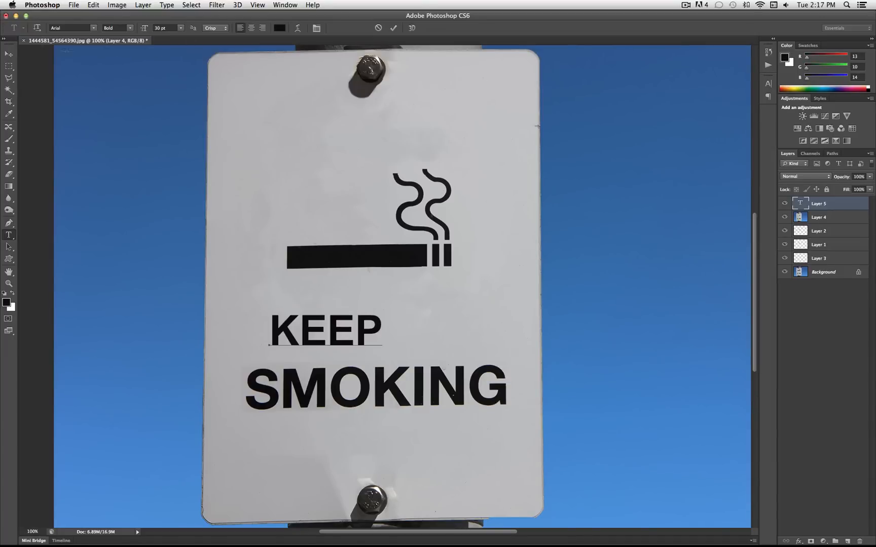
click(8, 54)
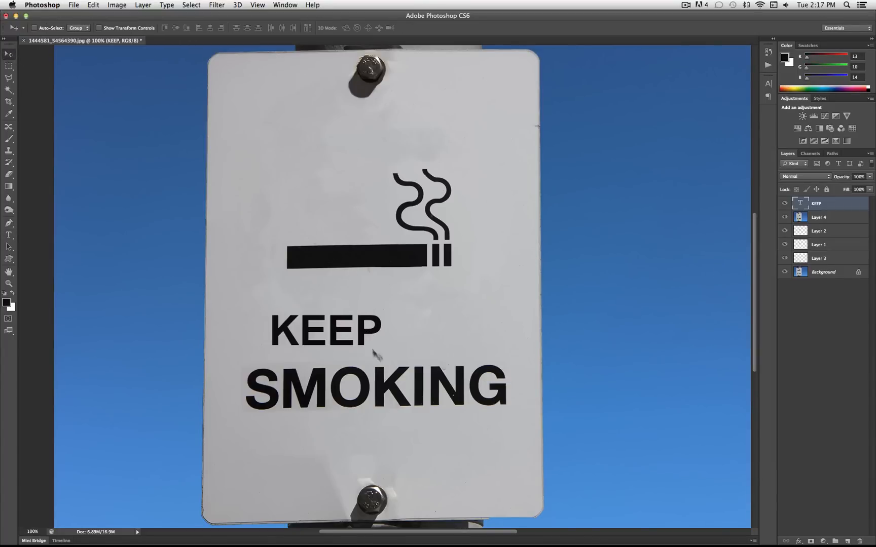
Scale the KEEP text up to about 139% and place it just above SMOKING, aligned with that word's left edge
key(super+t)
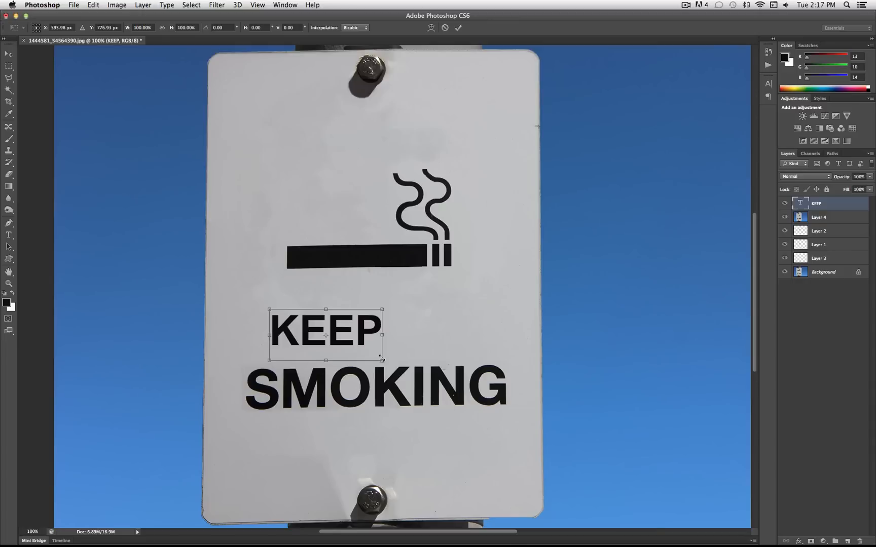
drag(382, 360, 411, 374)
drag(365, 330, 401, 378)
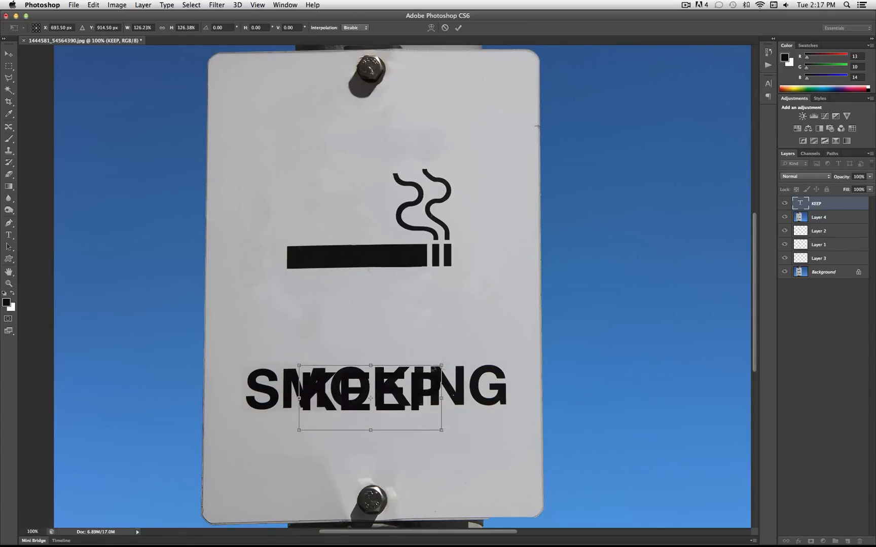
drag(449, 363, 362, 335)
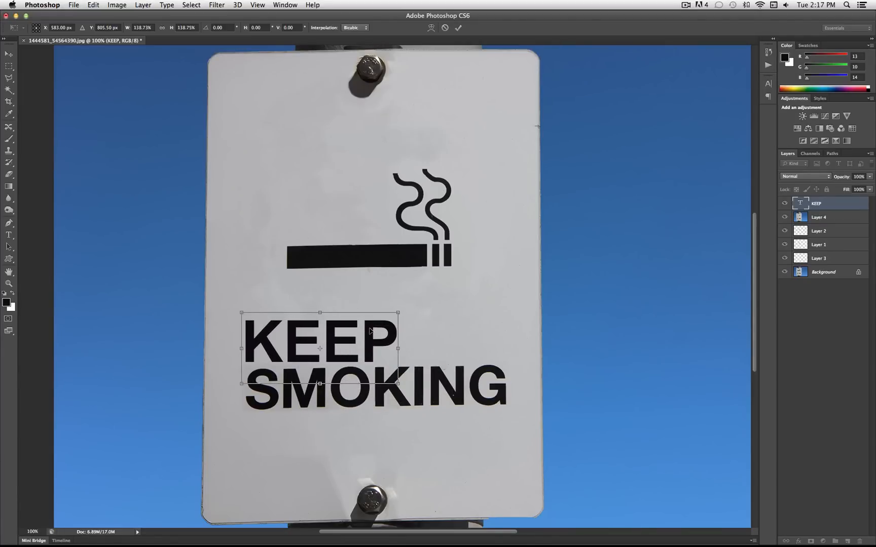
key(Return)
mouse_move(379, 396)
mouse_down()
mouse_move(390, 399)
mouse_move(379, 399)
mouse_up()
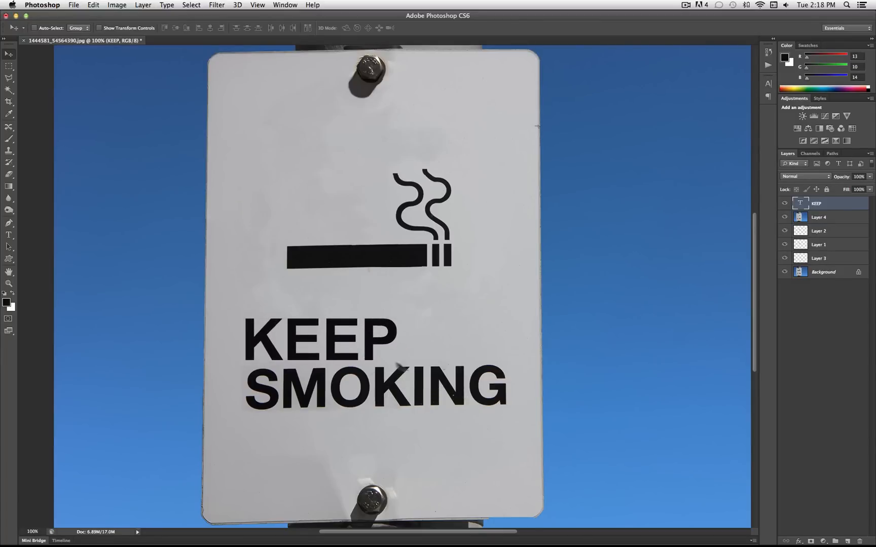
Rotate the KEEP text about -0.69° with Free Transform, nudge it slightly right, and apply the transformation
click(102, 5)
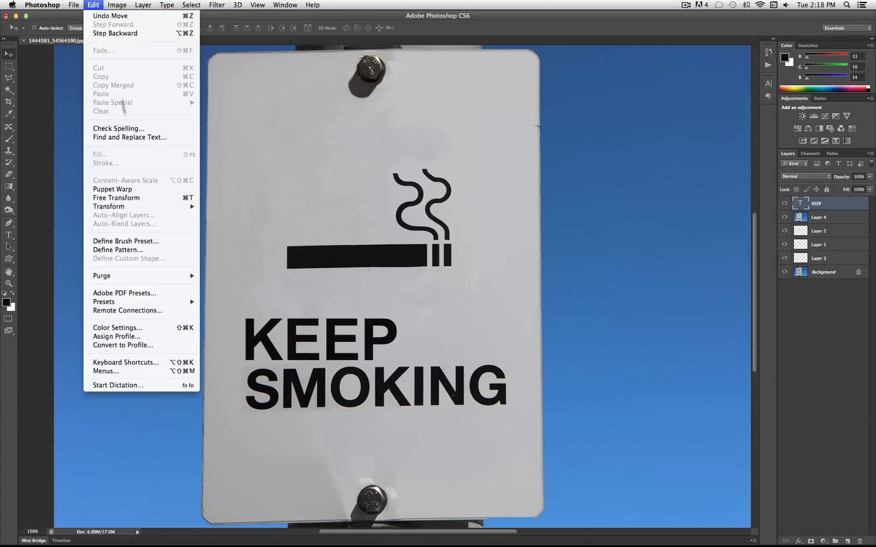
mouse_move(82, 2)
click(147, 191)
drag(447, 354, 447, 353)
drag(354, 327, 359, 328)
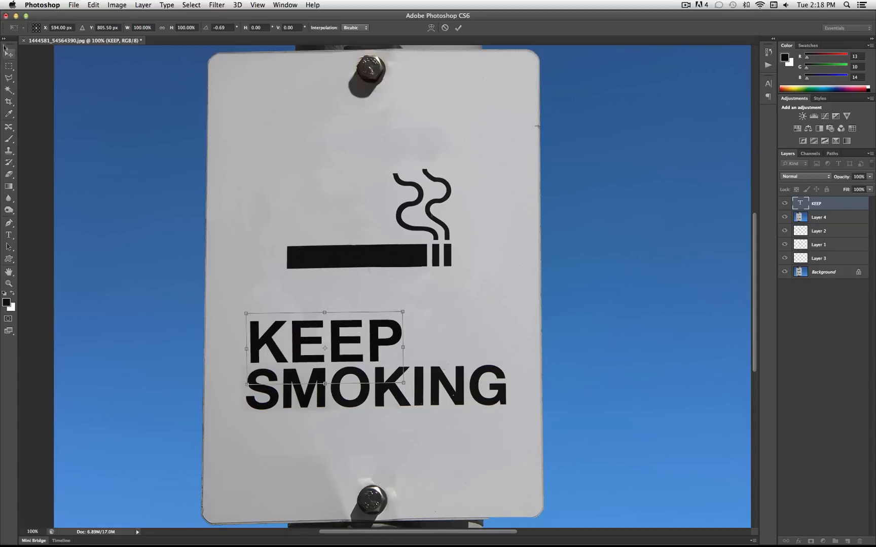
click(10, 59)
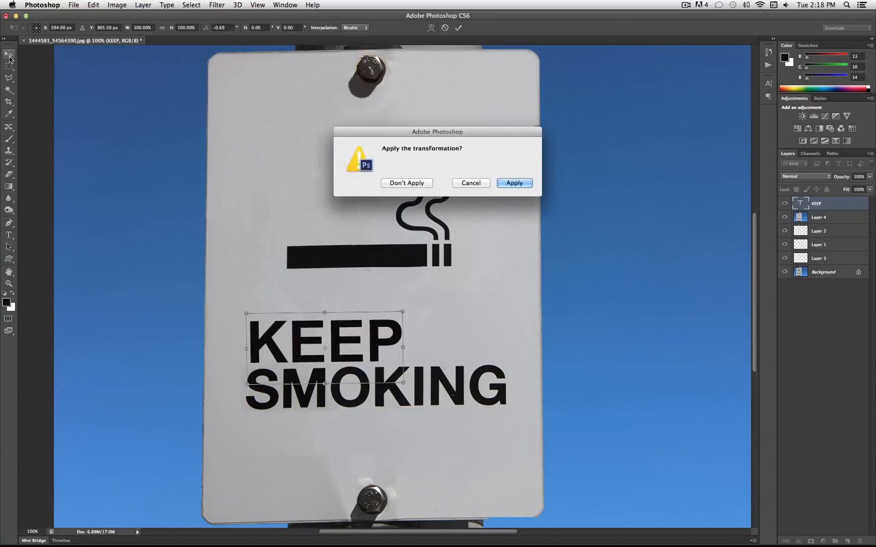
key(Return)
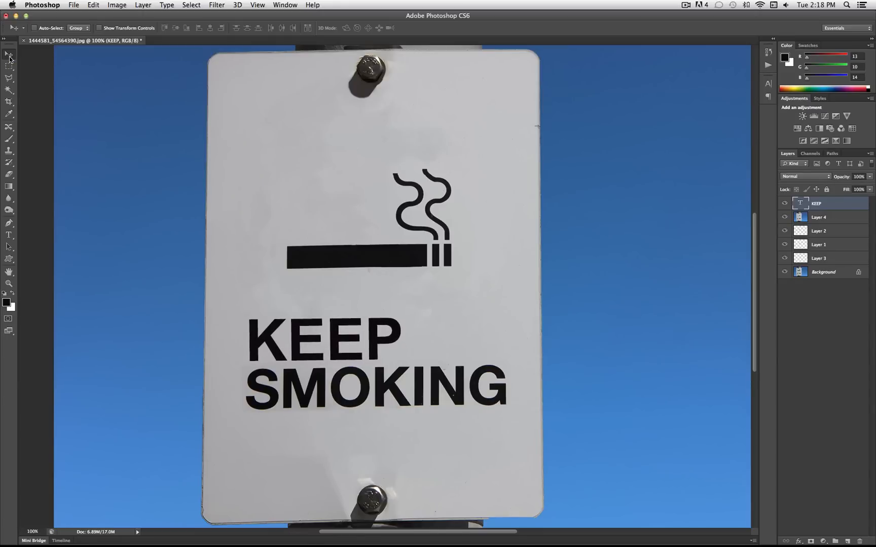
Skew the KEEP text slightly to follow the slant of the SMOKING lettering and commit the transform
click(93, 5)
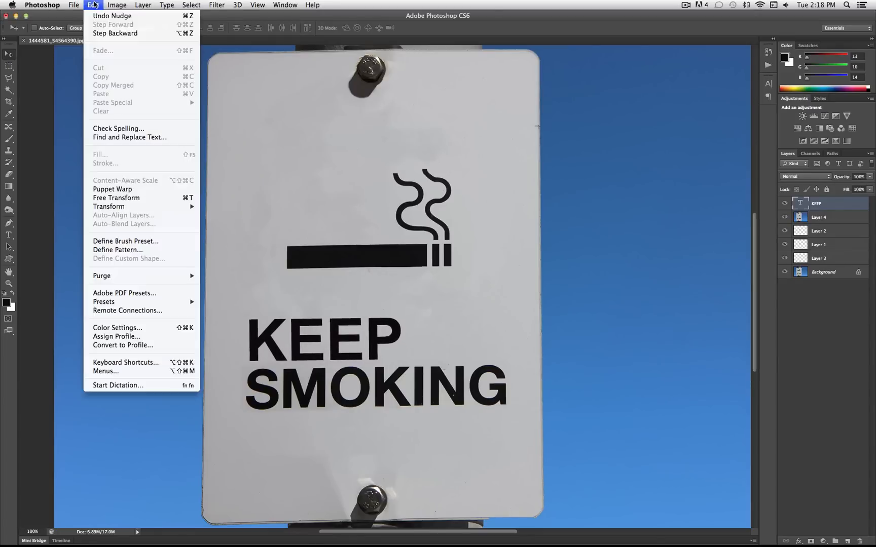
mouse_move(139, 207)
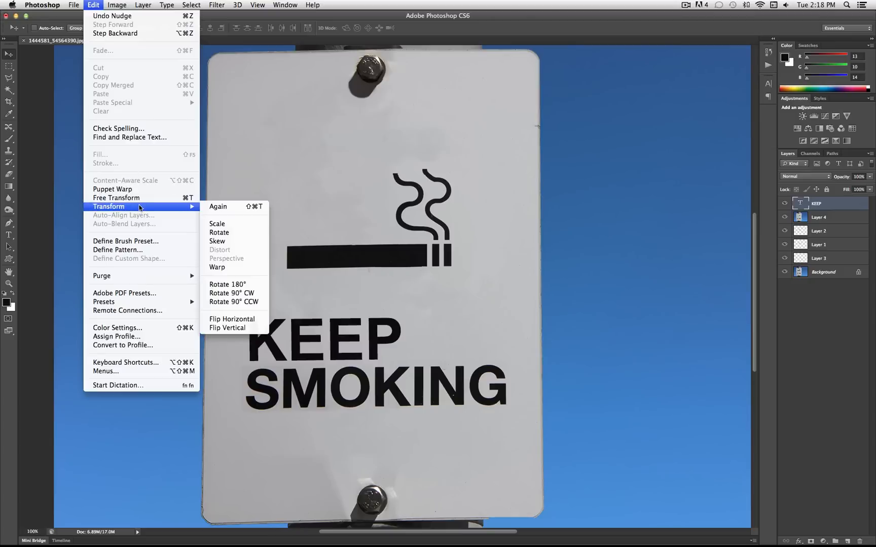
click(217, 241)
drag(384, 310, 403, 311)
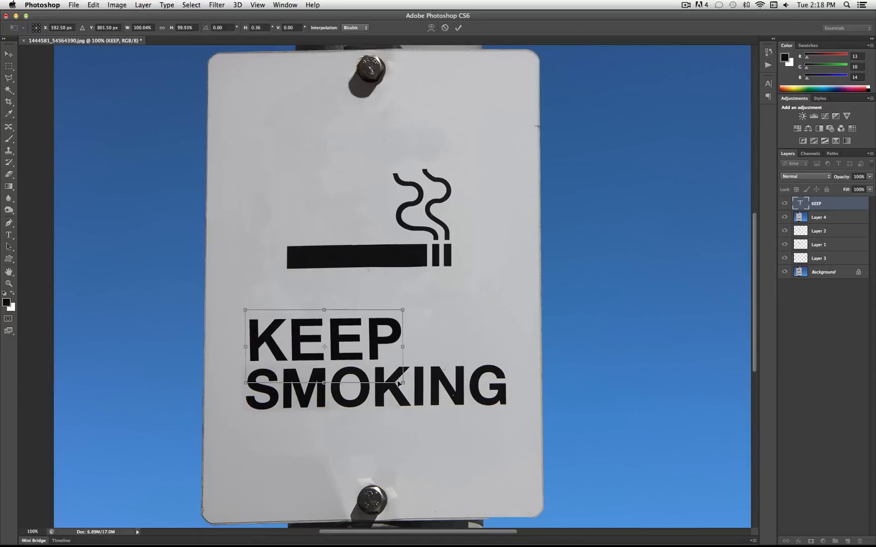
drag(403, 384, 400, 370)
key(Return)
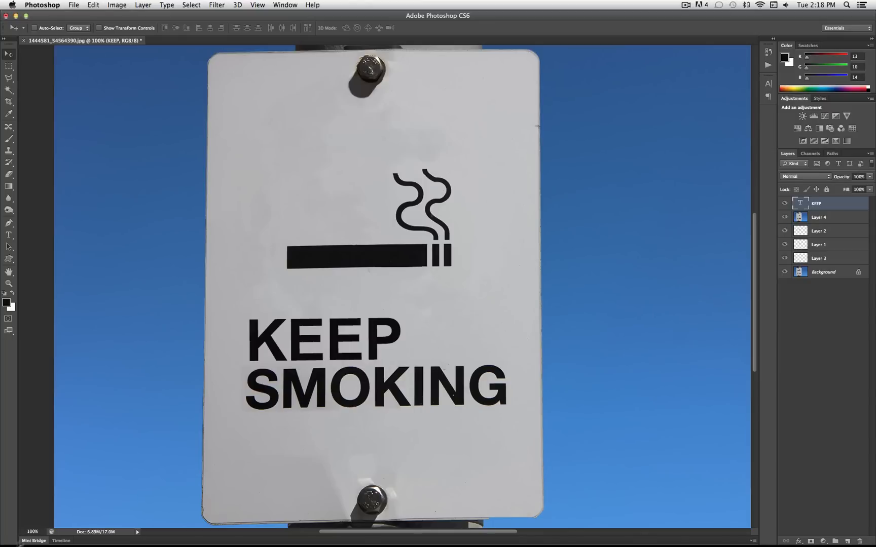
Rasterize the KEEP text layer
scroll(260, 423, up, 2)
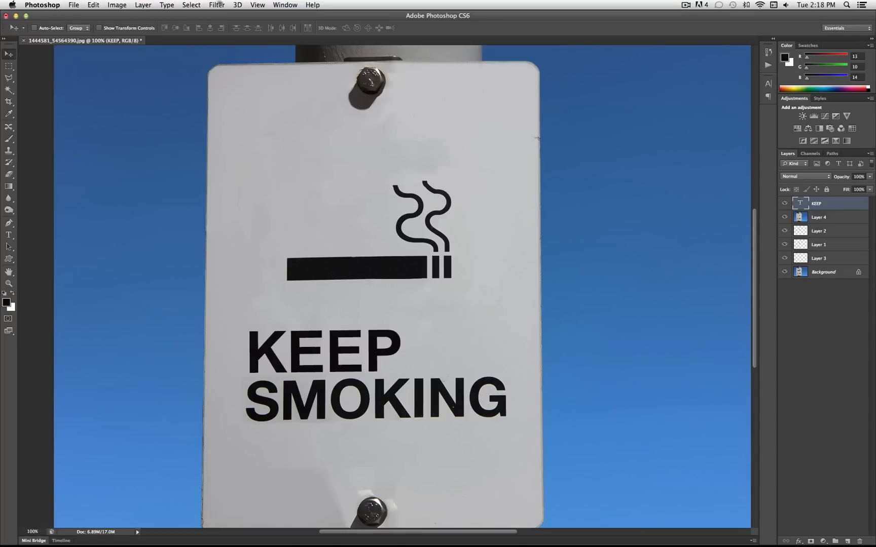
click(216, 4)
click(216, 4)
right_click(809, 202)
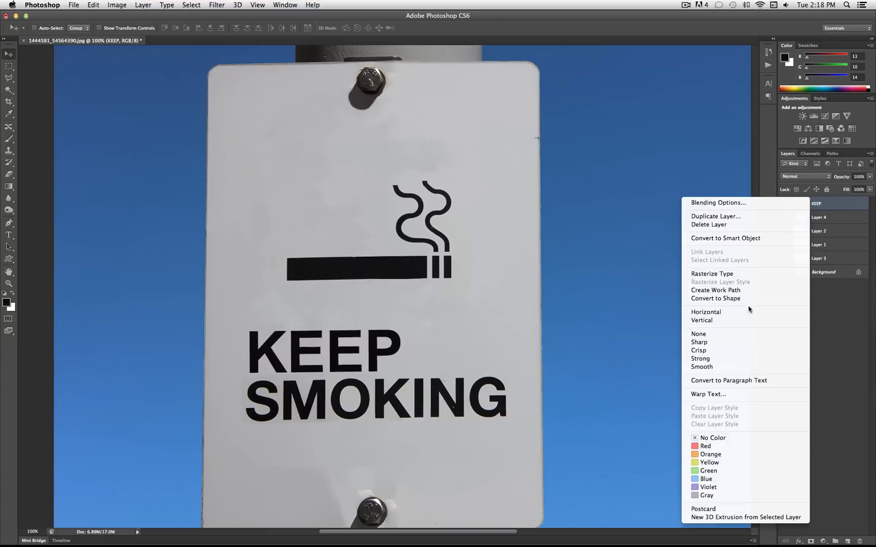
click(744, 277)
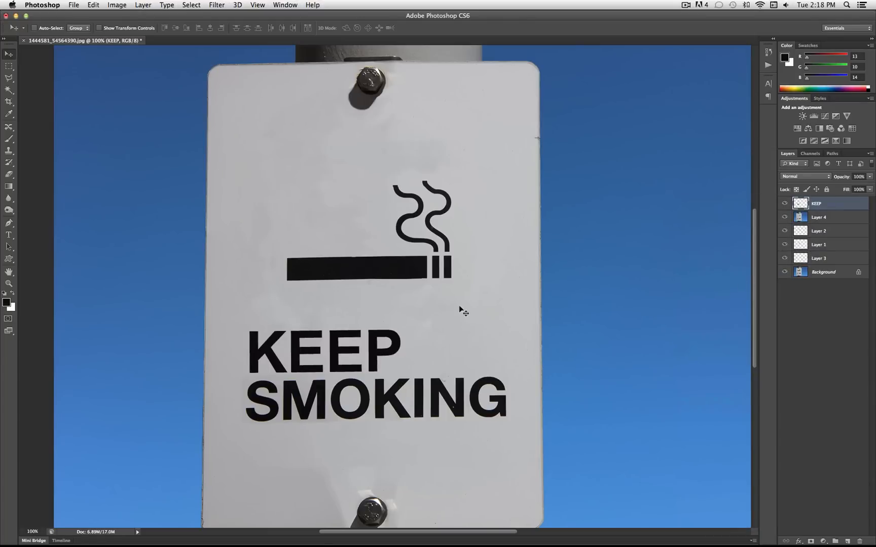
Slant the top edge of the rasterized KEEP lettering slightly left with Free Transform to match SMOKING, and commit it
key(super+t)
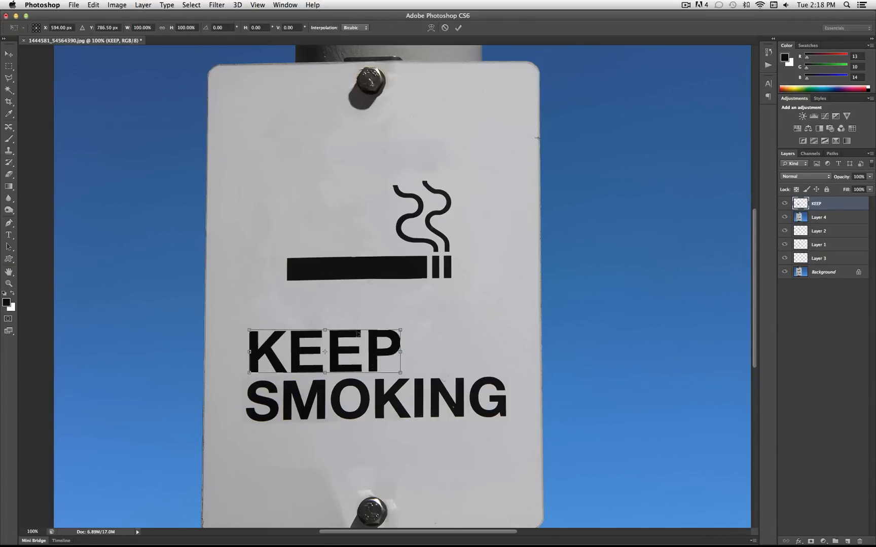
drag(327, 332, 325, 330)
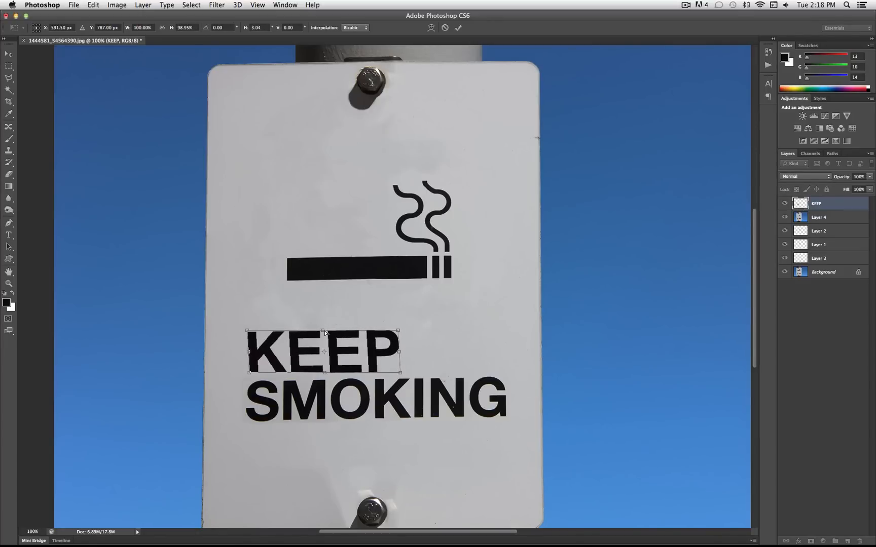
drag(324, 334, 327, 330)
key(Return)
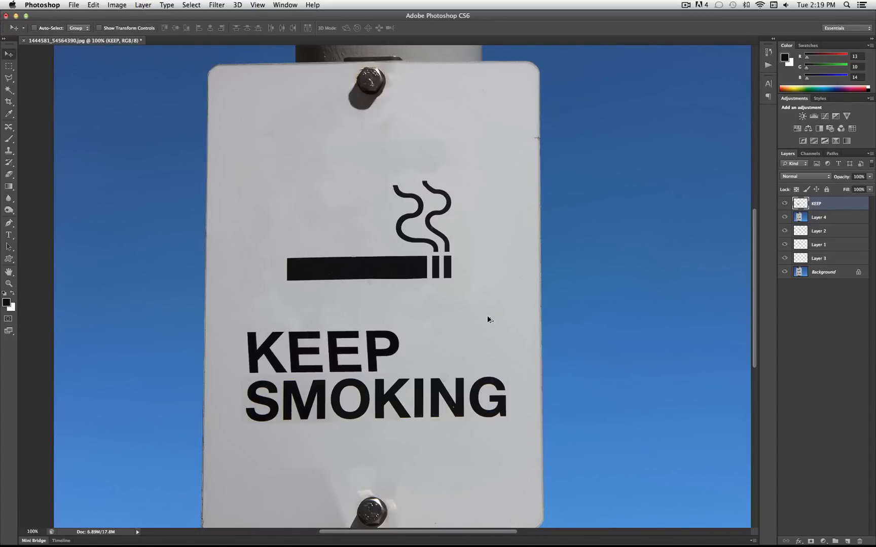
key(super+t)
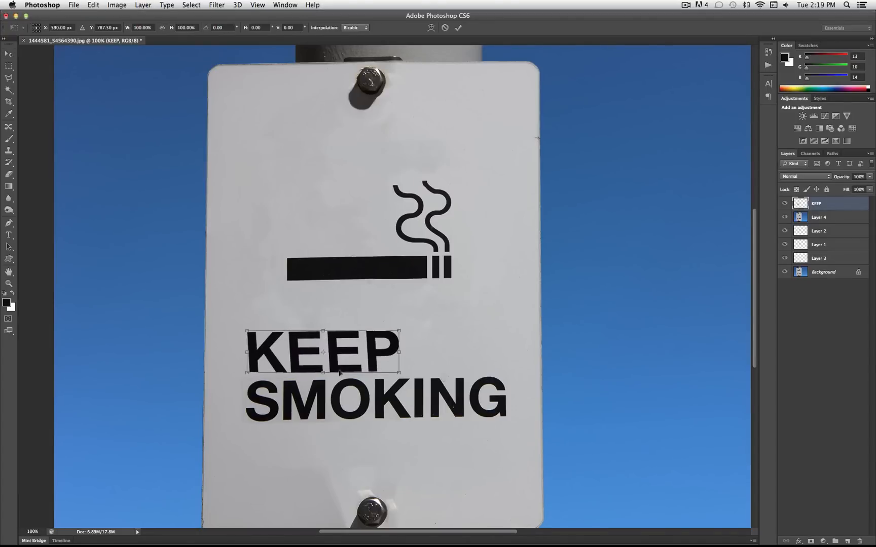
click(400, 375)
key(Return)
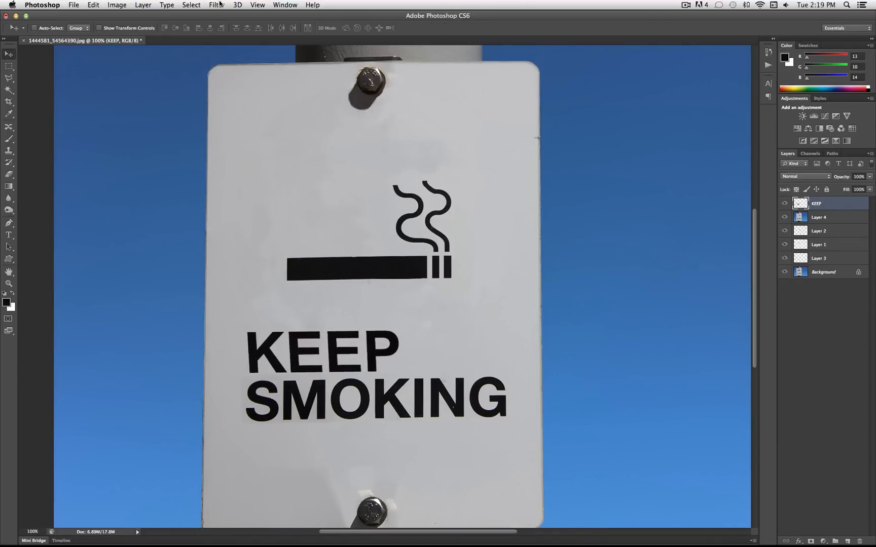
Switch to the Brush tool and set the foreground colour to light grey #c1c2c4 sampled from the sign's surface
click(9, 139)
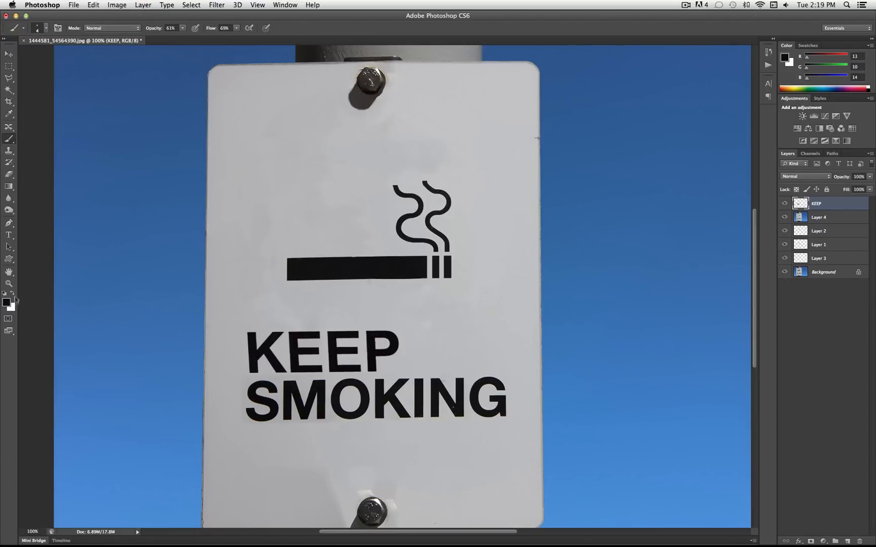
click(7, 303)
click(445, 430)
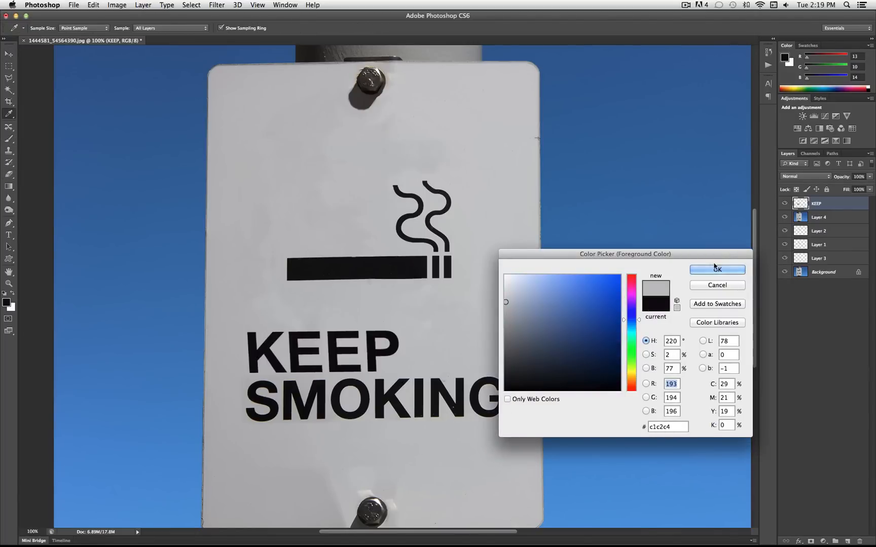
click(717, 269)
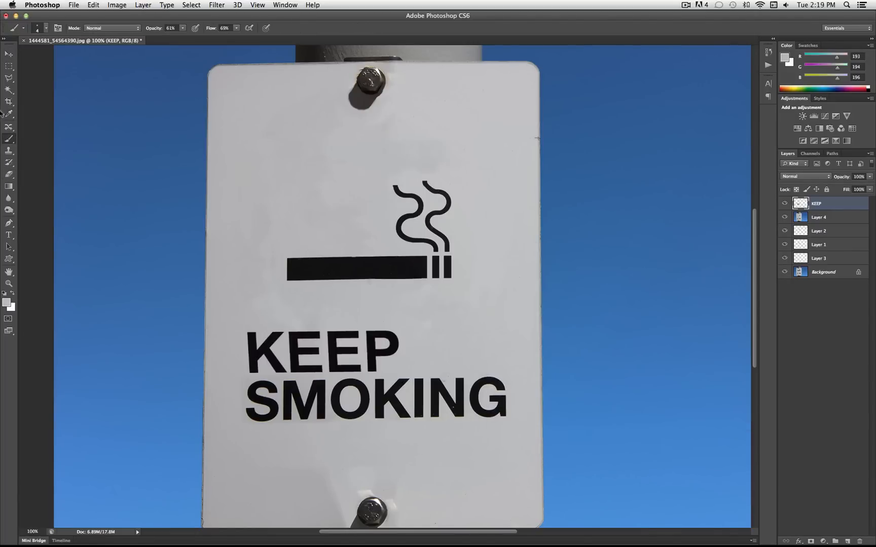
Dab tiny grey wear specks onto the KEEP letters with a 2 px brush of reduced hardness
click(46, 29)
drag(18, 56, 14, 57)
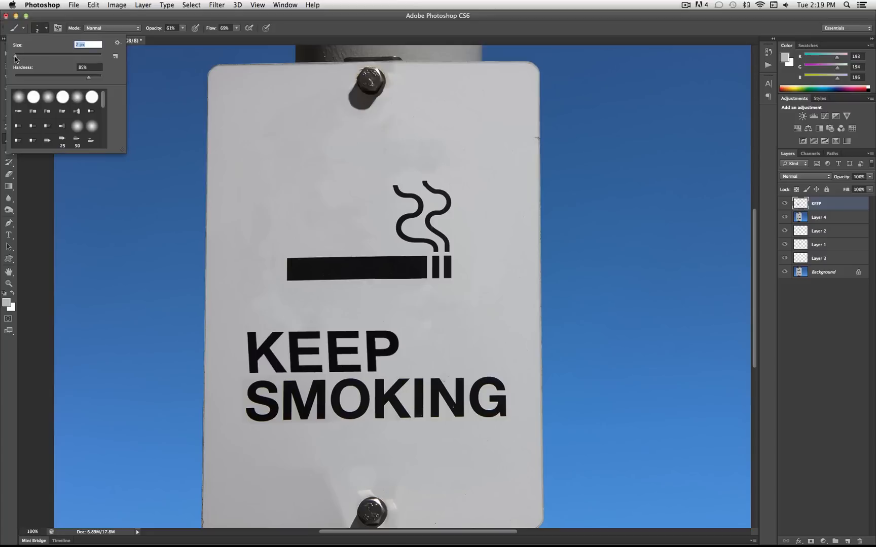
drag(89, 77, 6, 80)
click(46, 30)
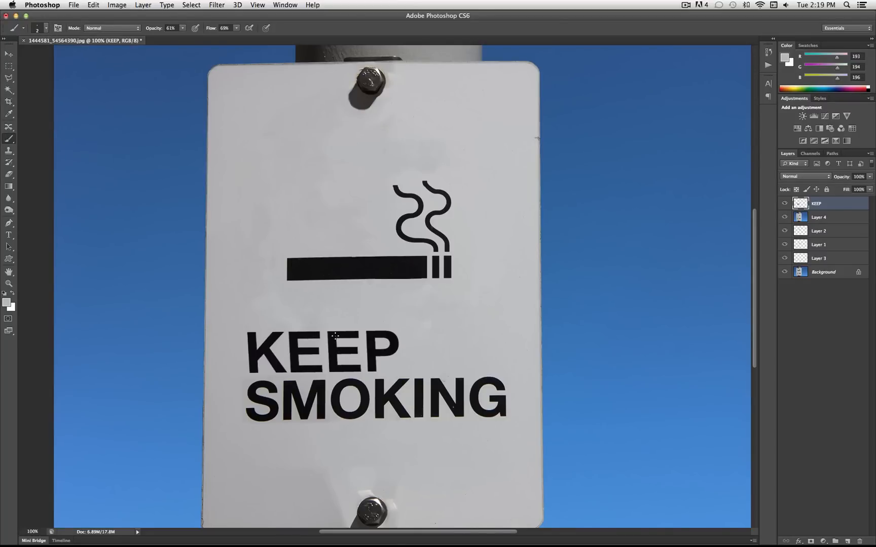
click(370, 356)
scroll(285, 277, down, 5)
scroll(286, 278, up, 4)
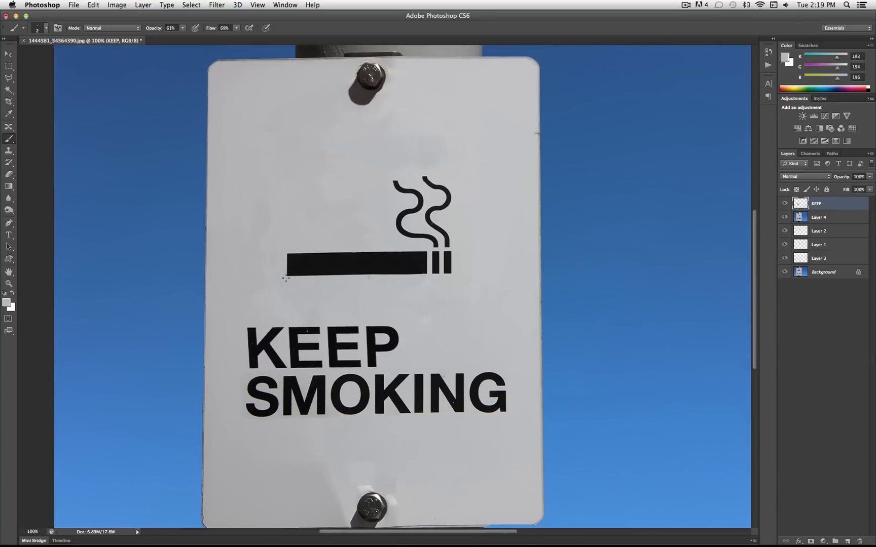
scroll(285, 279, down, 5)
scroll(285, 278, up, 4)
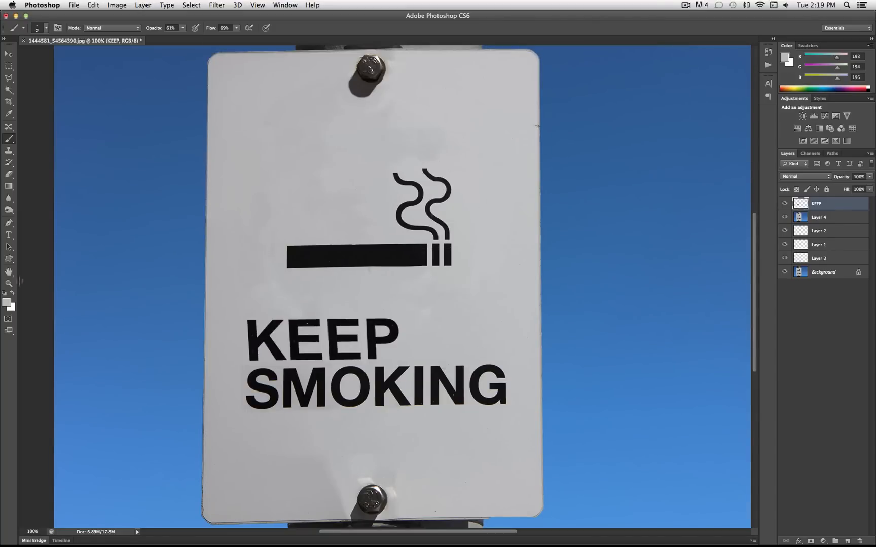
Choose the dog silhouette for the Custom Shape tool and set the foreground colour to near-black #100e10 sampled from the cigarette
drag(9, 259, 55, 303)
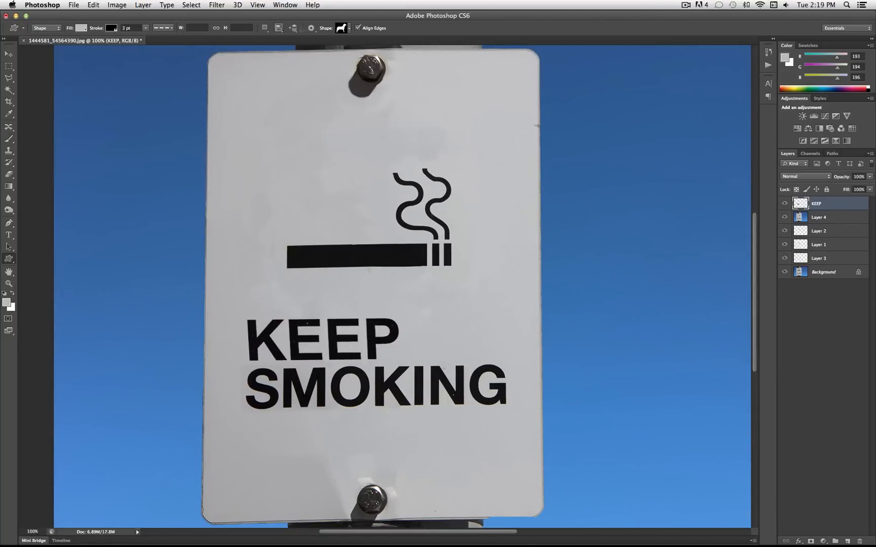
click(349, 29)
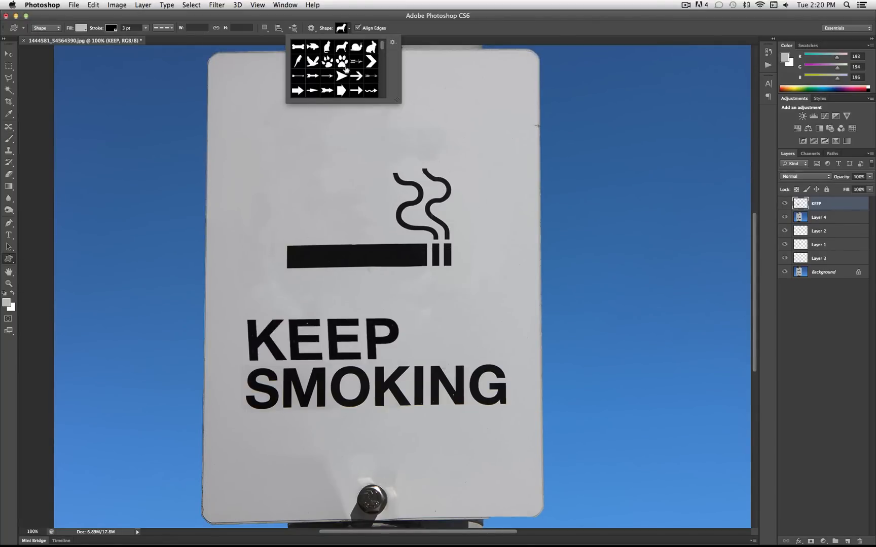
click(344, 49)
click(349, 29)
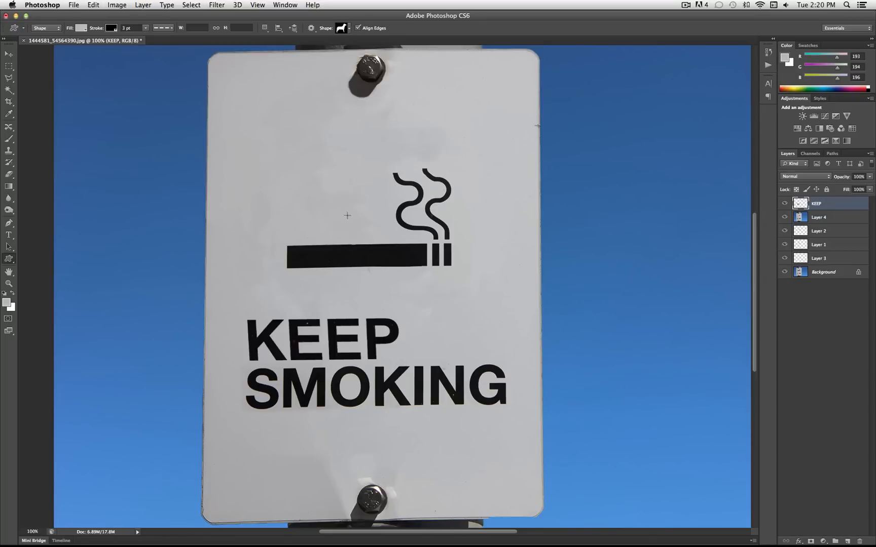
click(7, 303)
click(377, 248)
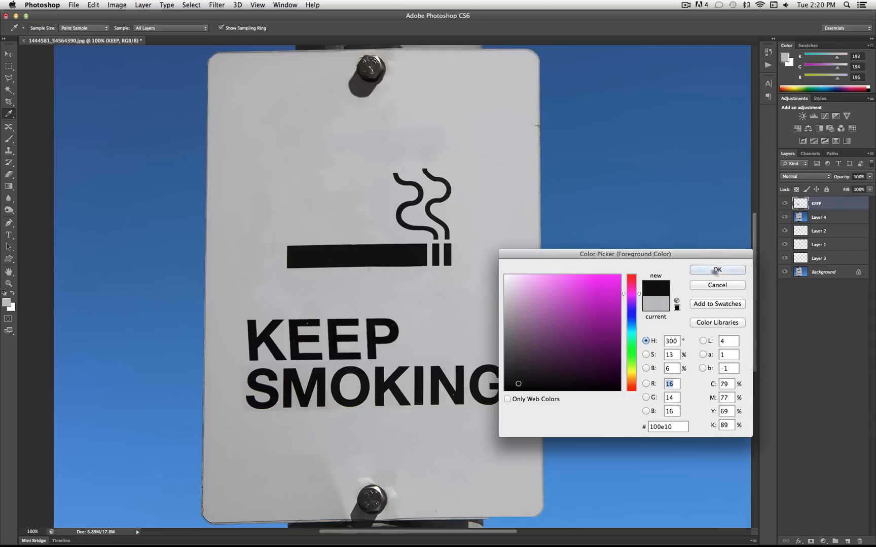
click(716, 271)
Draw a dog shape about 209 by 179 px above the cigarette and move it to stand on the cigarette, left of the smoke
drag(365, 218, 264, 134)
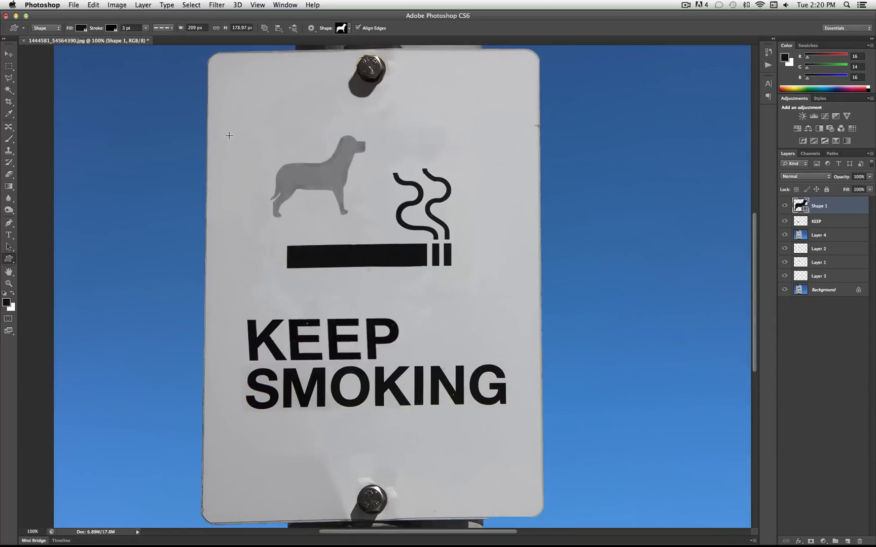
click(8, 56)
drag(333, 153, 355, 177)
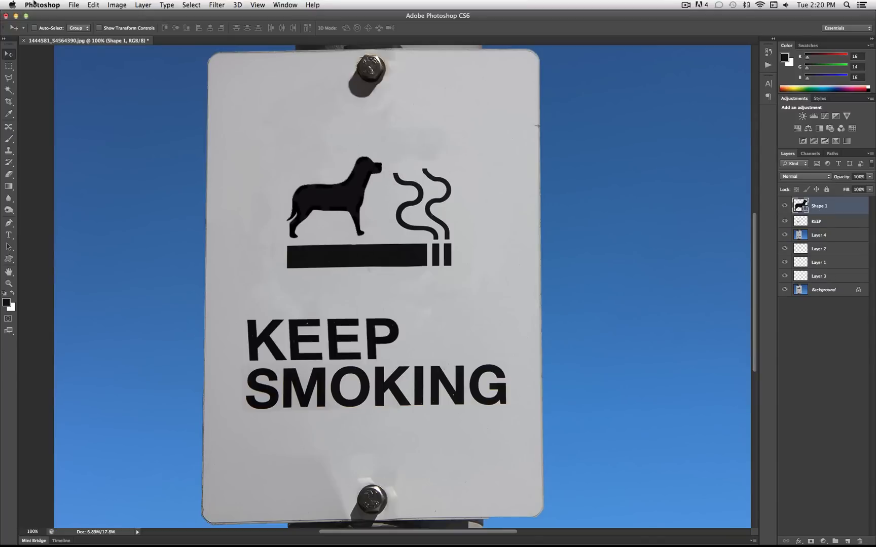
click(96, 4)
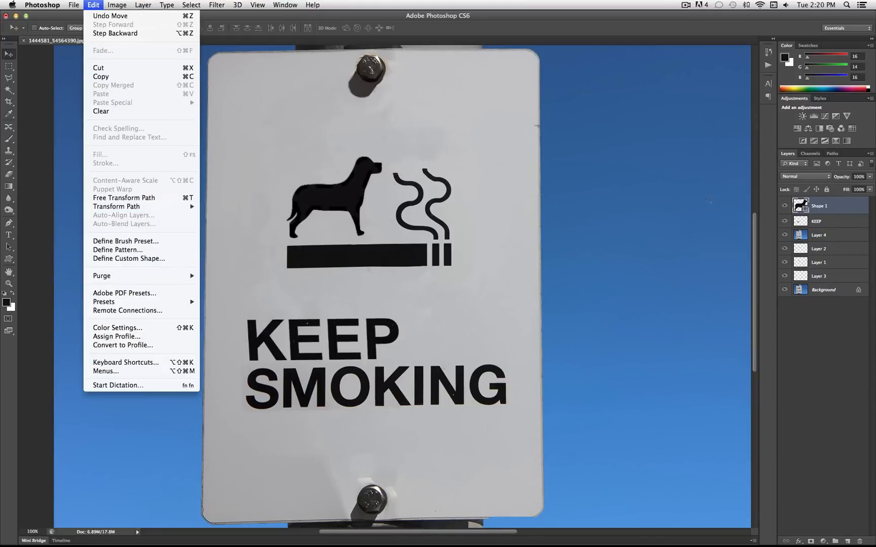
click(393, 186)
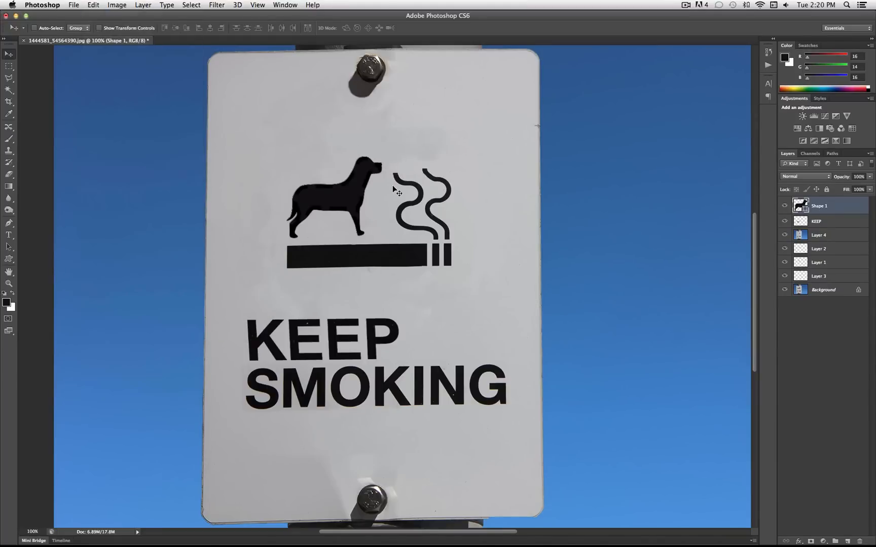
Rasterize the dog shape layer and slant the dog slightly with a Perspective transform, giving it a horizontal skew of about 2.56 degrees
right_click(816, 206)
click(745, 267)
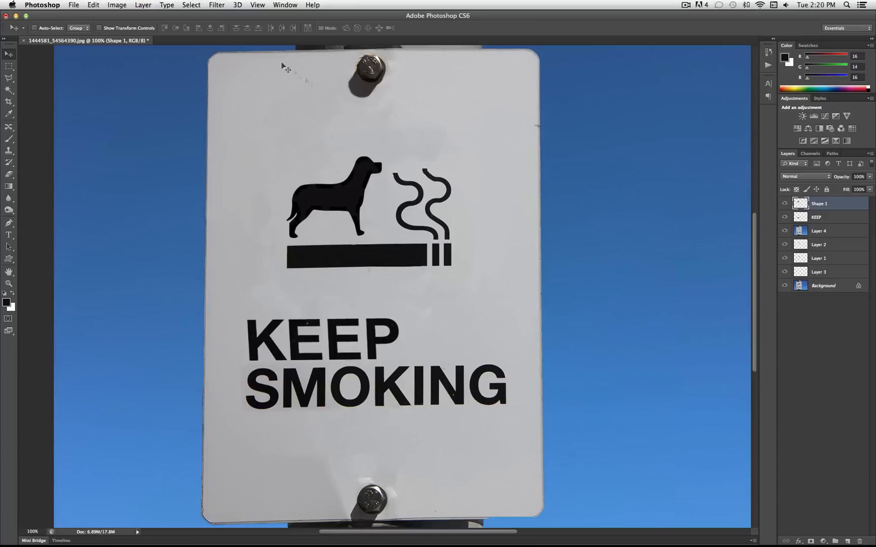
click(93, 5)
mouse_move(164, 207)
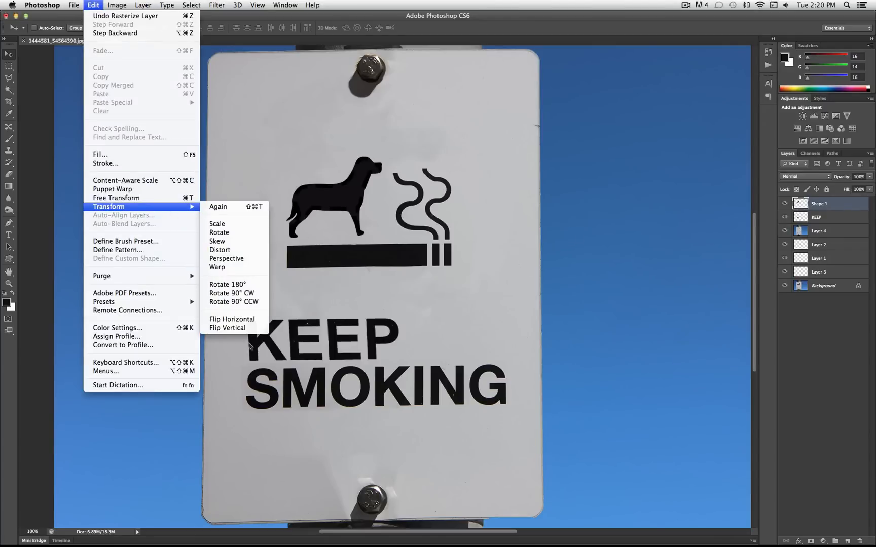
click(254, 258)
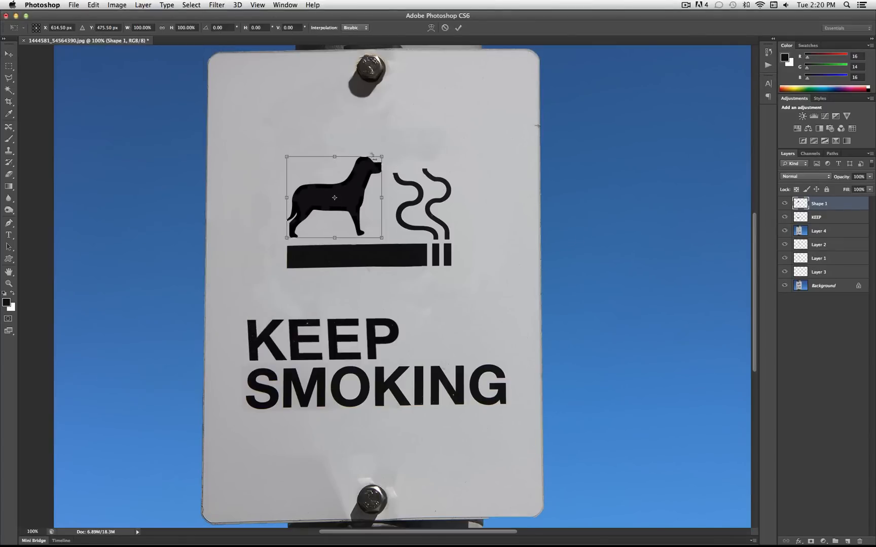
drag(354, 158, 348, 158)
drag(357, 200, 362, 200)
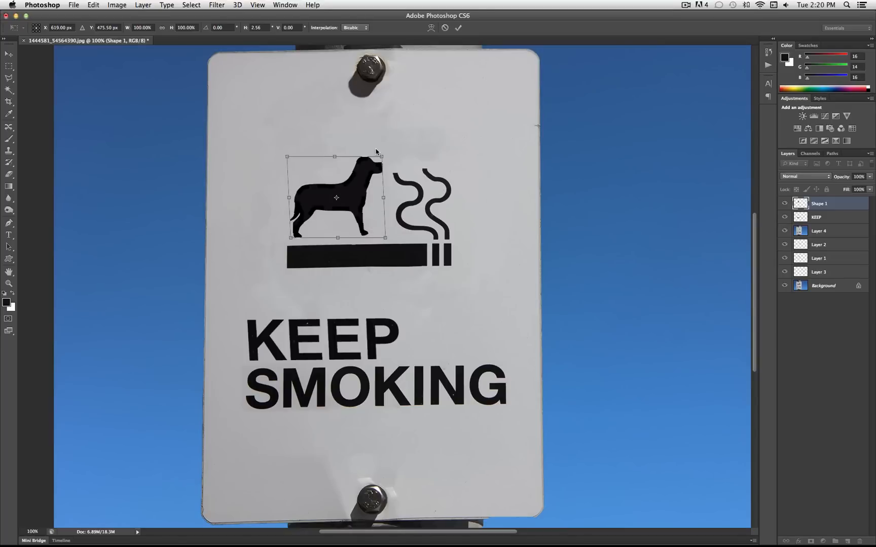
key(Return)
Sample light grey #bfbfc1 from the sign as the foreground colour and dab tiny wear specks onto the dog with the 2 px Brush
key(b)
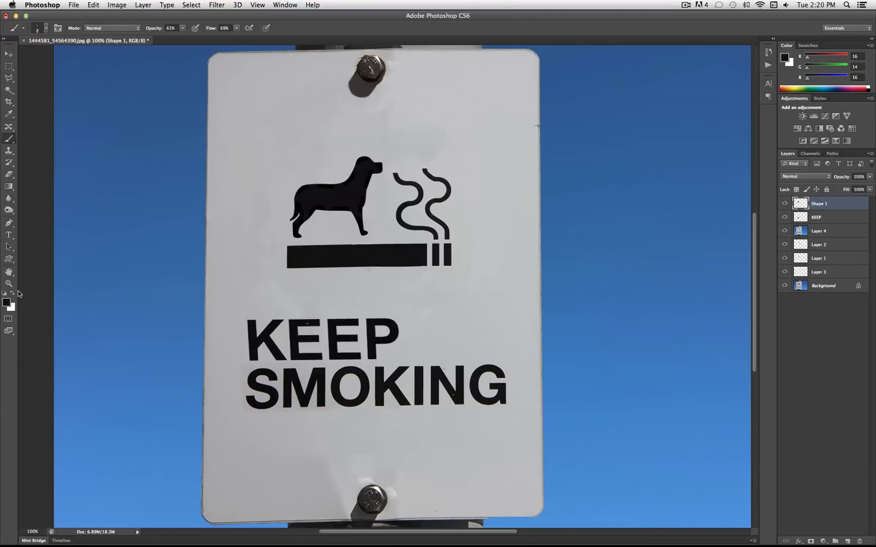
click(6, 302)
click(264, 195)
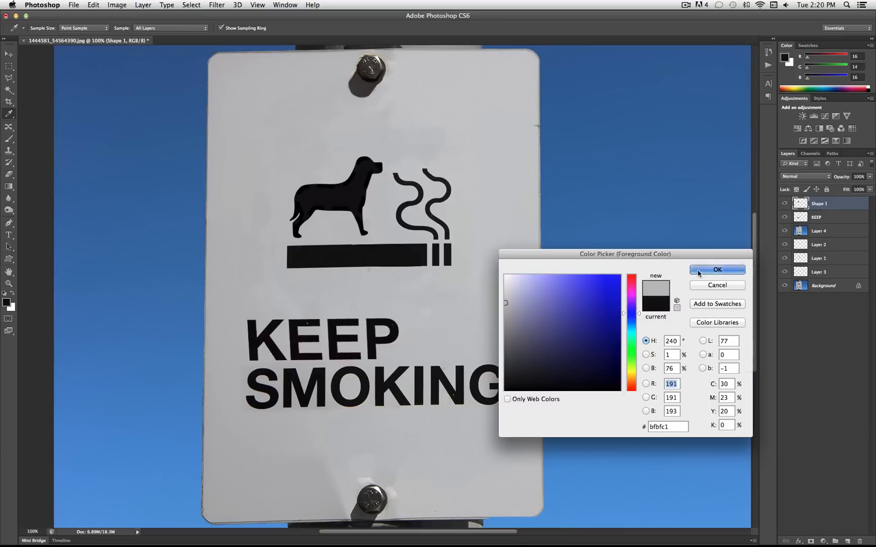
click(717, 270)
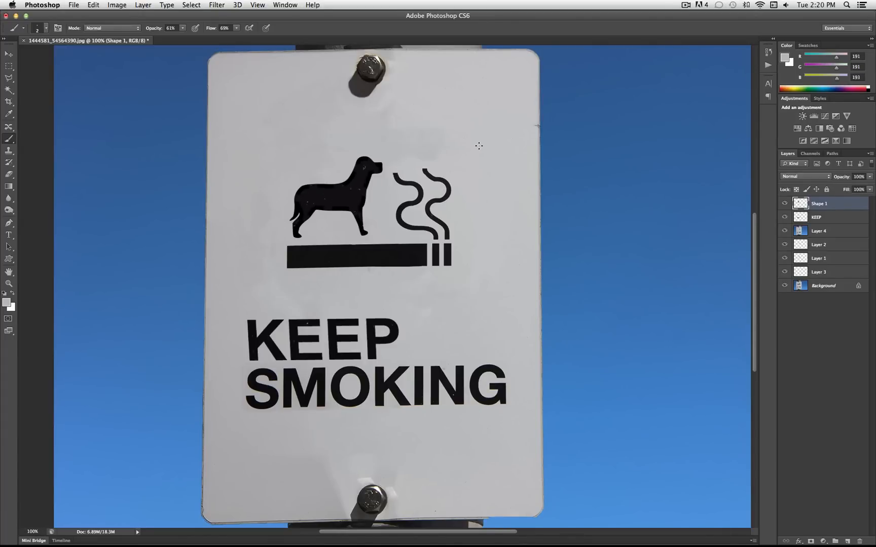
scroll(479, 146, down, 3)
scroll(479, 146, up, 3)
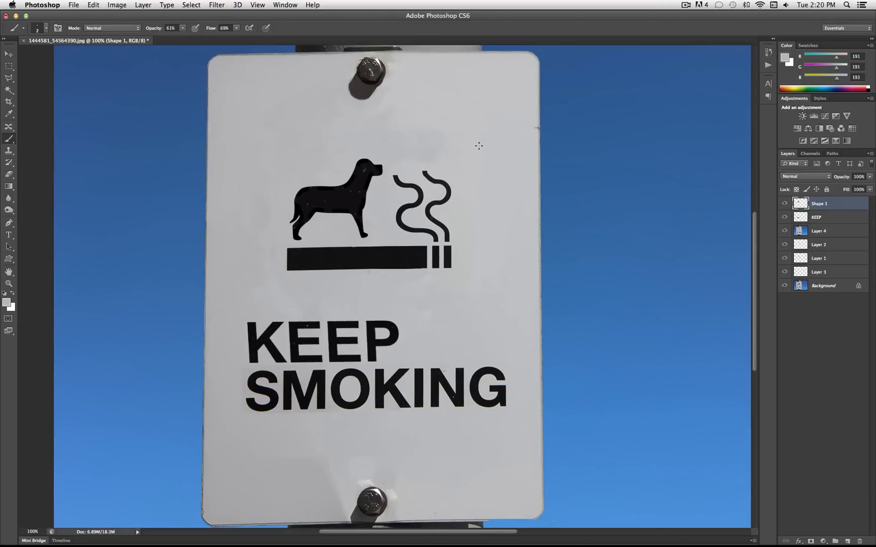